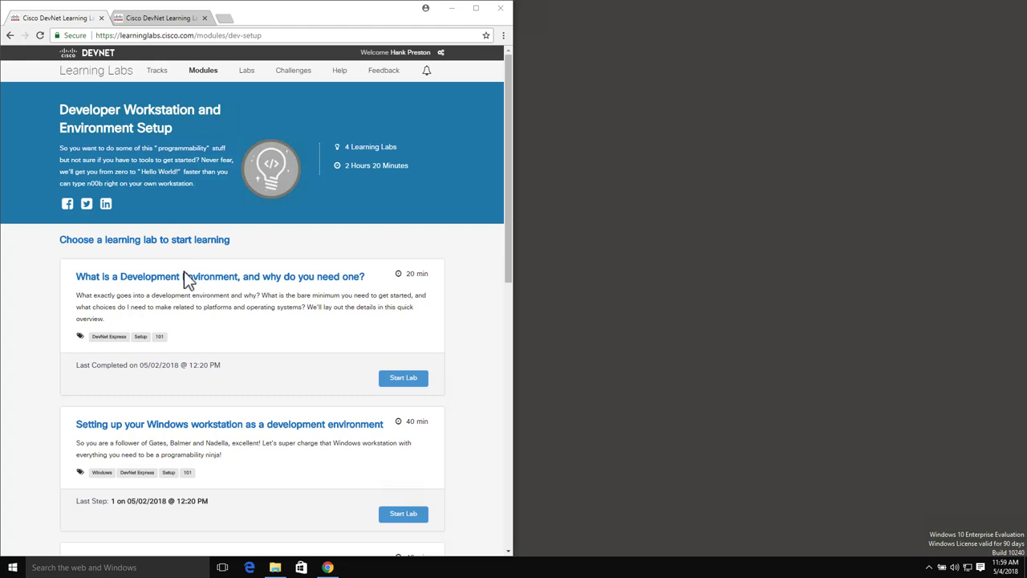
Start the lab on setting up a Windows workstation as a development environment and close the spare Learning Labs tab
{"action": "left_click_drag", "start_coordinate": [510, 259], "coordinate": [505, 337]}
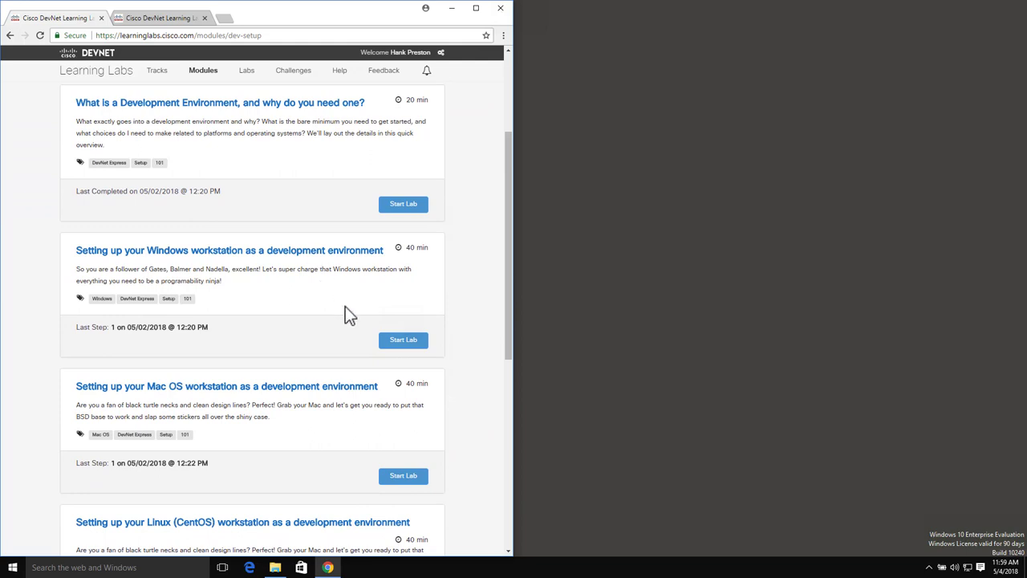
{"action": "left_click", "coordinate": [390, 342]}
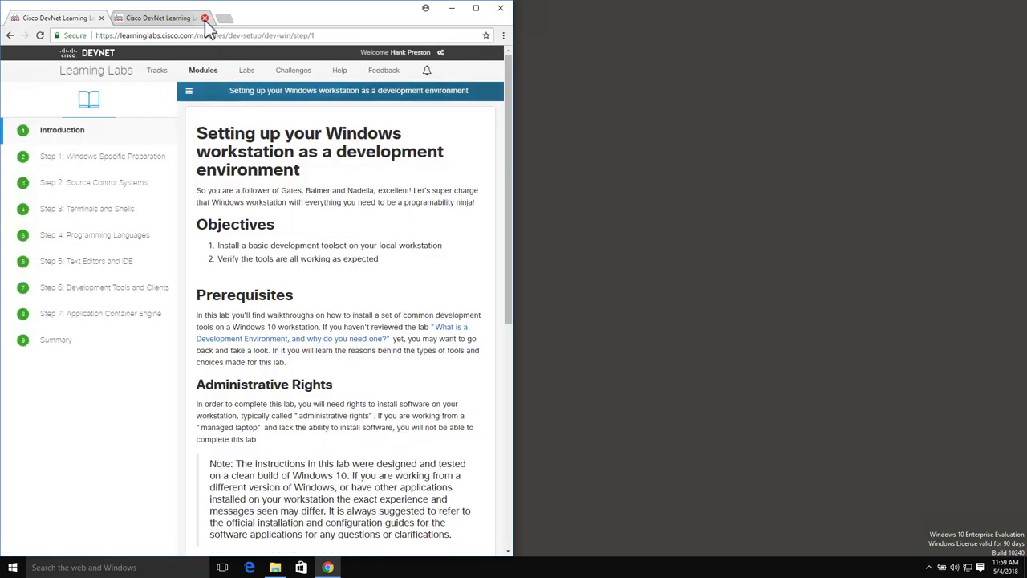
{"action": "left_click", "coordinate": [205, 18]}
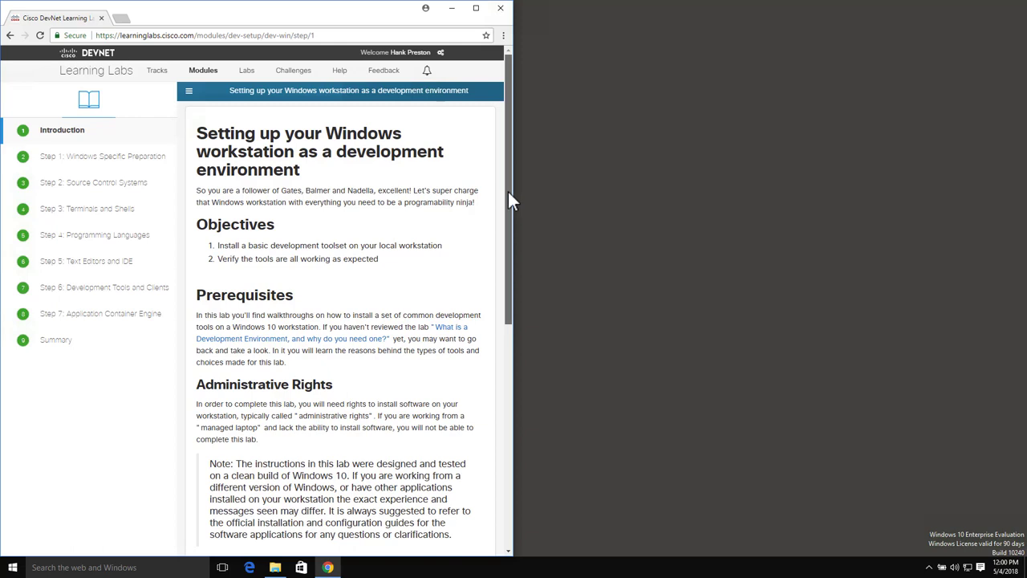
Read through the lab's introduction and advance past Step 1 to Step 2: Source Control Systems
{"action": "left_click_drag", "start_coordinate": [508, 191], "coordinate": [507, 215]}
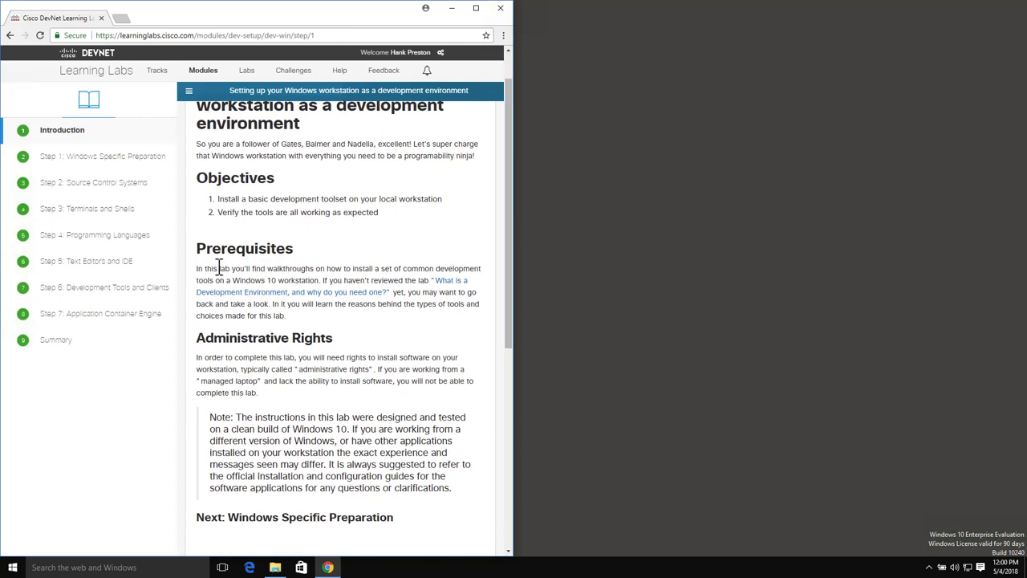
{"action": "left_click_drag", "start_coordinate": [507, 251], "coordinate": [507, 315]}
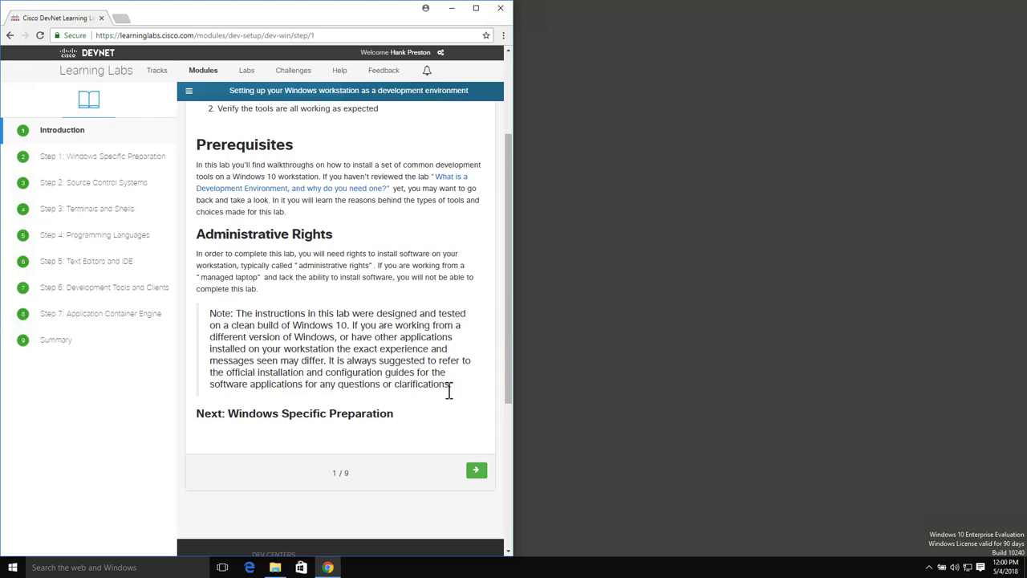
{"action": "left_click", "coordinate": [476, 472]}
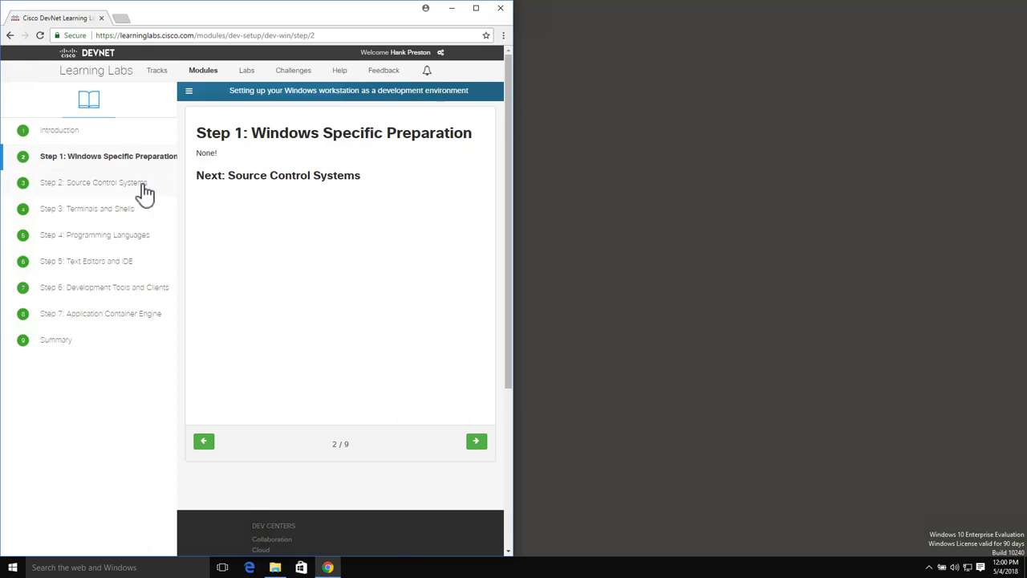
{"action": "left_click", "coordinate": [142, 190]}
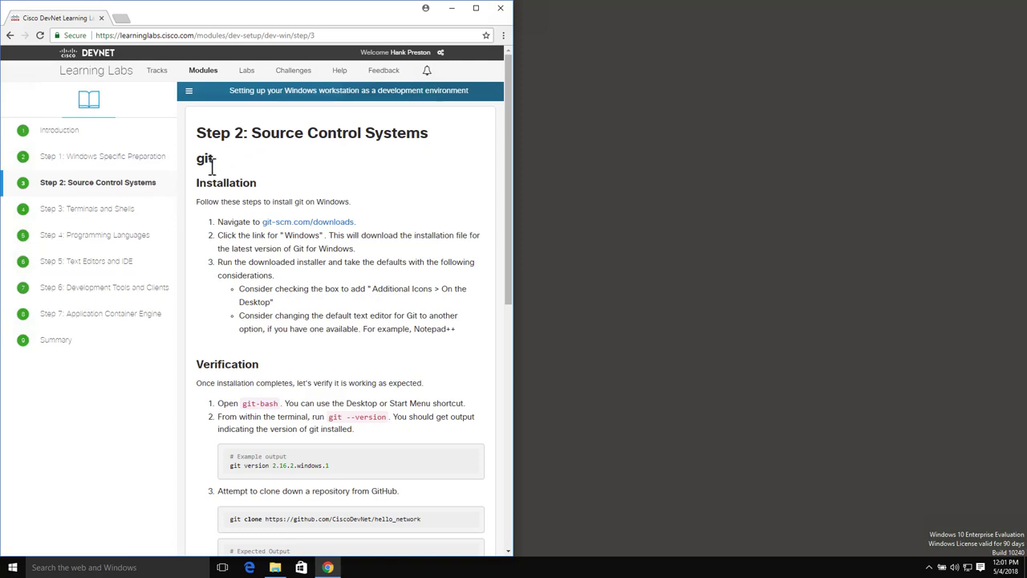
Open the lab's git-scm.com/downloads link, and in File Explorer select Git-2.17.0-64-bit.exe in the Downloads folder
{"action": "left_click", "coordinate": [276, 225]}
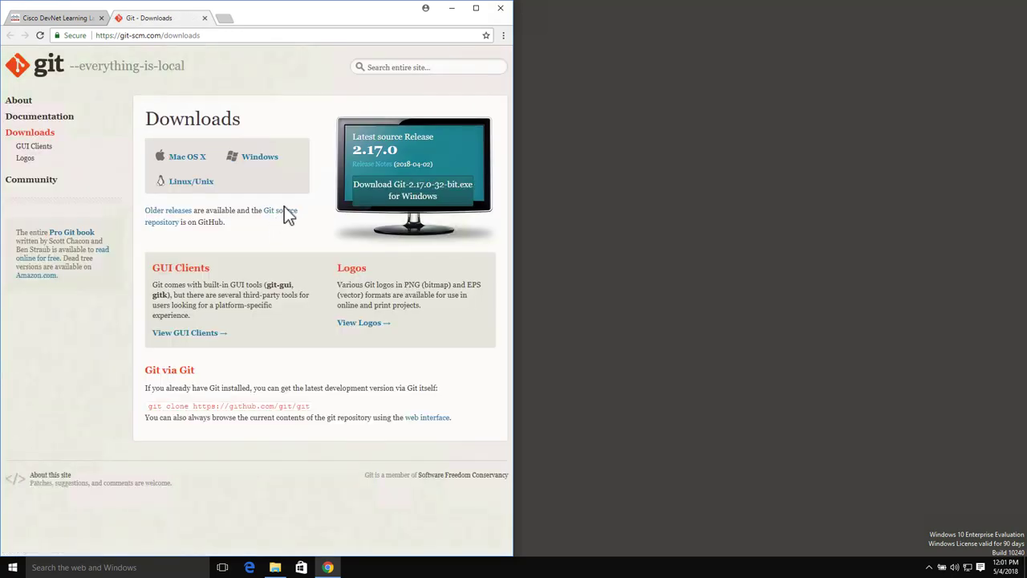
{"action": "left_click", "coordinate": [275, 566]}
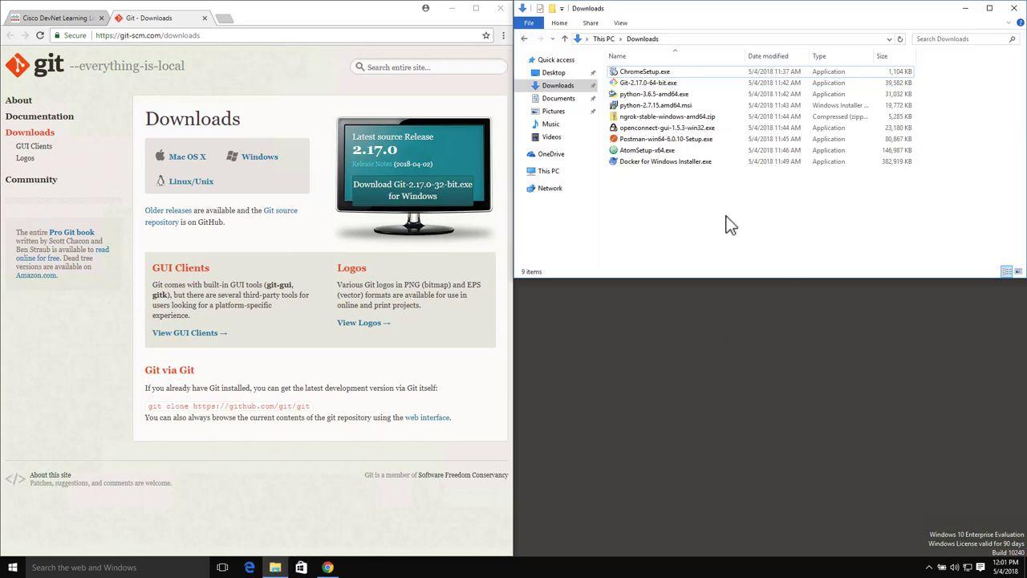
{"action": "left_click", "coordinate": [625, 85]}
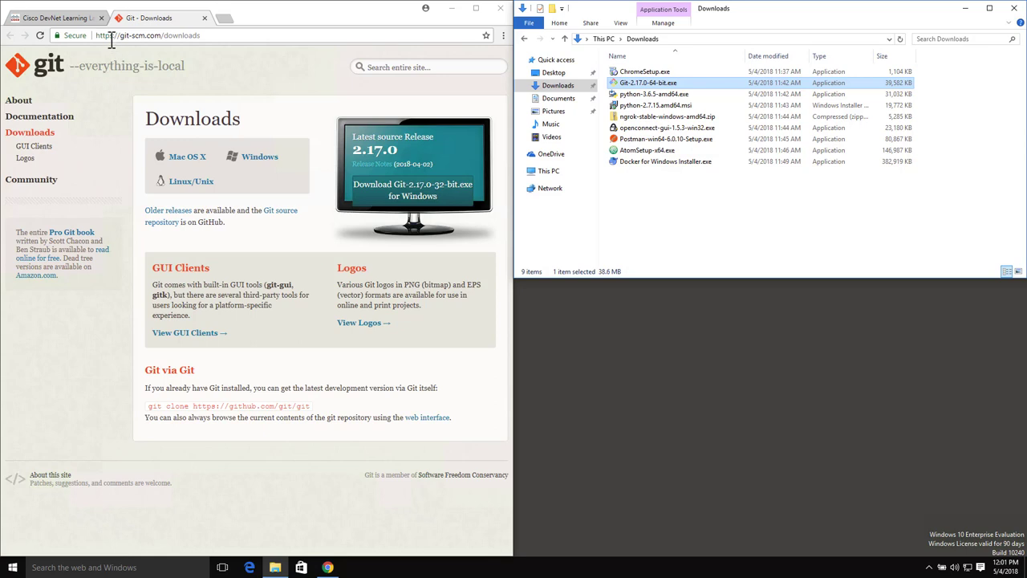
Return to the lab instructions and launch the Git-2.17.0-64-bit.exe installer with permission to make changes, placing its window beside the instructions
{"action": "left_click", "coordinate": [65, 17]}
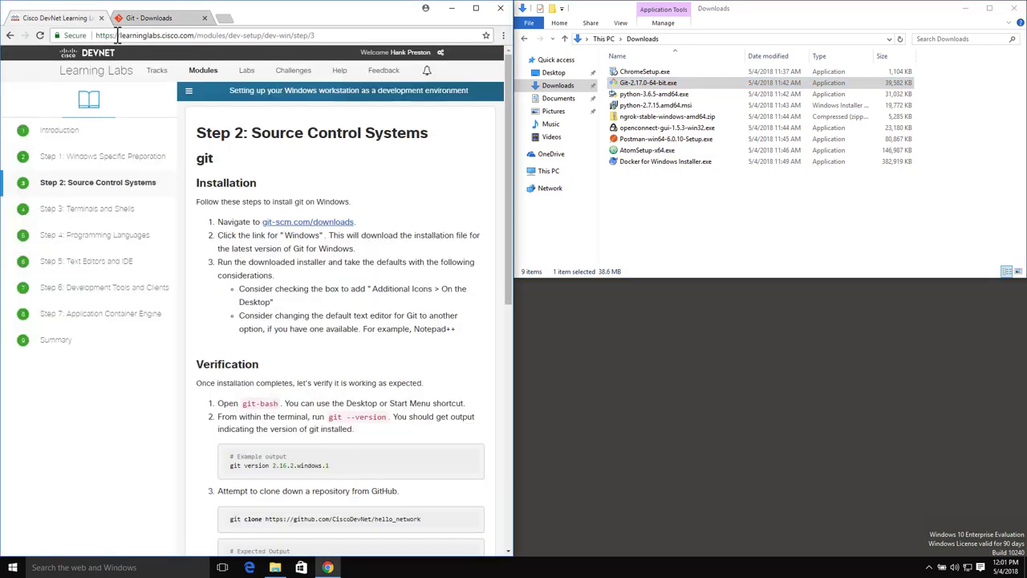
{"action": "double_click", "coordinate": [633, 83]}
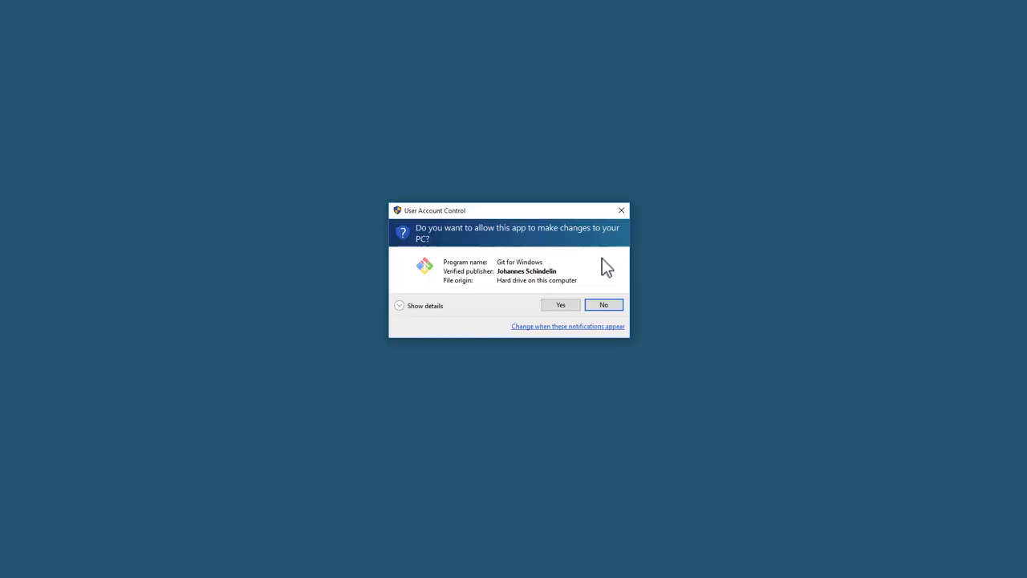
{"action": "left_click", "coordinate": [553, 309]}
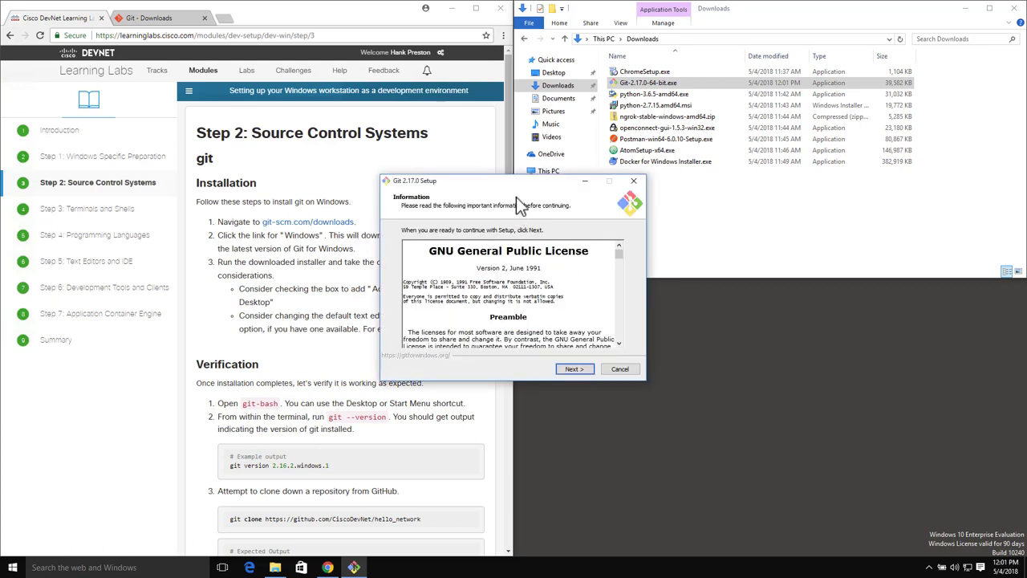
{"action": "left_click_drag", "start_coordinate": [516, 178], "coordinate": [660, 190]}
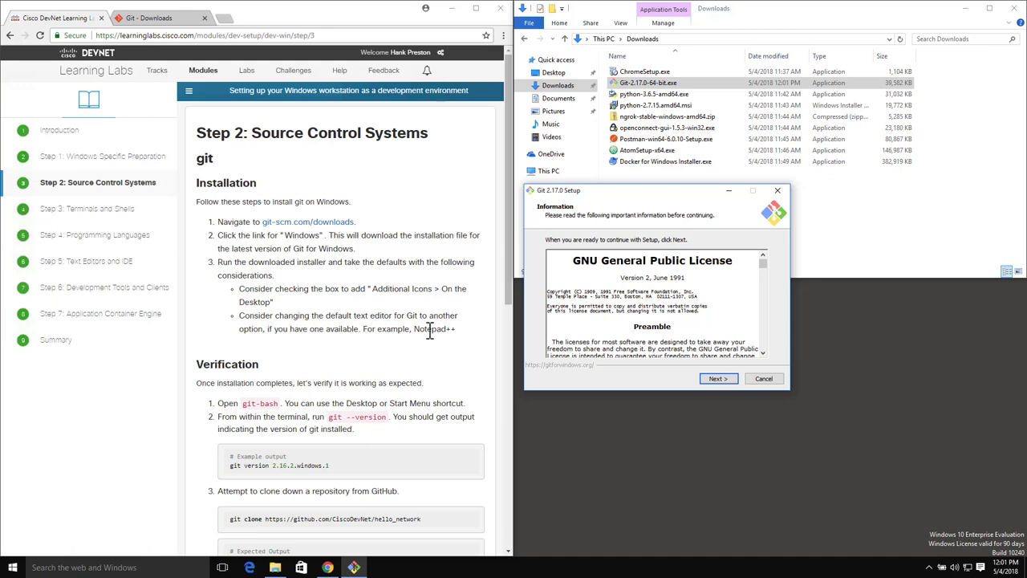
Accept the license and the C:\Program Files\Git destination, and add Additional icons on the desktop to the installed components
{"action": "left_click", "coordinate": [715, 381]}
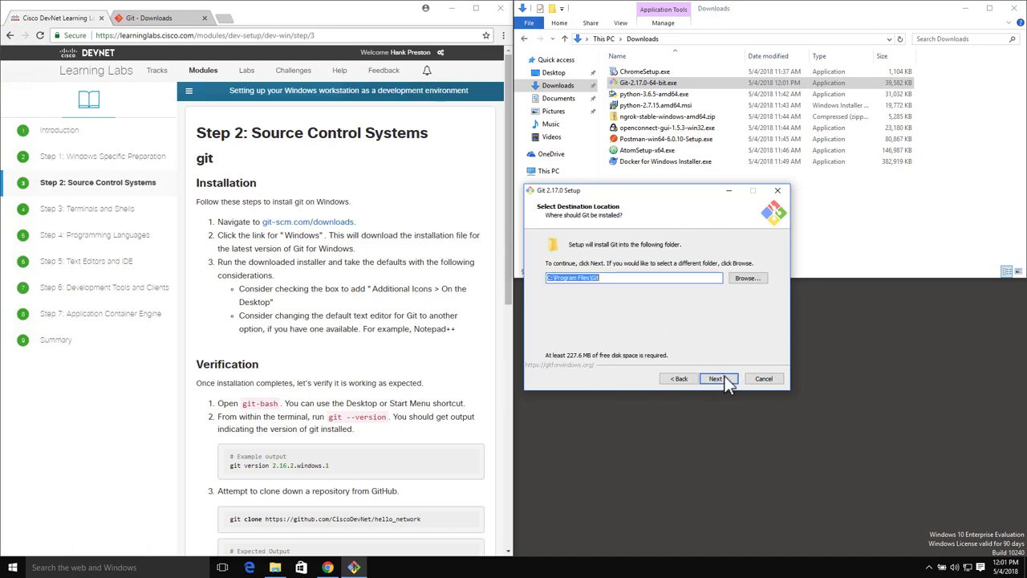
{"action": "left_click", "coordinate": [718, 381]}
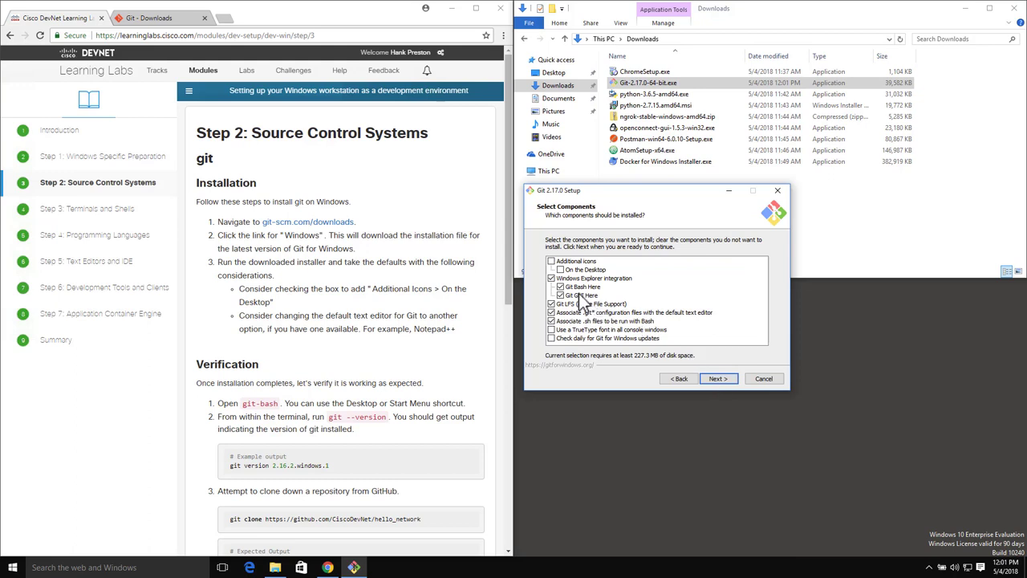
{"action": "left_click", "coordinate": [551, 261]}
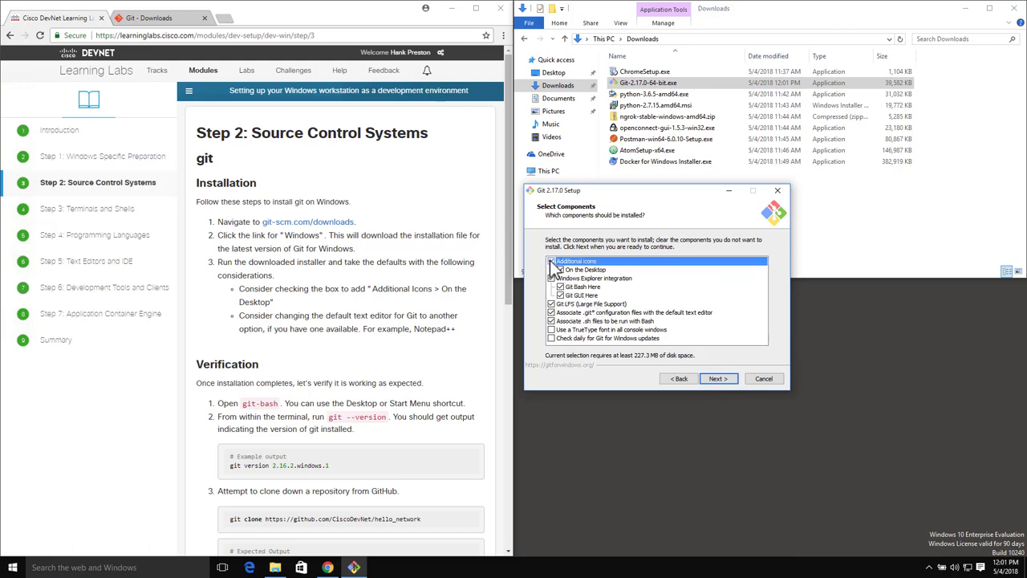
{"action": "left_click", "coordinate": [718, 379]}
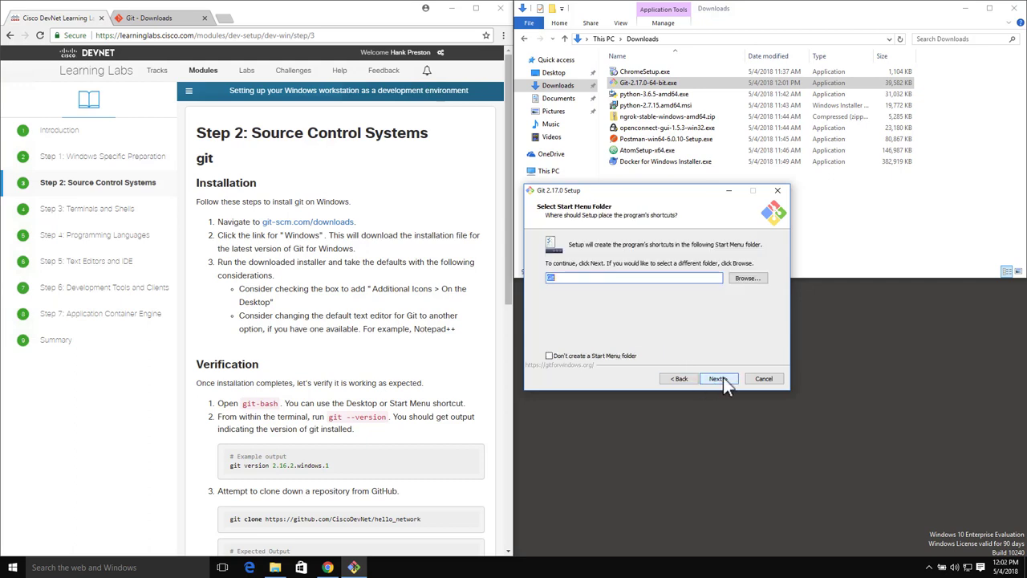
Accept the Git Start Menu folder and keep Vim as Git's default editor
{"action": "left_click", "coordinate": [720, 378]}
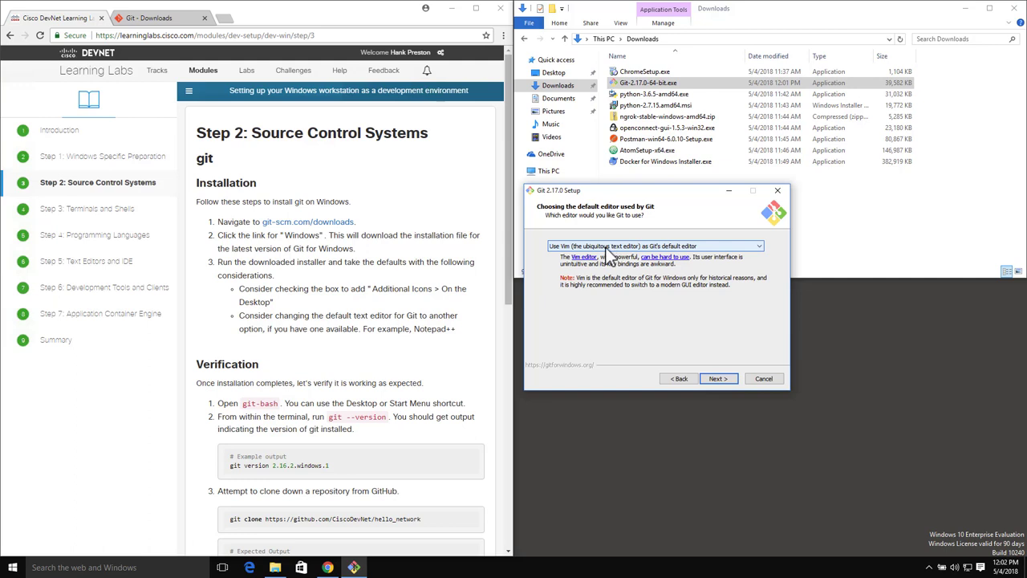
{"action": "left_click", "coordinate": [565, 248]}
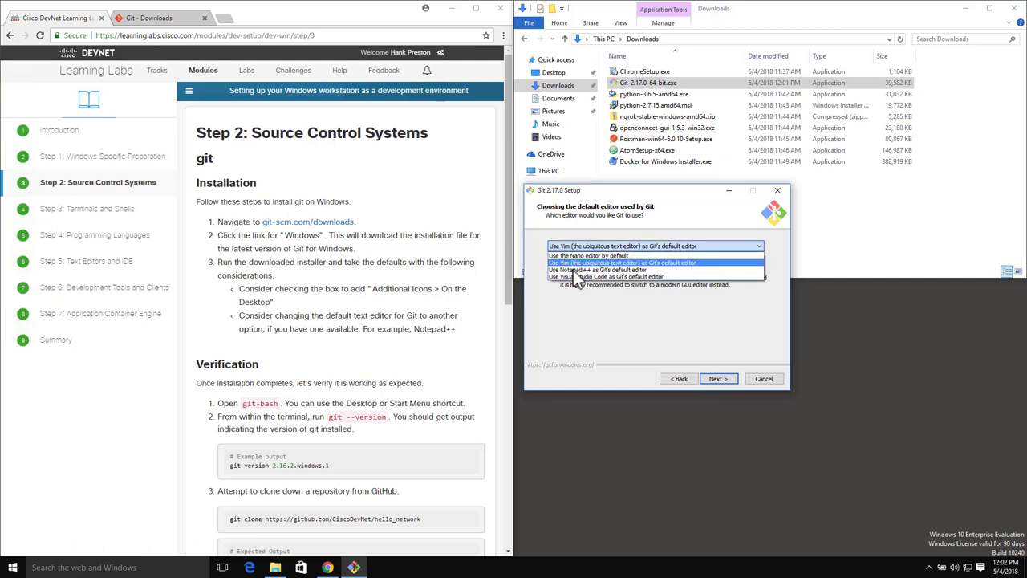
{"action": "left_click", "coordinate": [573, 263]}
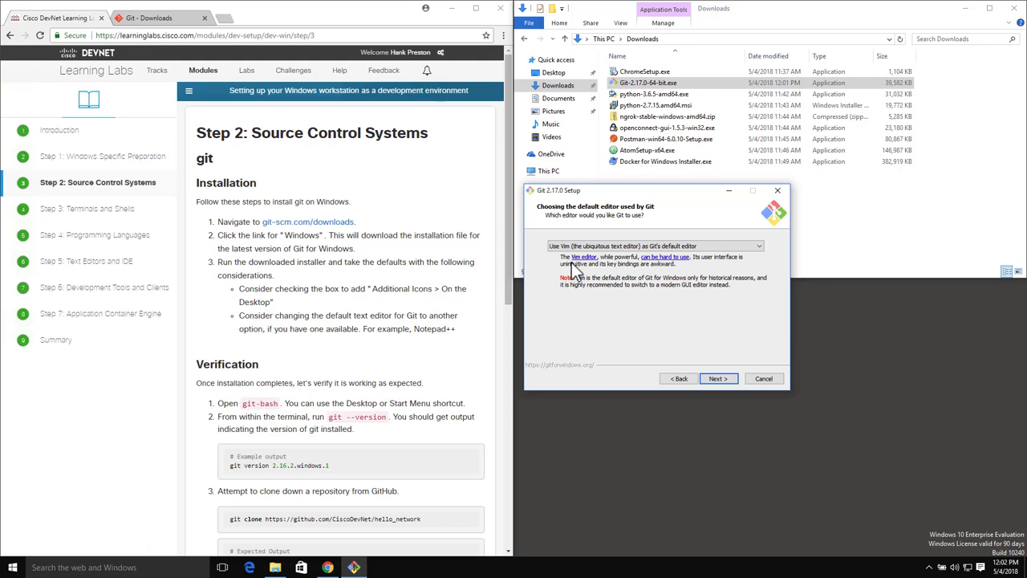
{"action": "left_click", "coordinate": [713, 379]}
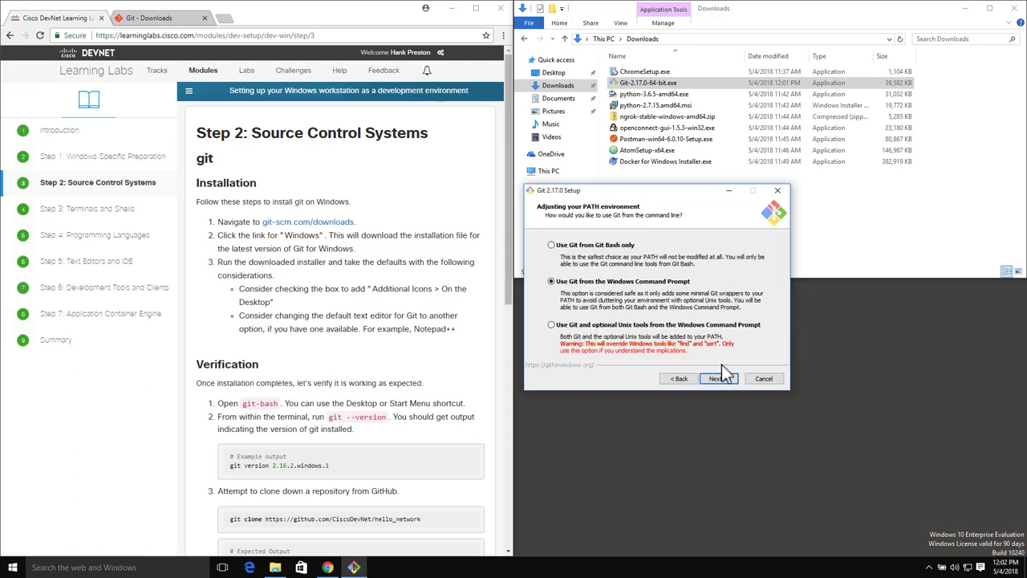
Accept the remaining setup defaults, including Windows Command Prompt use, the OpenSSL library and MinTTY, and start the Git installation
{"action": "left_click", "coordinate": [726, 378]}
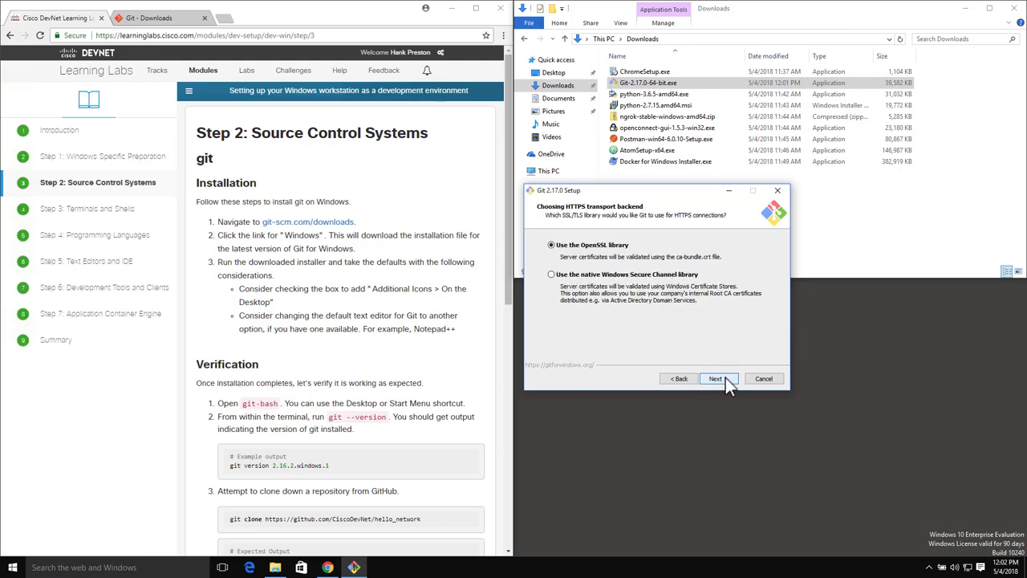
{"action": "left_click", "coordinate": [726, 378]}
{"action": "left_click", "coordinate": [726, 379]}
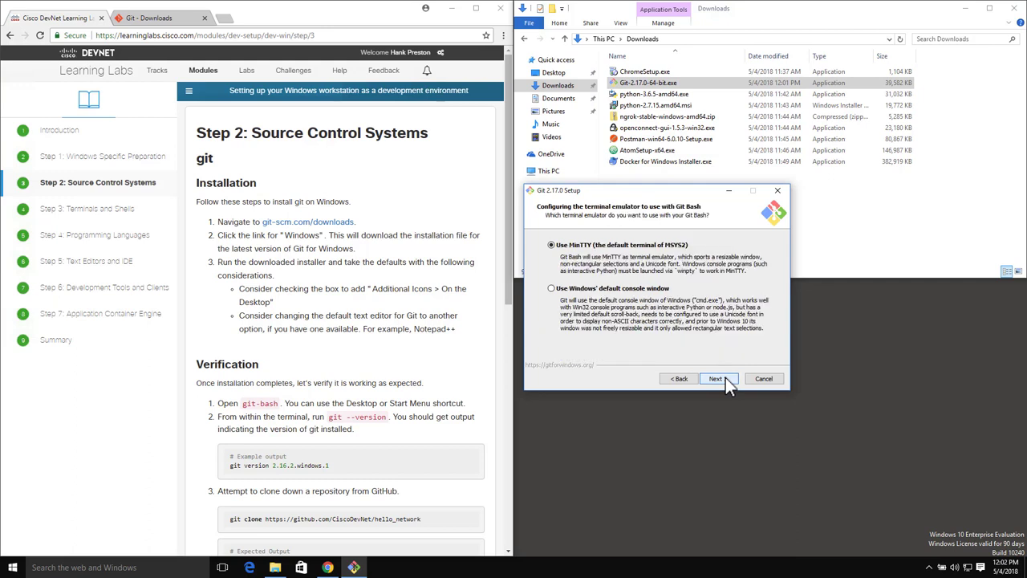
{"action": "left_click", "coordinate": [726, 378]}
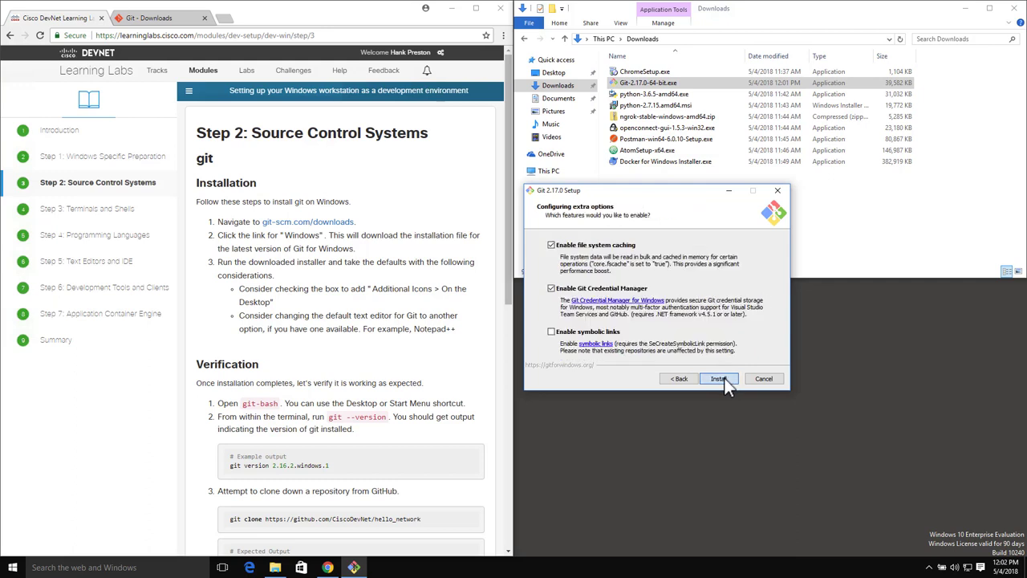
{"action": "left_click", "coordinate": [724, 378]}
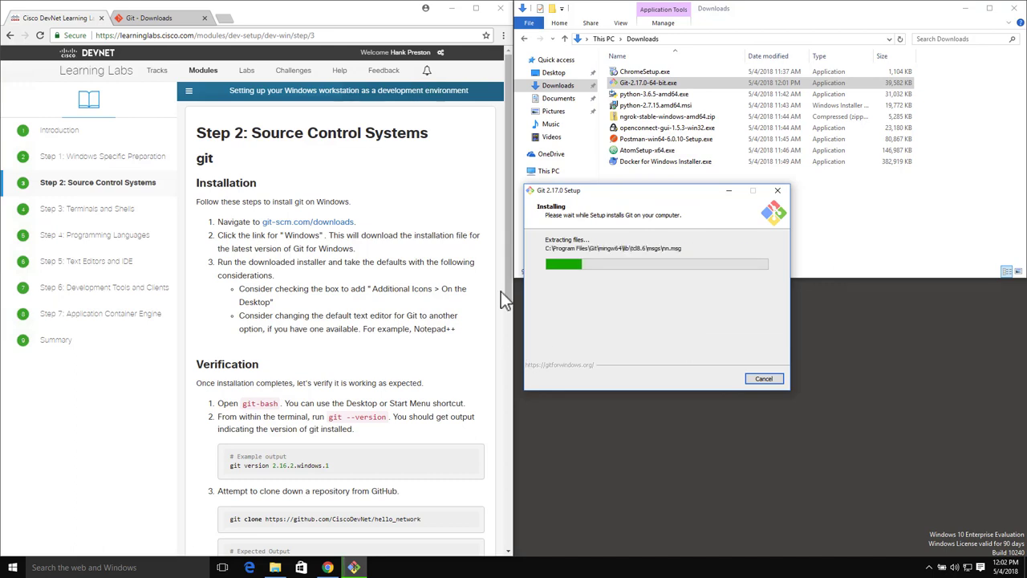
Review the lab's git verification instructions and finish the Git setup with View Release Notes turned off
{"action": "left_click_drag", "start_coordinate": [507, 273], "coordinate": [508, 365]}
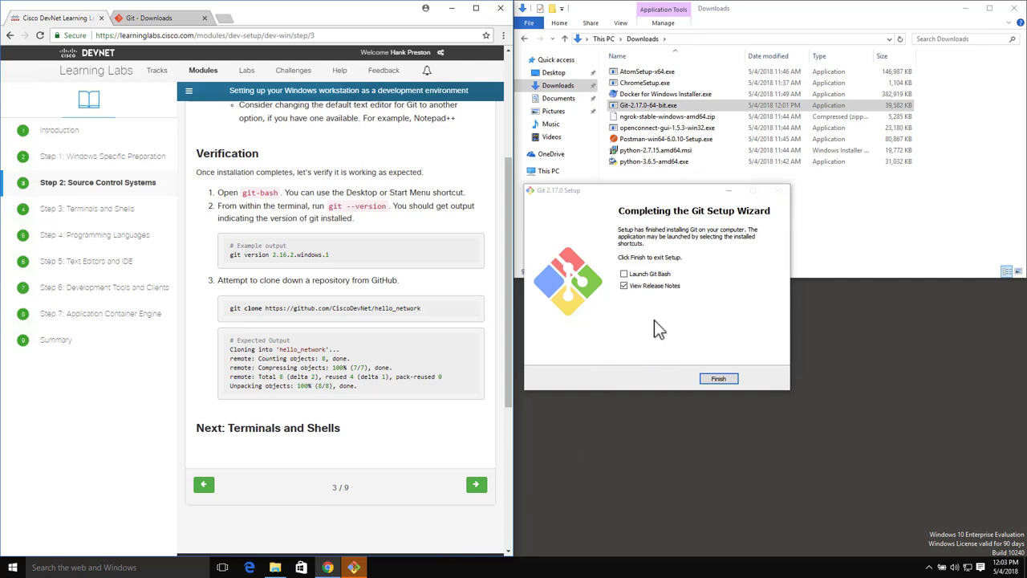
{"action": "left_click", "coordinate": [626, 289]}
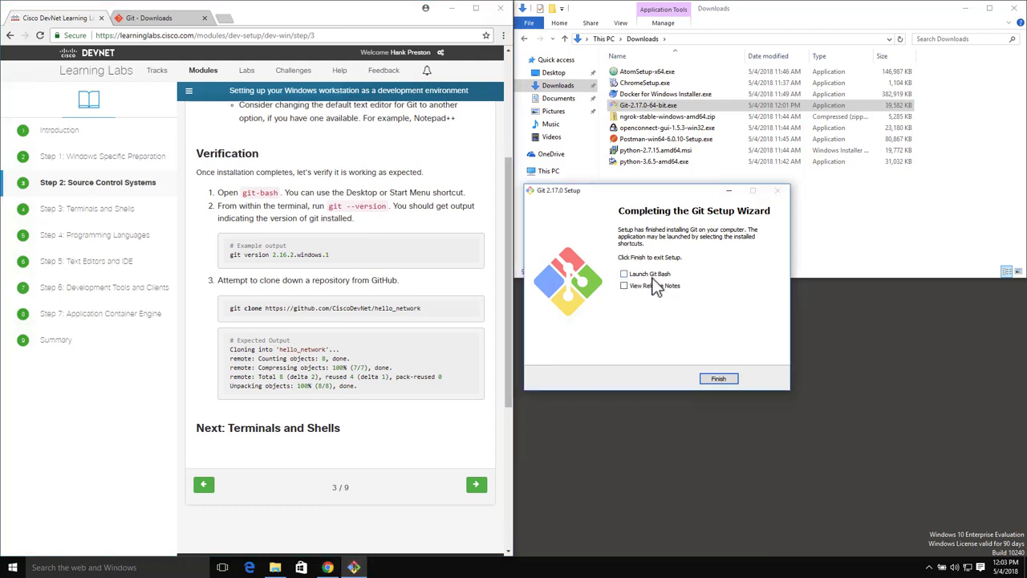
{"action": "left_click", "coordinate": [719, 380]}
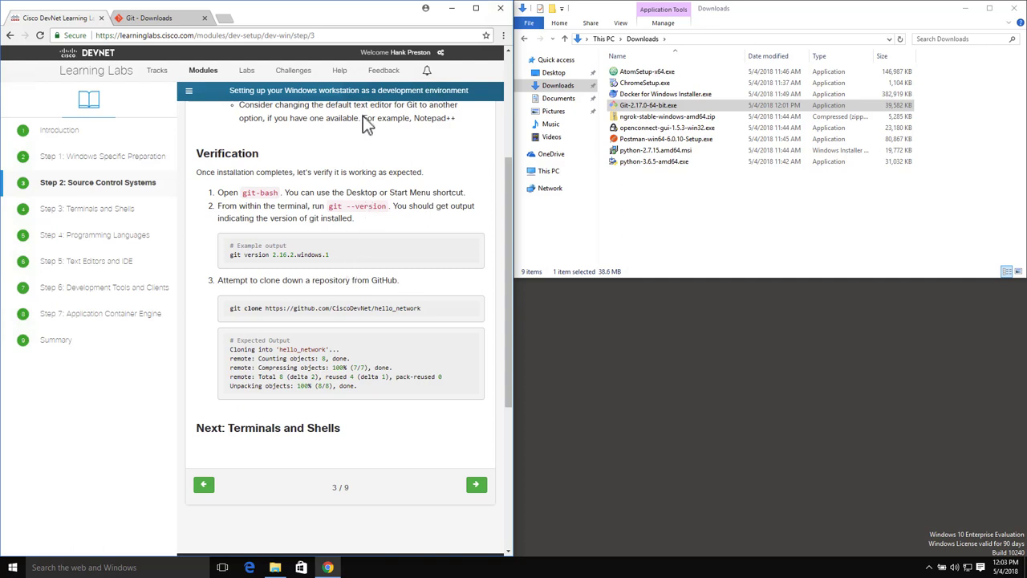
Find and open Git Bash, and place its window beside the lab instructions
{"action": "left_click", "coordinate": [12, 572]}
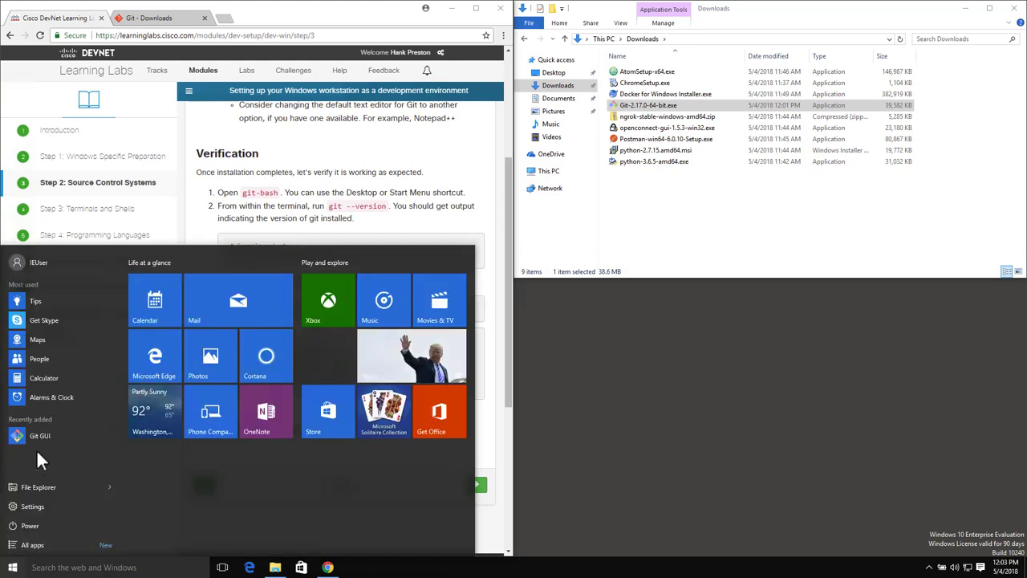
{"action": "type", "text": "git"}
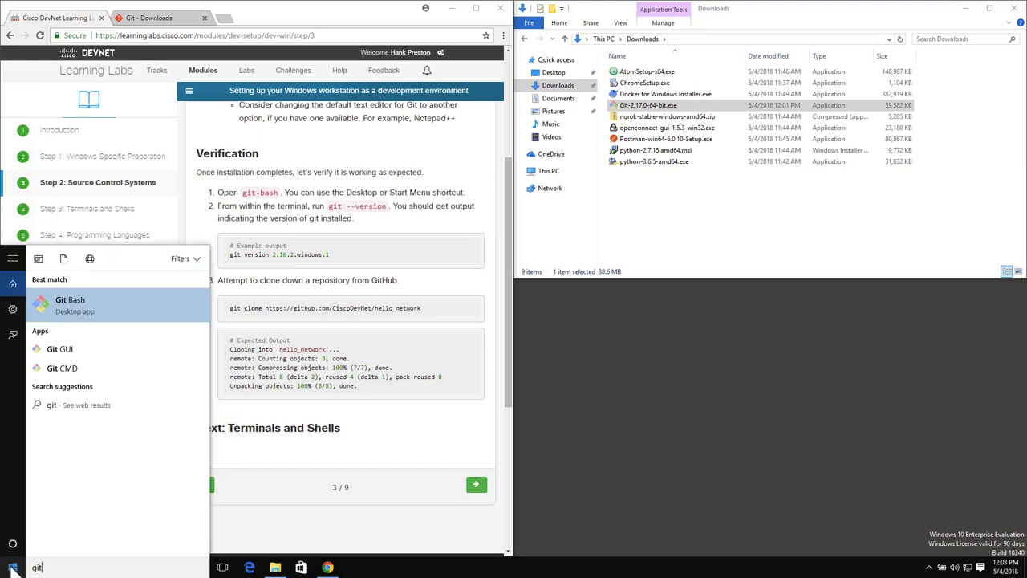
{"action": "key", "text": "Return"}
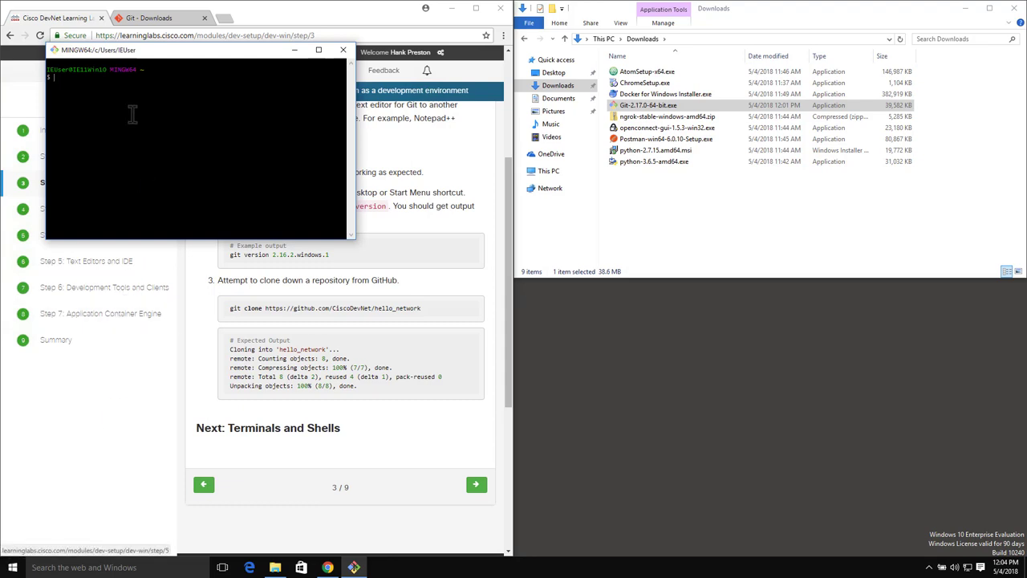
{"action": "left_click_drag", "start_coordinate": [108, 55], "coordinate": [273, 138]}
{"action": "left_click_drag", "start_coordinate": [499, 207], "coordinate": [602, 258]}
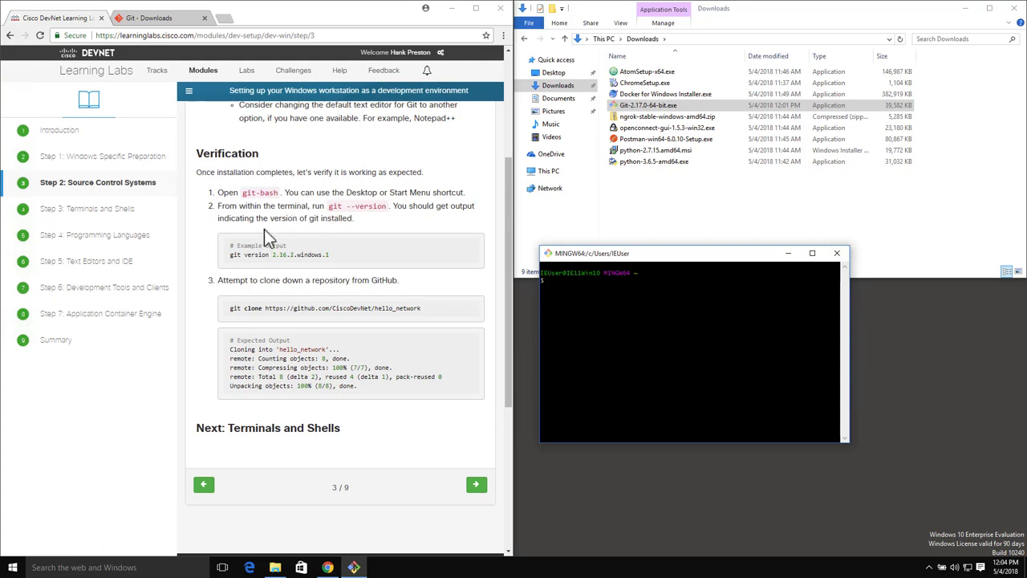
Run git --version in Git Bash to check the installed Git version
{"action": "type", "text": "git --version"}
{"action": "key", "text": "Return"}
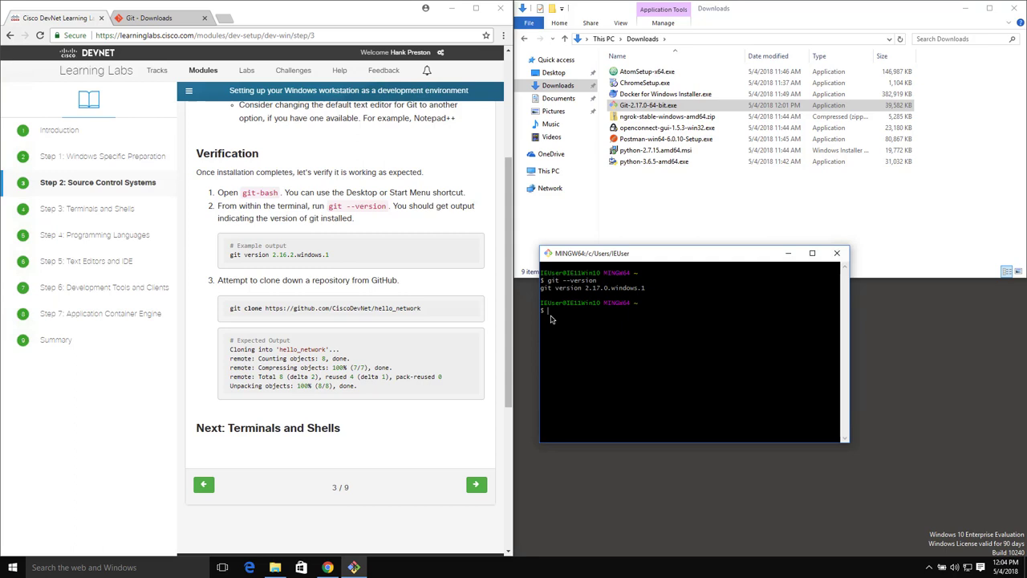
{"action": "left_click_drag", "start_coordinate": [562, 287], "coordinate": [623, 289]}
{"action": "left_click", "coordinate": [634, 291]}
{"action": "left_click_drag", "start_coordinate": [229, 309], "coordinate": [422, 307]}
{"action": "key", "text": "super+c"}
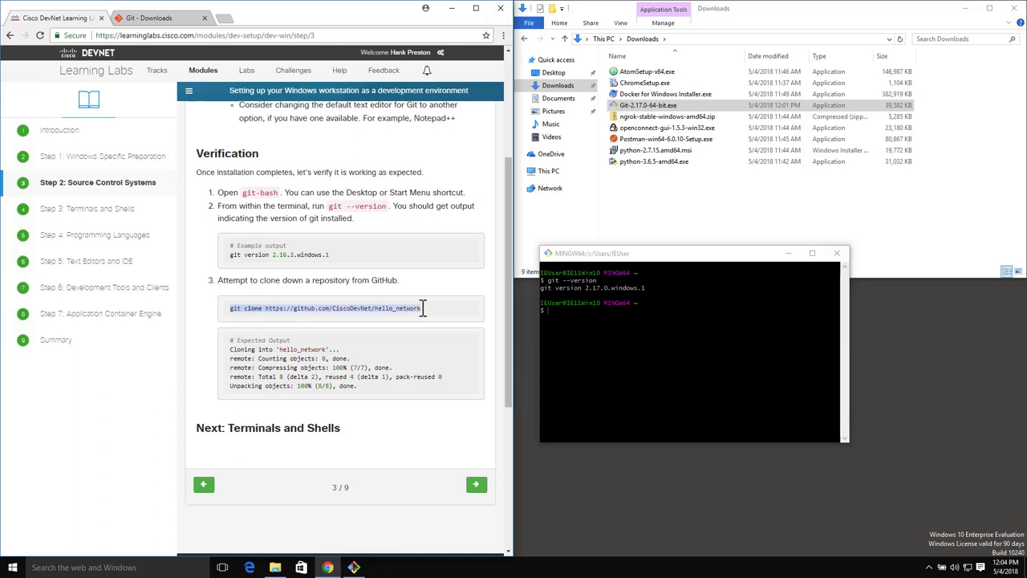
{"action": "left_click", "coordinate": [567, 332]}
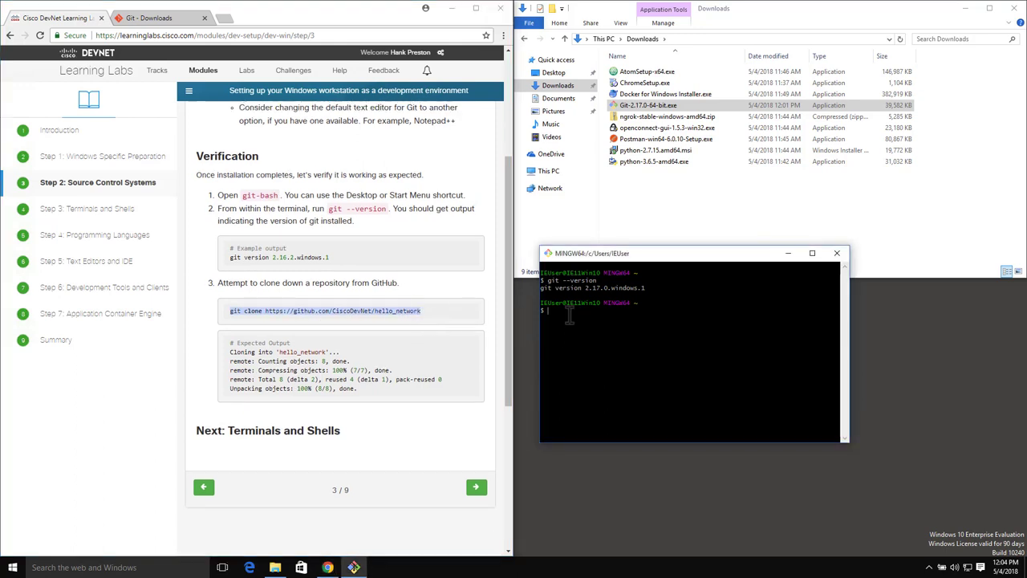
{"action": "right_click", "coordinate": [567, 314]}
{"action": "left_click", "coordinate": [588, 347]}
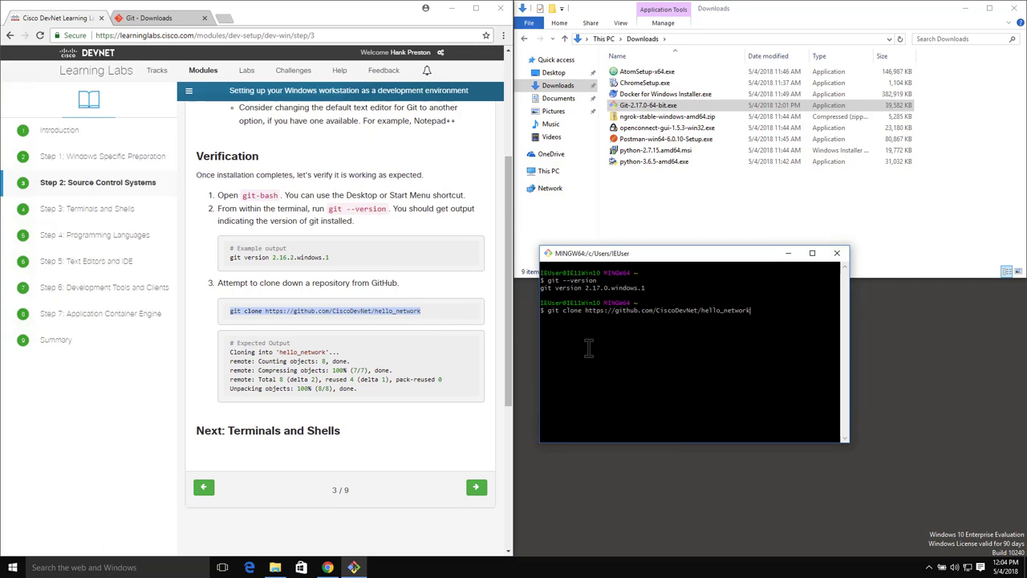
{"action": "key", "text": "Return"}
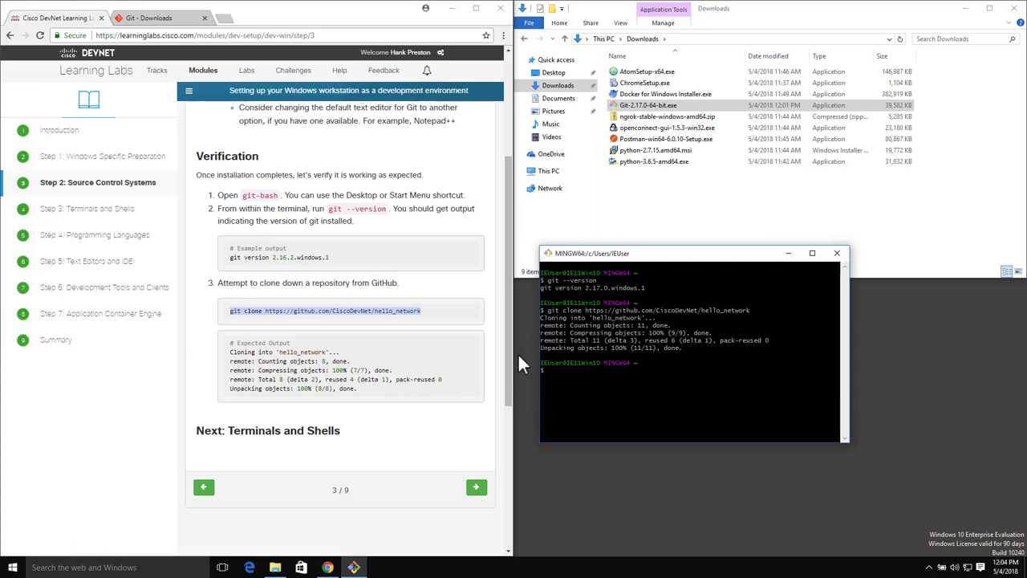
Close Git Bash and advance the lab to Step 3: Terminals and Shells
{"action": "left_click_drag", "start_coordinate": [725, 263], "coordinate": [753, 297]}
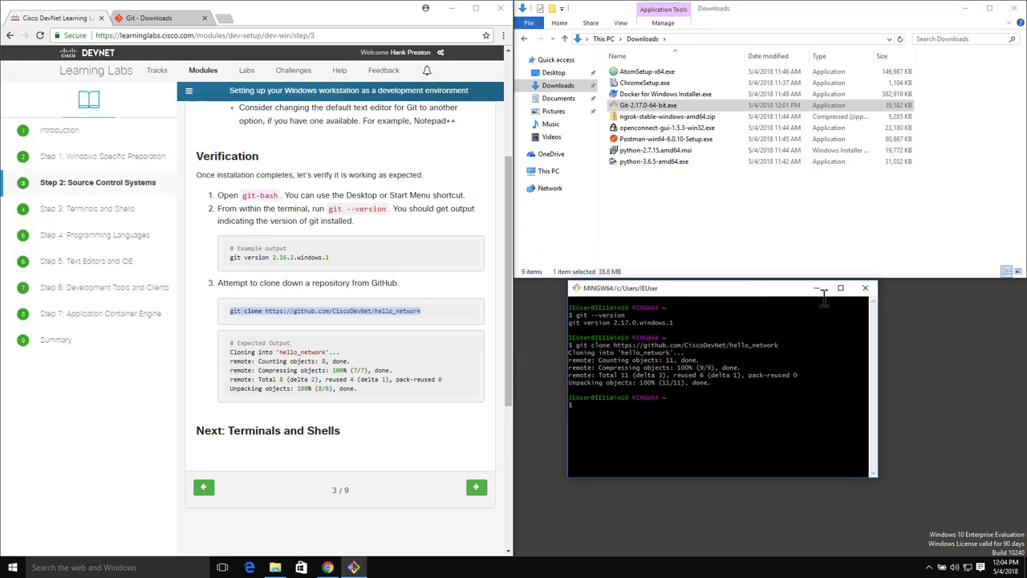
{"action": "left_click", "coordinate": [865, 289]}
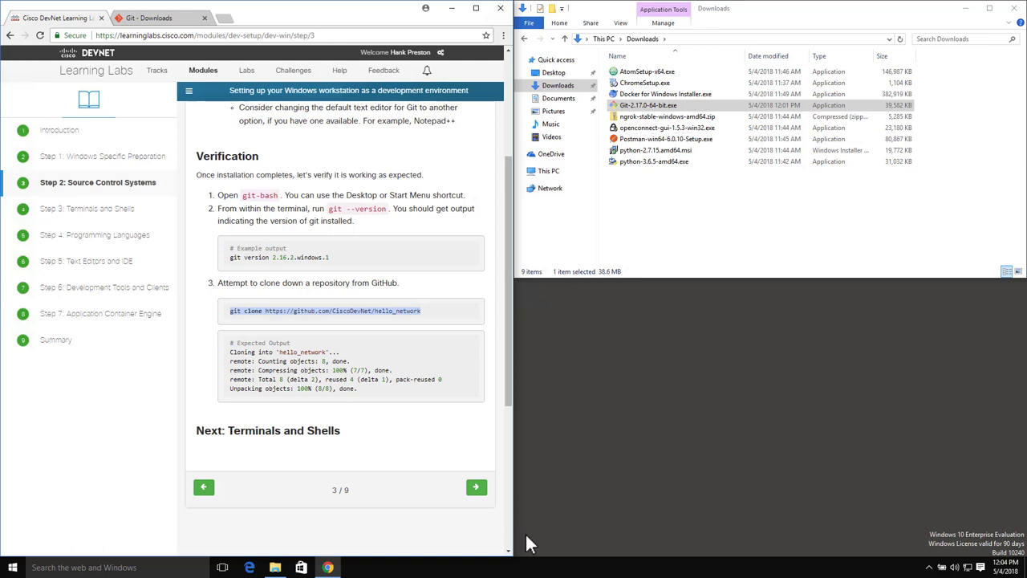
{"action": "left_click", "coordinate": [475, 489]}
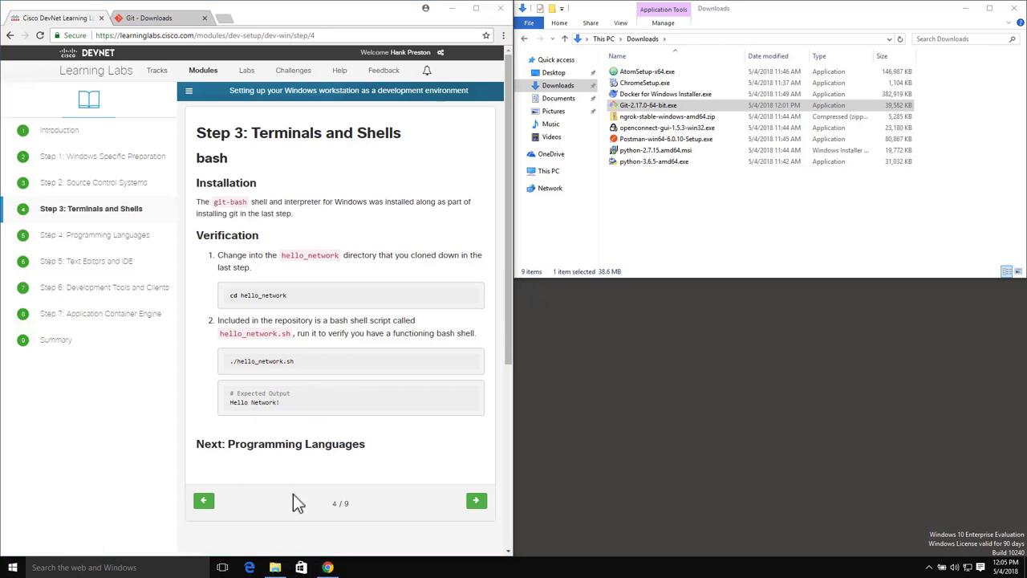
Reopen Git Bash, list the home directory's contents and locate the cloned hello_network folder
{"action": "key", "text": "super"}
{"action": "type", "text": "git"}
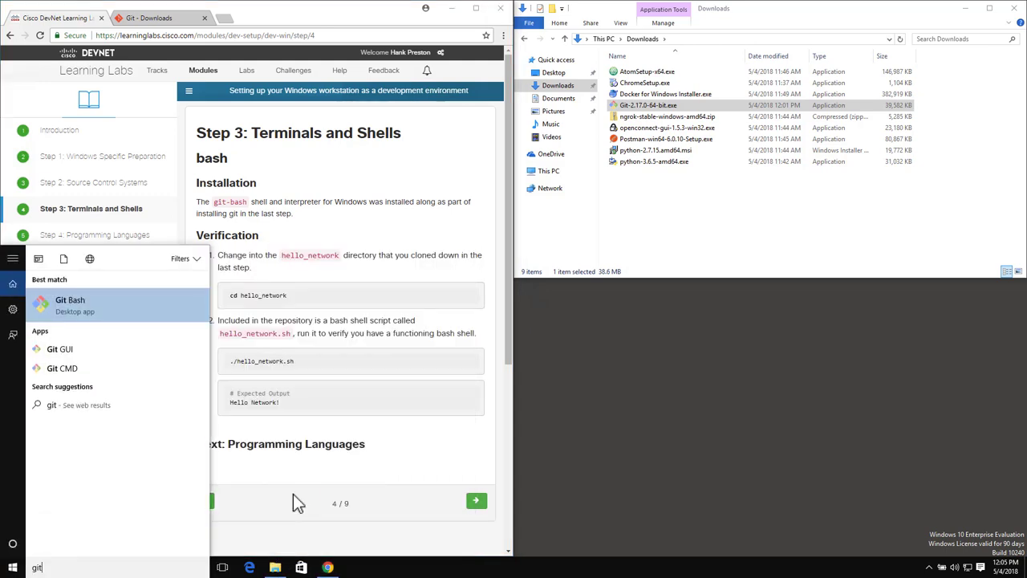
{"action": "key", "text": "Return"}
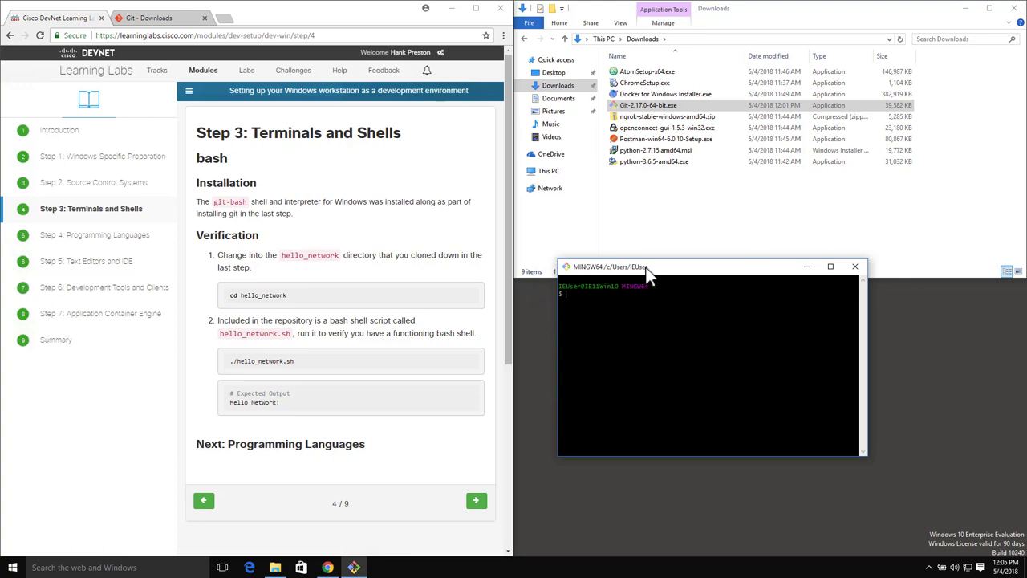
{"action": "key", "text": "Return"}
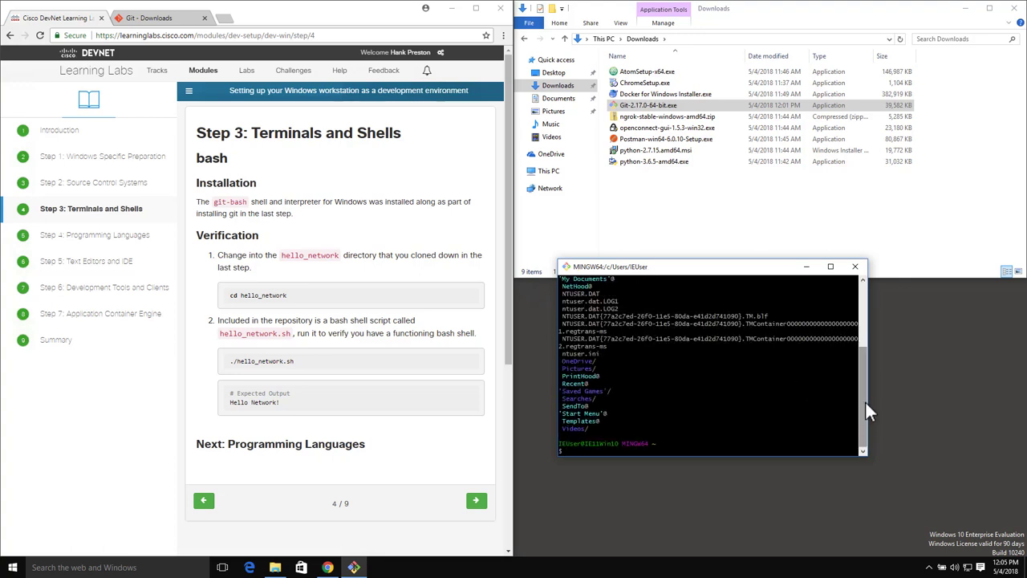
{"action": "left_click_drag", "start_coordinate": [866, 417], "coordinate": [864, 379]}
{"action": "left_click_drag", "start_coordinate": [559, 324], "coordinate": [634, 325]}
{"action": "left_click", "coordinate": [634, 325]}
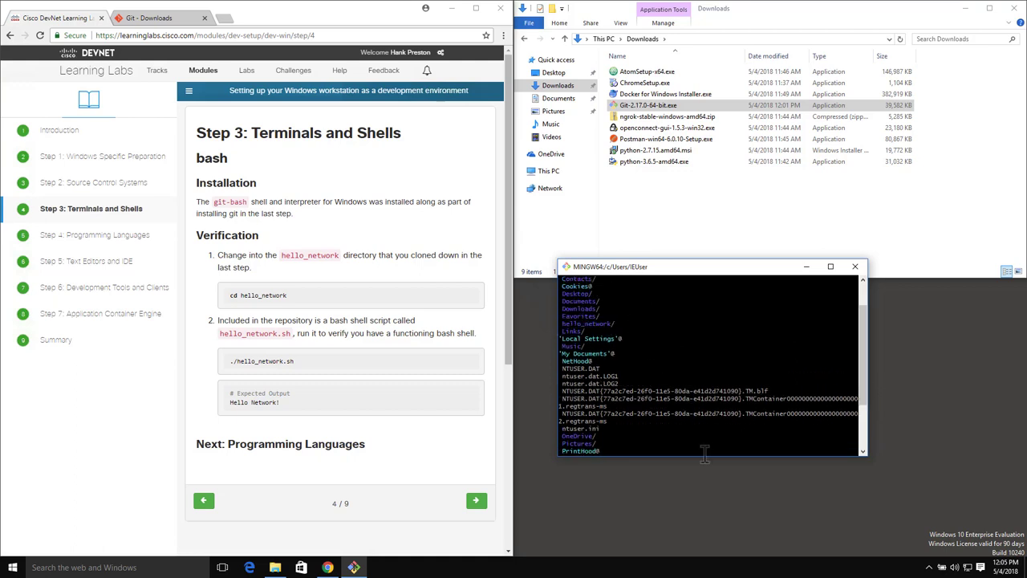
Change into the hello_network directory and list its files with ls -l to find the hello_network.sh script
{"action": "key", "text": "Return"}
{"action": "type", "text": "cd hello_network/"}
{"action": "key", "text": "Tab"}
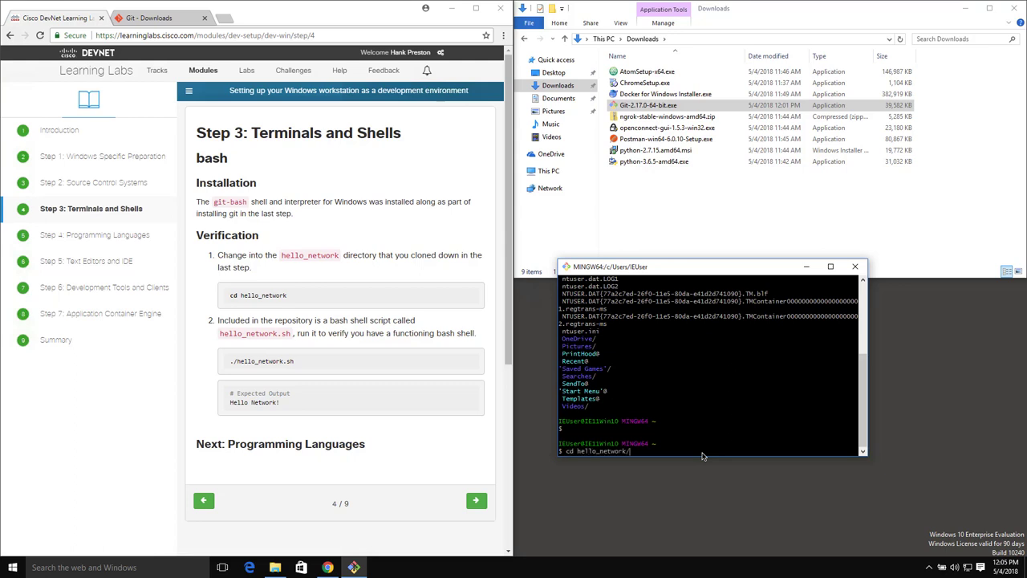
{"action": "key", "text": "Return"}
{"action": "key", "text": "Return"}
{"action": "key", "text": "Return"}
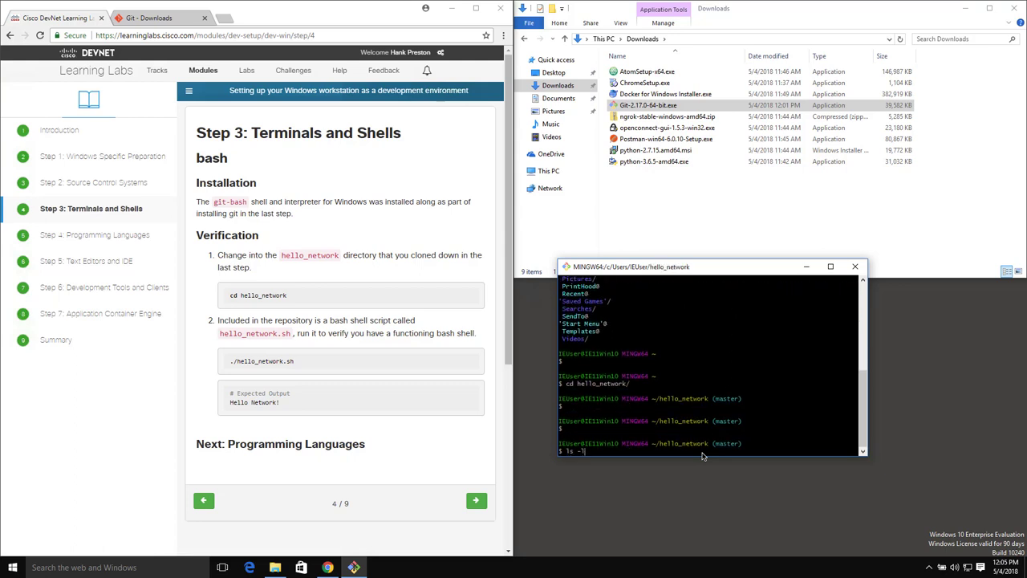
{"action": "type", "text": "ls -l"}
{"action": "key", "text": "Return"}
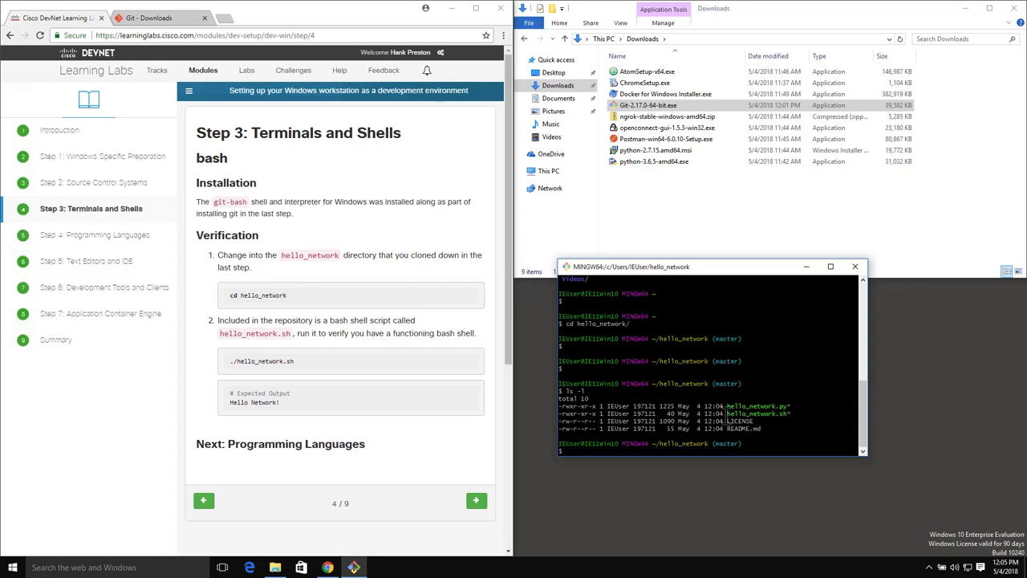
{"action": "left_click_drag", "start_coordinate": [725, 413], "coordinate": [794, 411]}
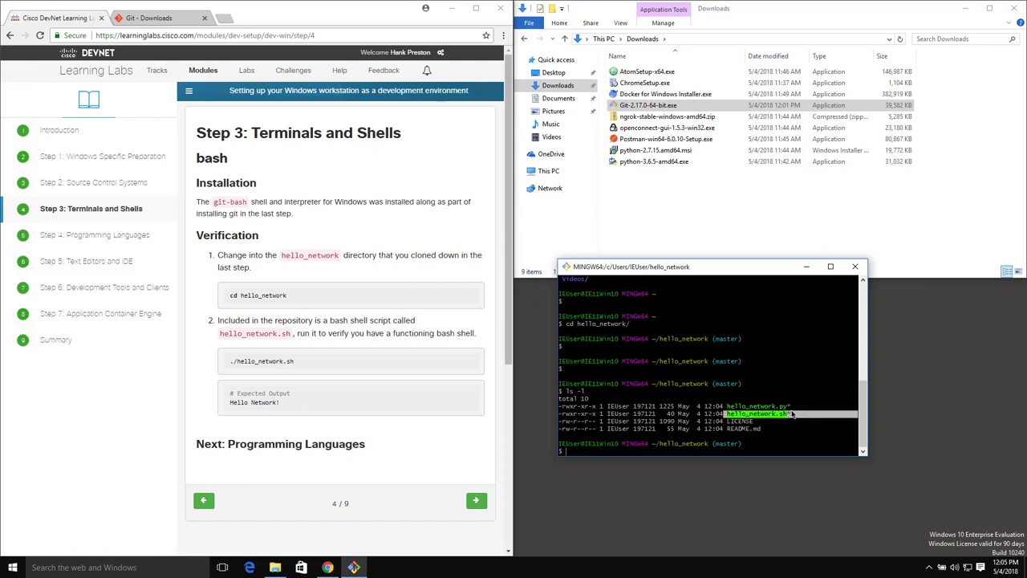
{"action": "key", "text": "Return"}
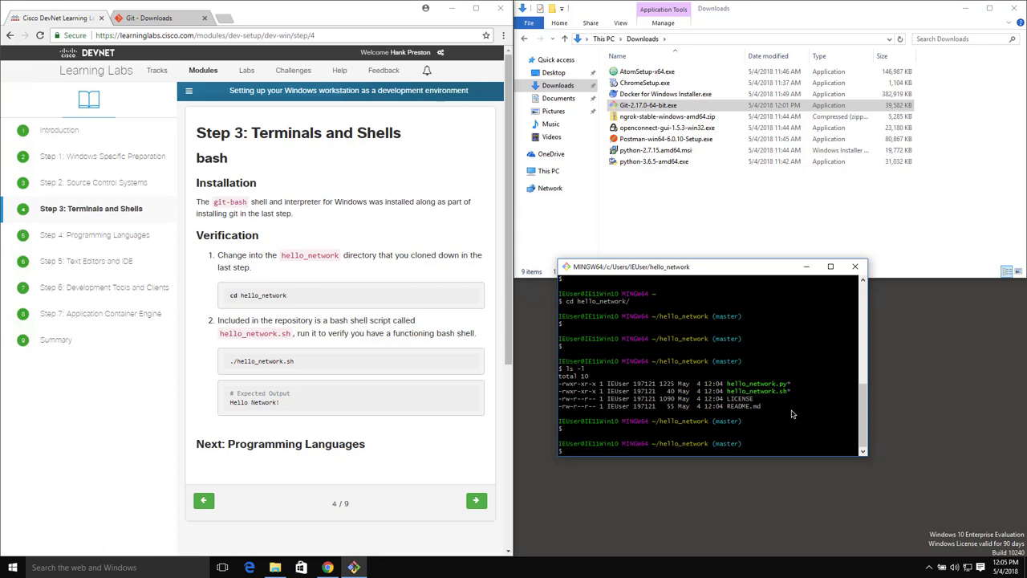
Run ./hello_network.sh in Git Bash and check its output against the lab's expected output
{"action": "type", "text": "./hel"}
{"action": "key", "text": "Tab"}
{"action": "key", "text": "Return"}
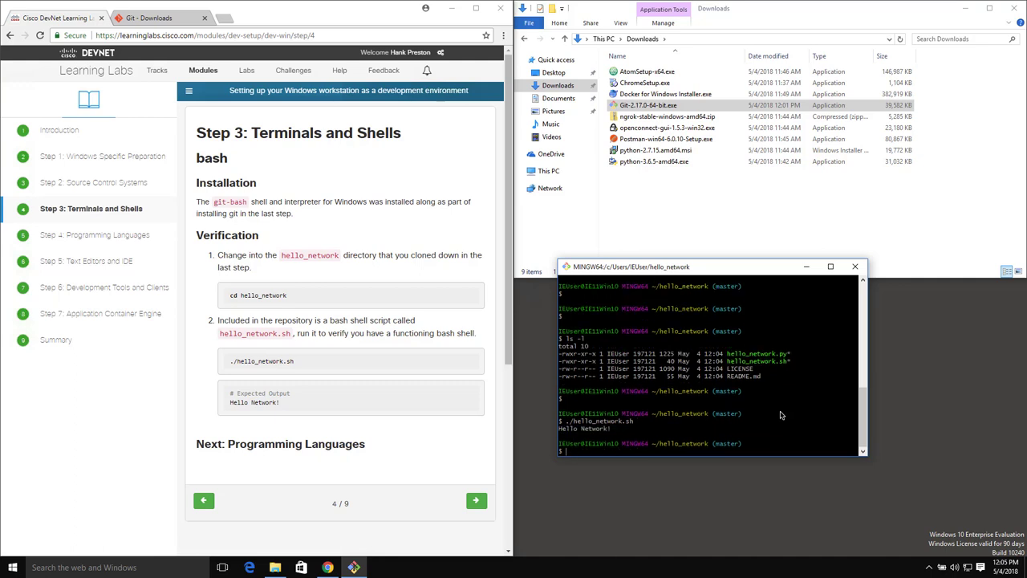
{"action": "left_click_drag", "start_coordinate": [593, 430], "coordinate": [577, 423]}
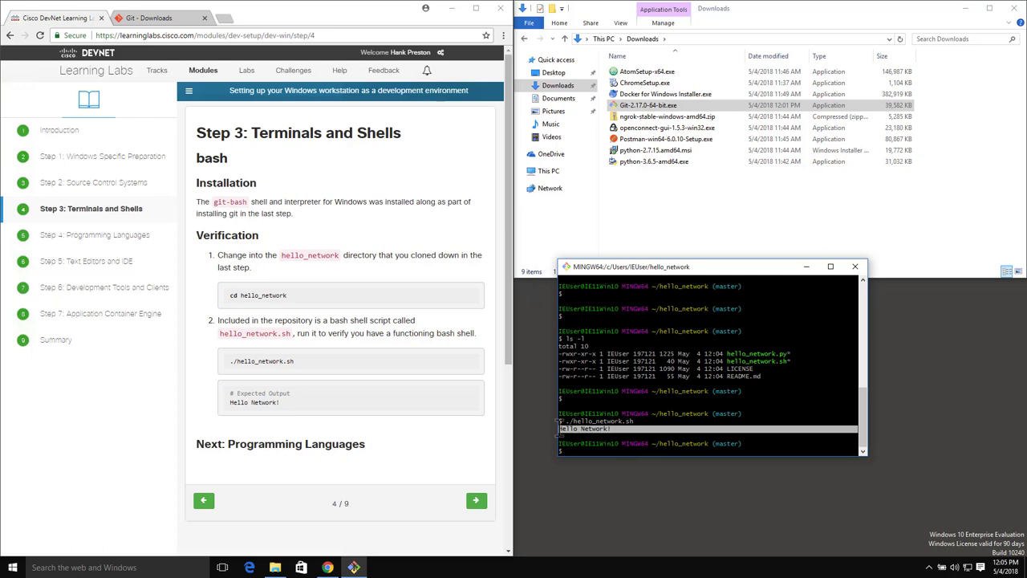
{"action": "left_click", "coordinate": [586, 453]}
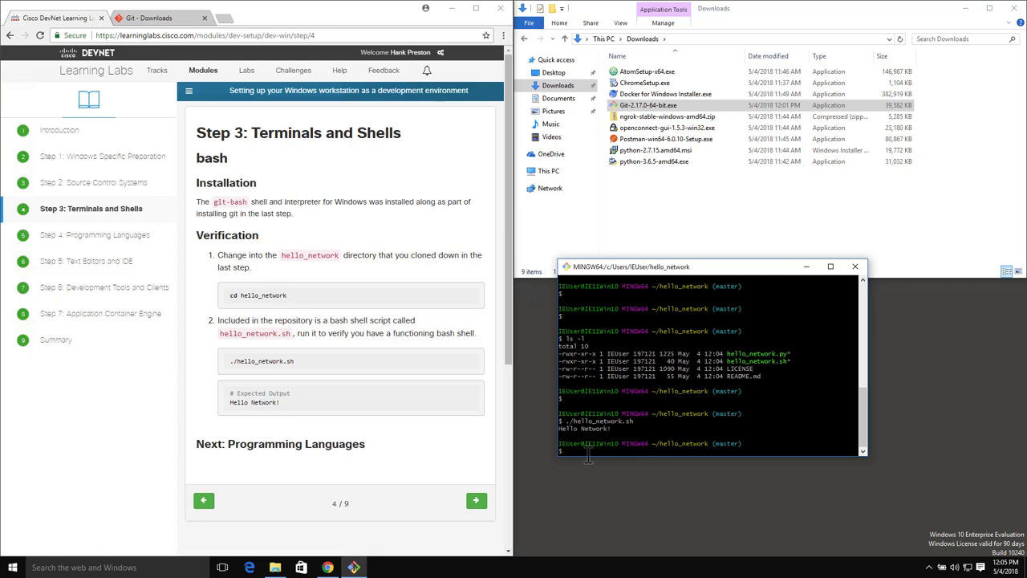
{"action": "left_click", "coordinate": [464, 459]}
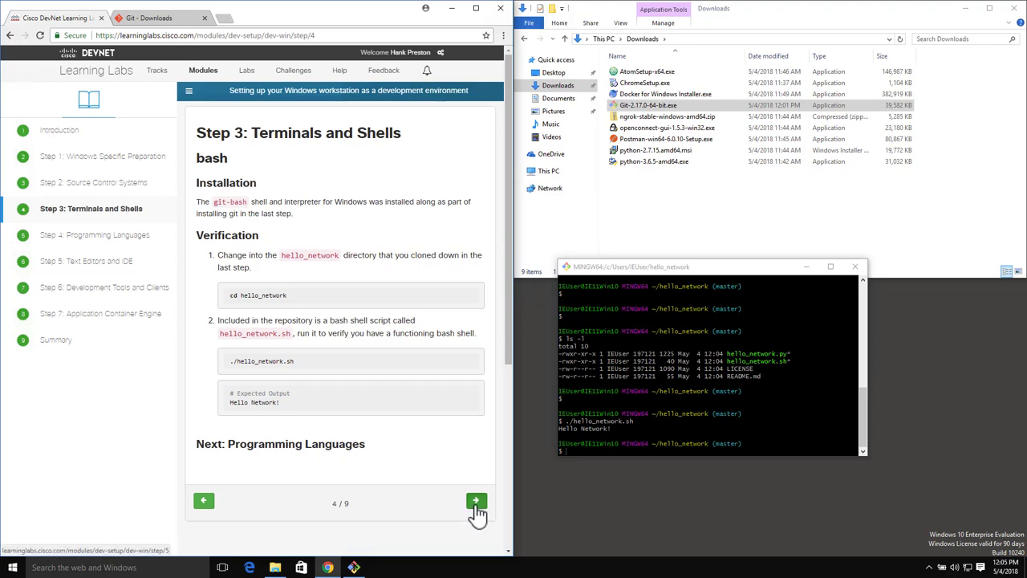
{"action": "left_click", "coordinate": [475, 501]}
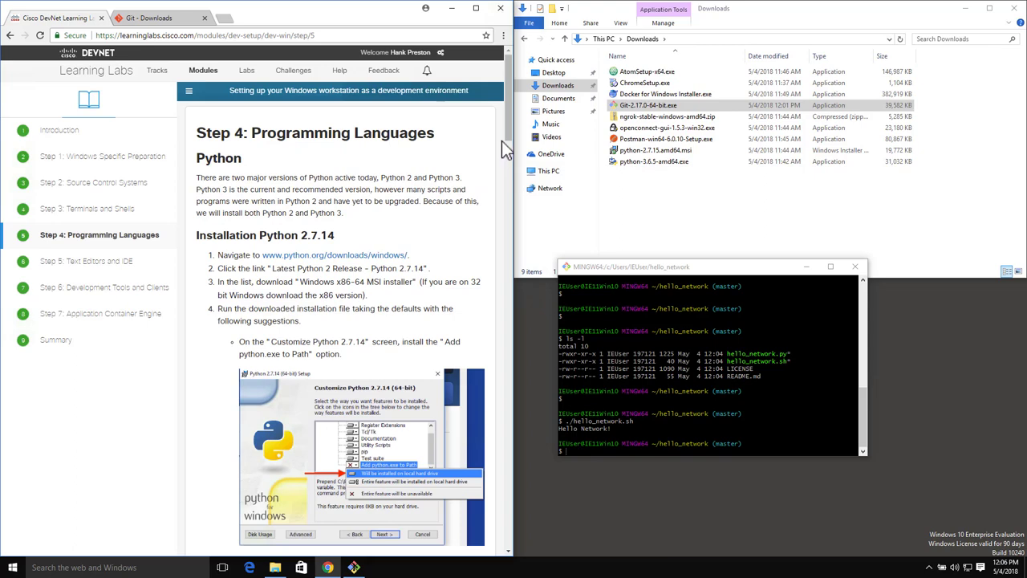
{"action": "left_click_drag", "start_coordinate": [507, 133], "coordinate": [507, 150]}
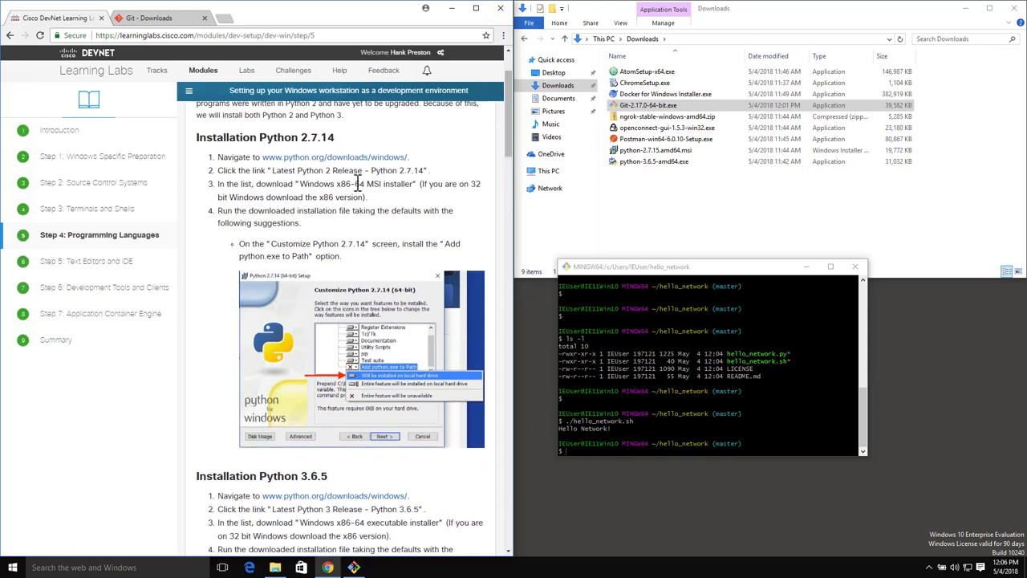
{"action": "left_click", "coordinate": [287, 165]}
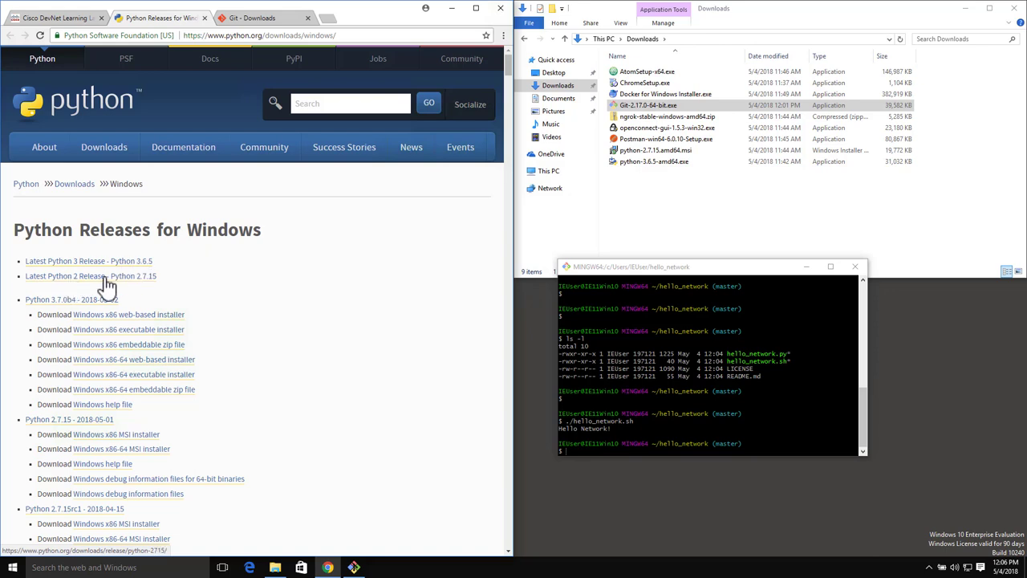
Locate the Windows x86-64 installers on the latest Python 2 and Python 3 release pages, and return to the lab instructions
{"action": "left_click", "coordinate": [147, 277]}
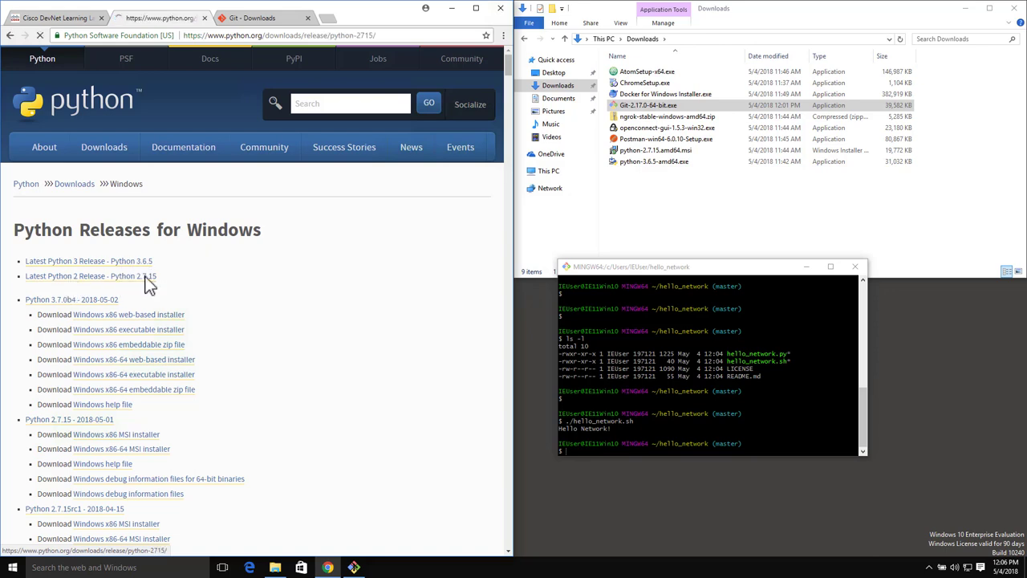
{"action": "left_click_drag", "start_coordinate": [509, 227], "coordinate": [506, 321]}
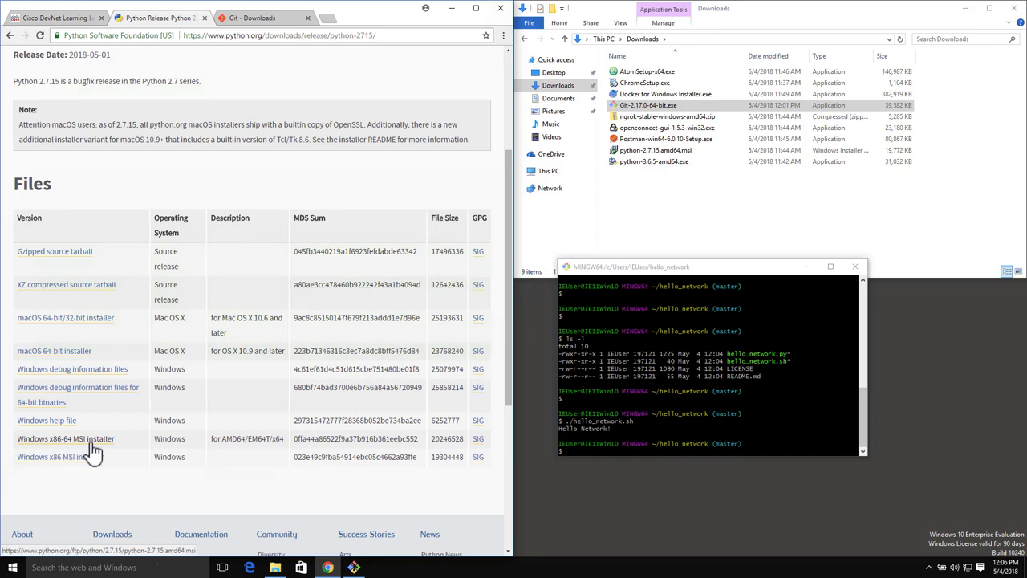
{"action": "left_click", "coordinate": [38, 36]}
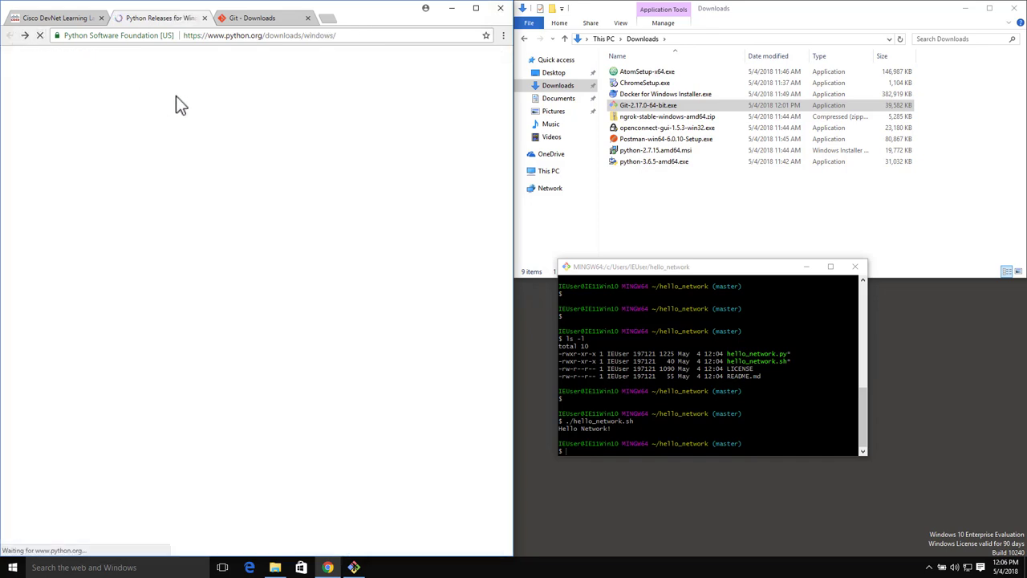
{"action": "left_click", "coordinate": [144, 269]}
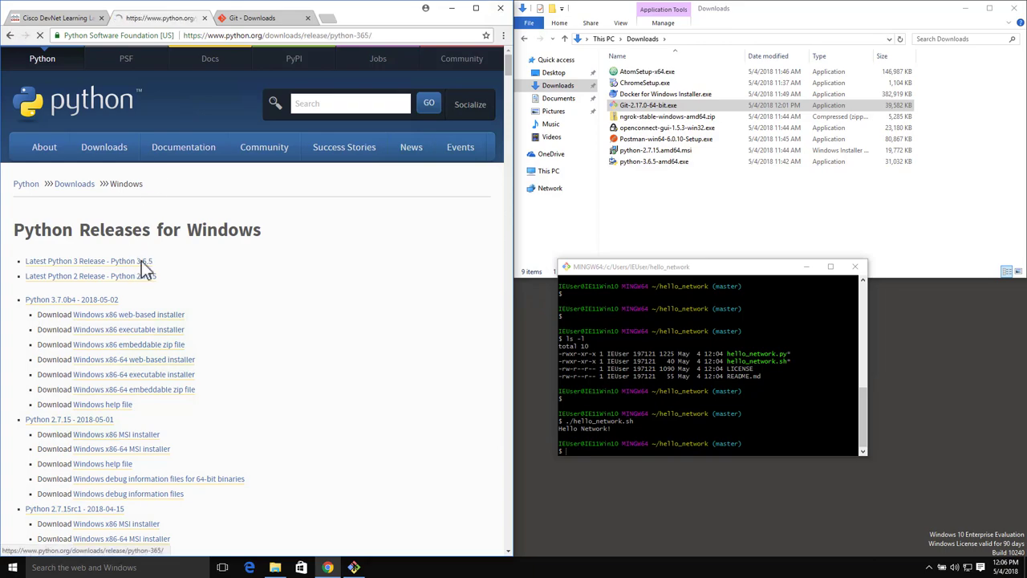
{"action": "left_click_drag", "start_coordinate": [507, 170], "coordinate": [492, 452]}
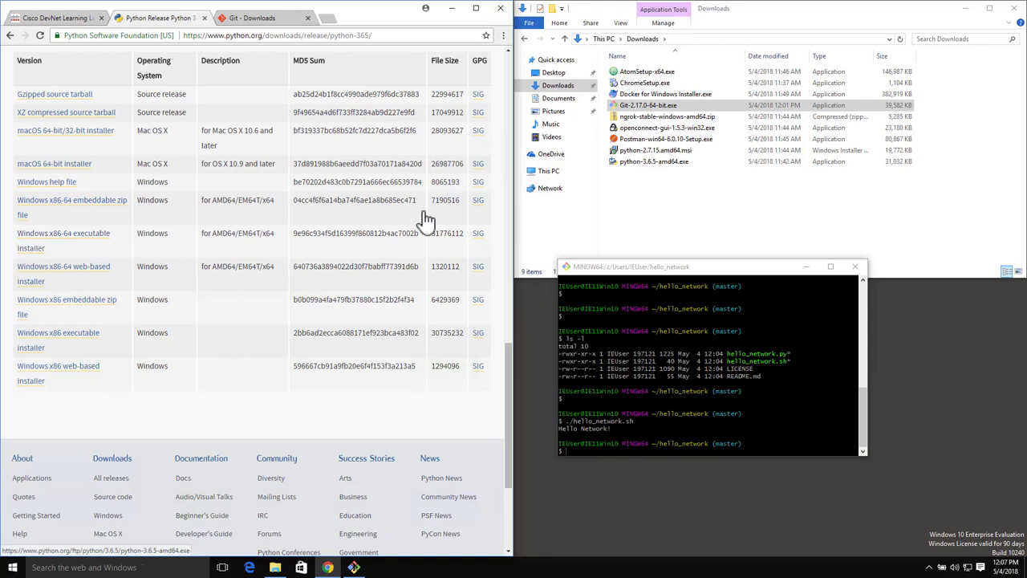
{"action": "left_click", "coordinate": [648, 188]}
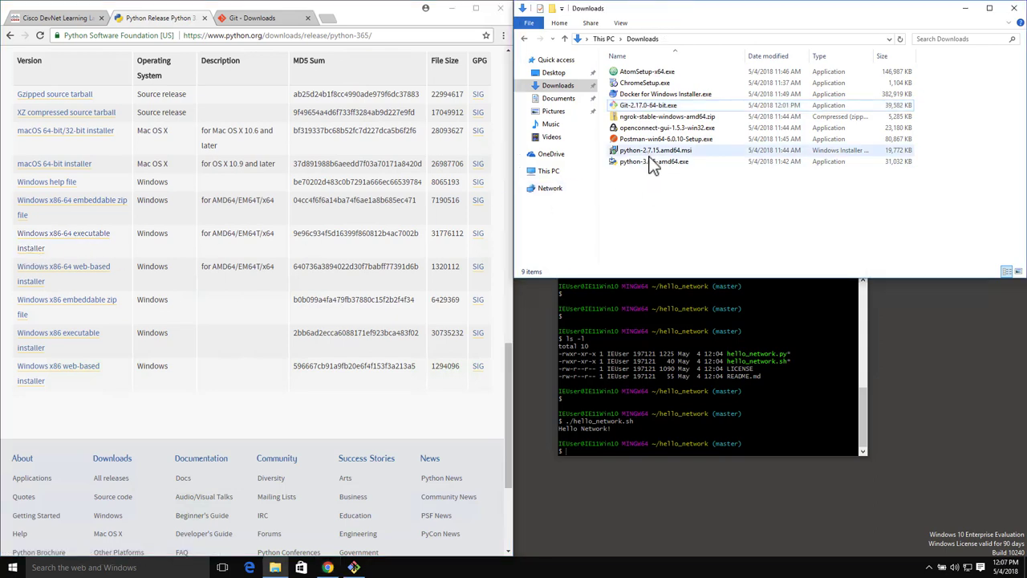
{"action": "left_click", "coordinate": [56, 18]}
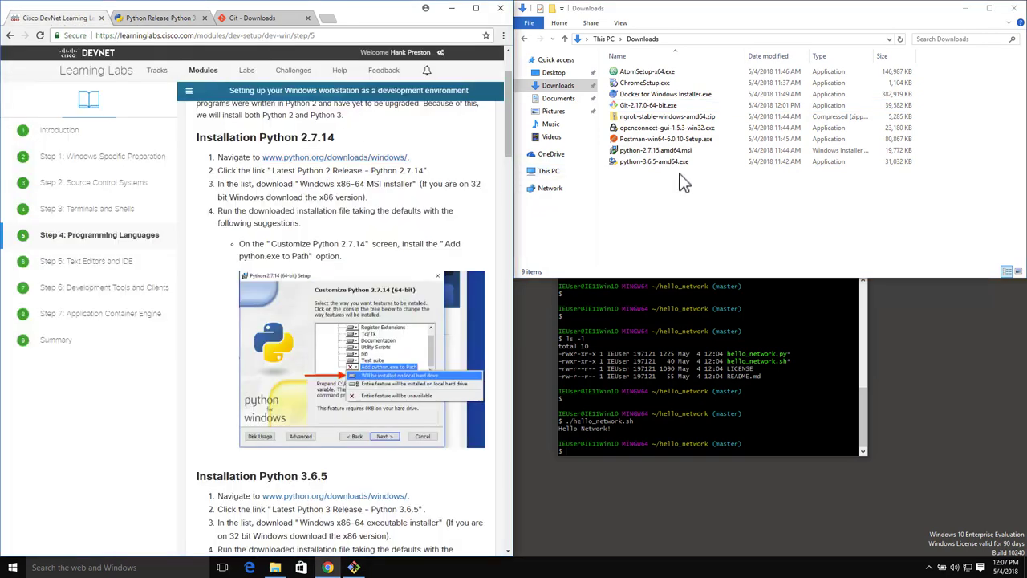
{"action": "double_click", "coordinate": [626, 152]}
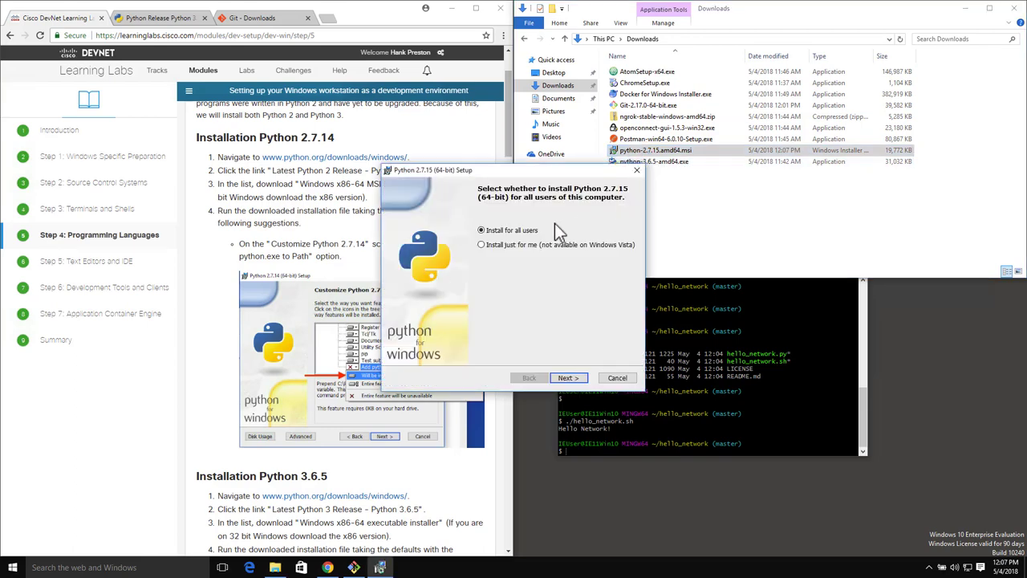
{"action": "left_click_drag", "start_coordinate": [486, 171], "coordinate": [612, 154]}
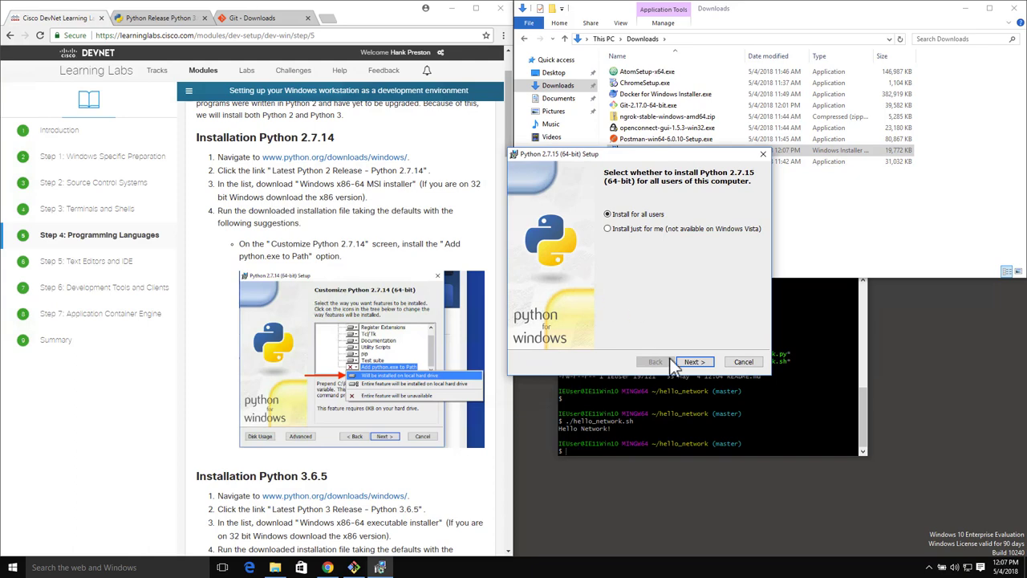
{"action": "left_click", "coordinate": [710, 363]}
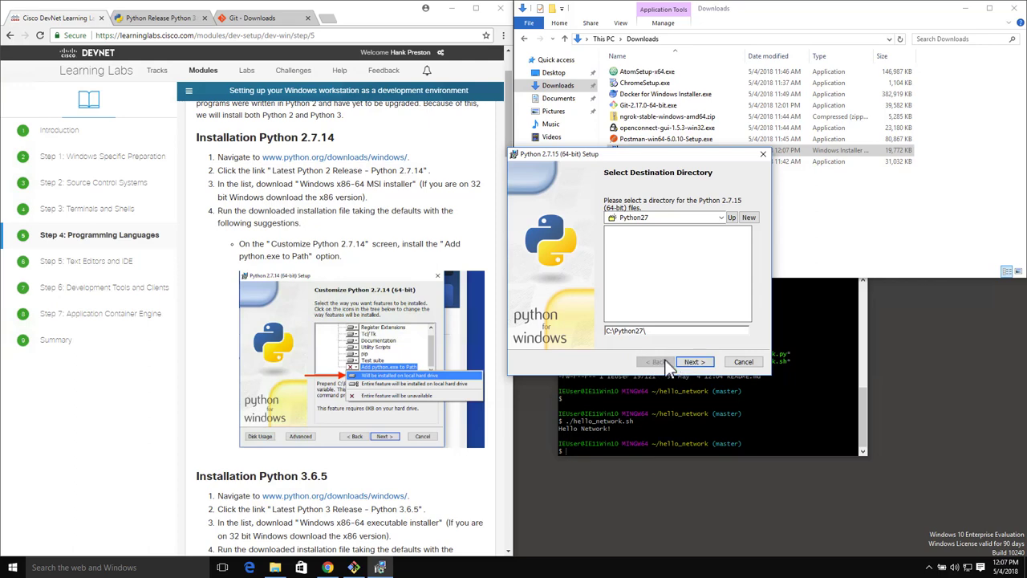
{"action": "left_click", "coordinate": [743, 361]}
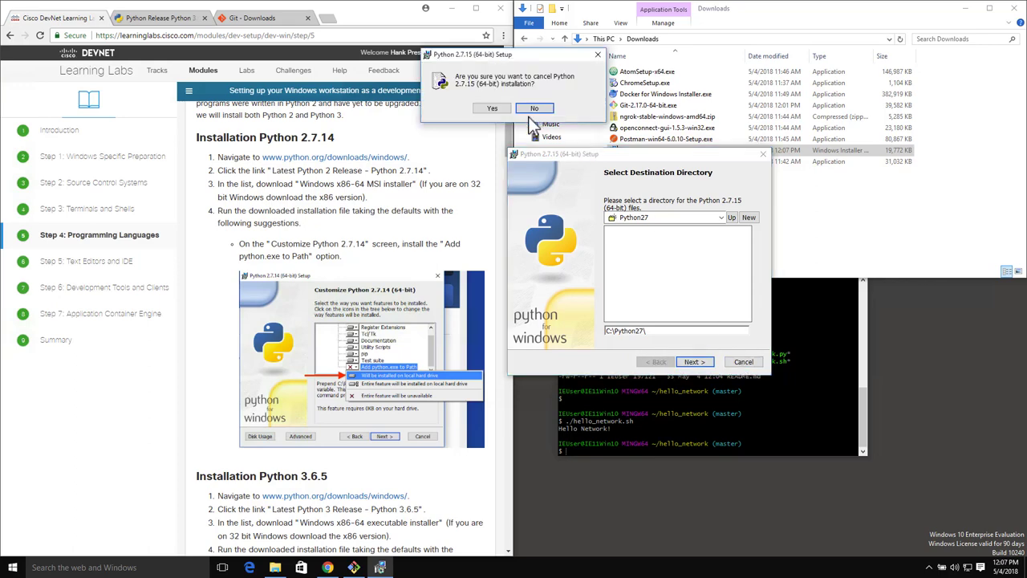
{"action": "left_click", "coordinate": [492, 108]}
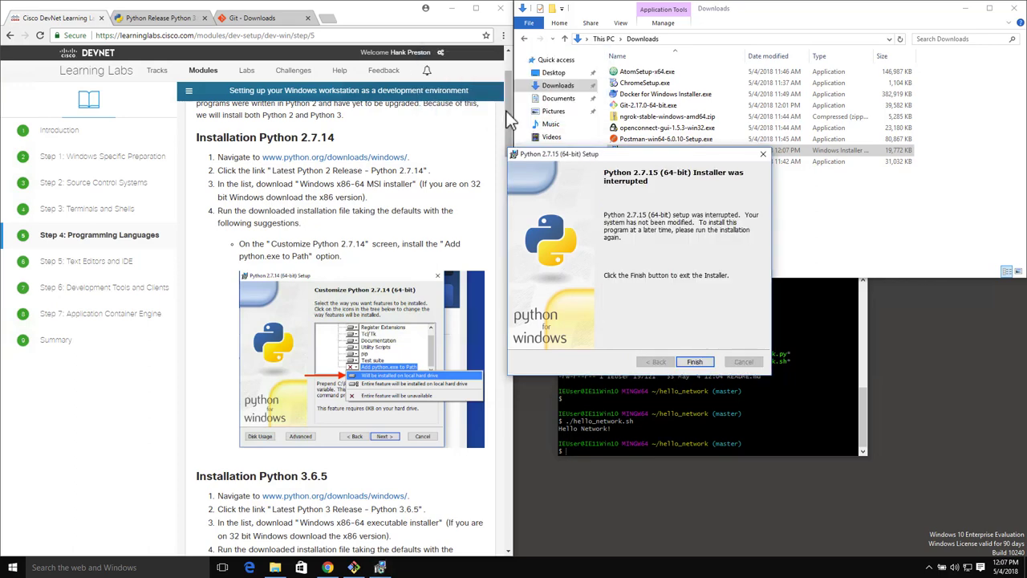
Exit the interrupted setup, rerun python-2.7.15.amd64.msi, and accept installing for all users in C:\Python27\
{"action": "left_click", "coordinate": [694, 362]}
{"action": "left_click", "coordinate": [636, 194]}
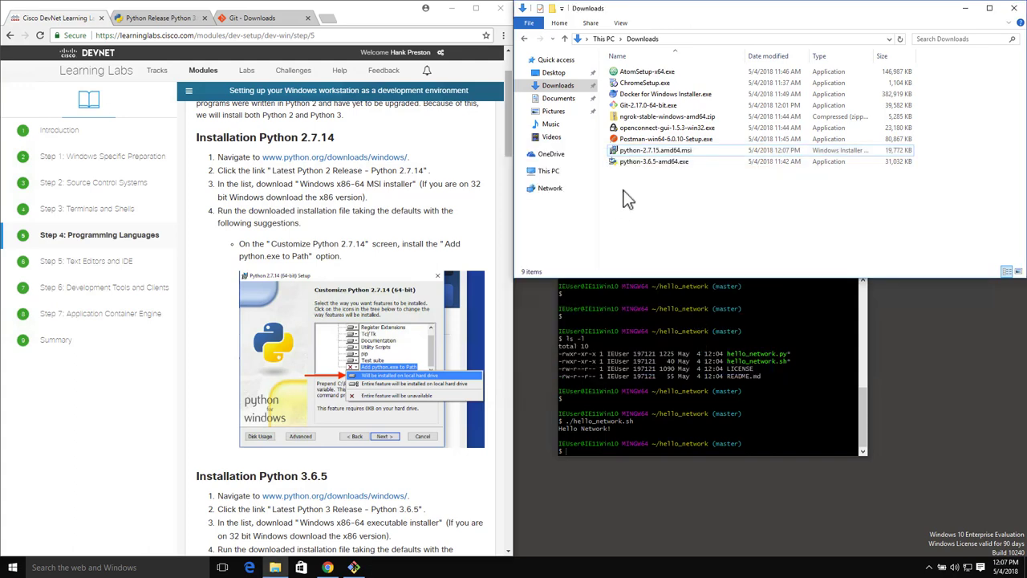
{"action": "left_click_drag", "start_coordinate": [301, 141], "coordinate": [335, 141]}
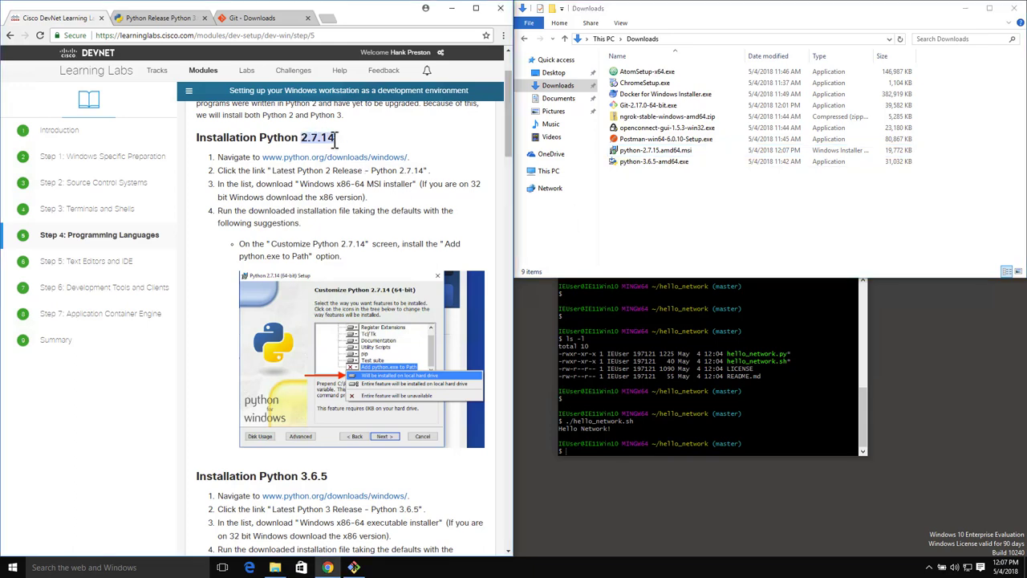
{"action": "double_click", "coordinate": [618, 151]}
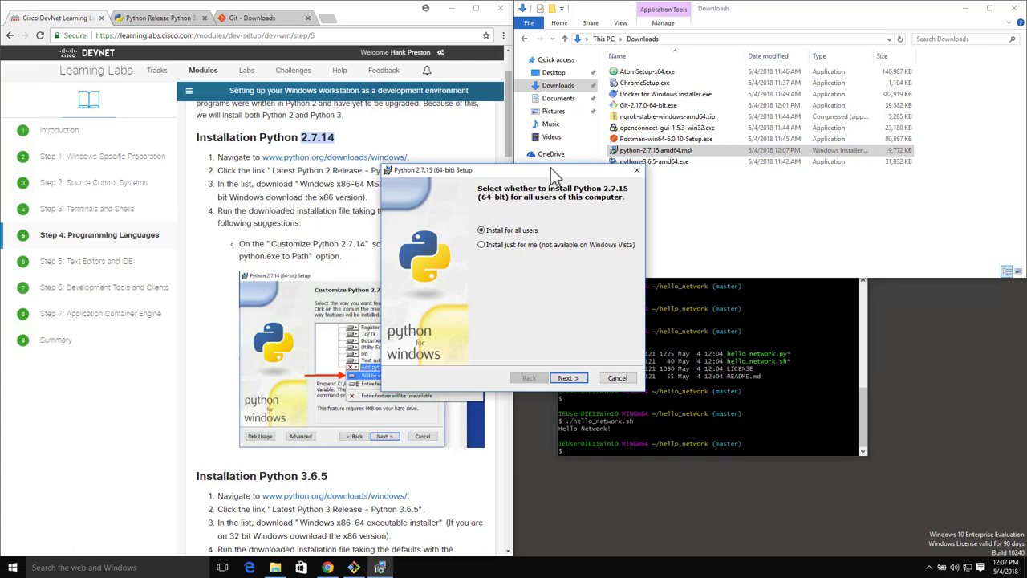
{"action": "left_click_drag", "start_coordinate": [562, 169], "coordinate": [690, 185]}
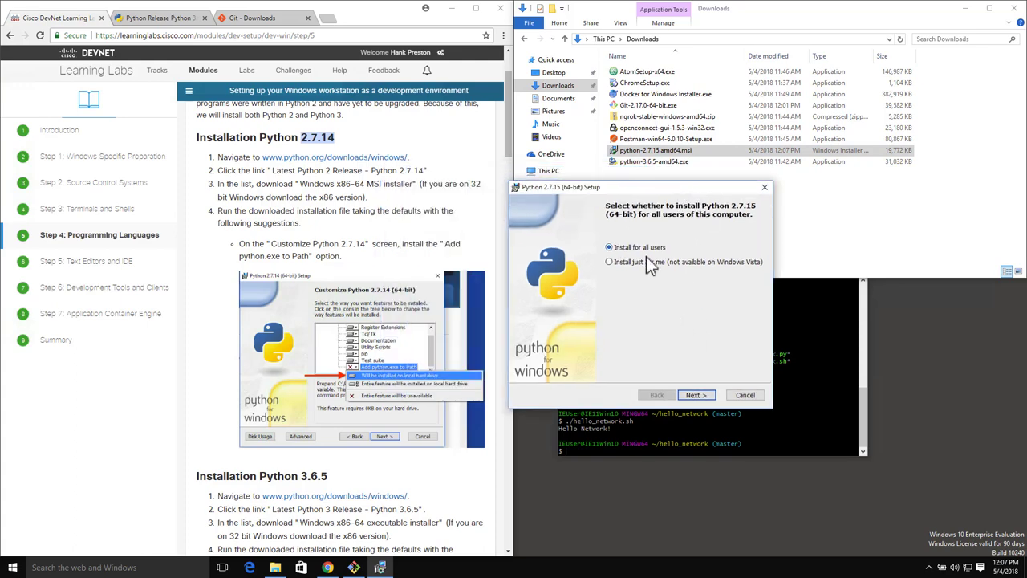
{"action": "left_click", "coordinate": [706, 395]}
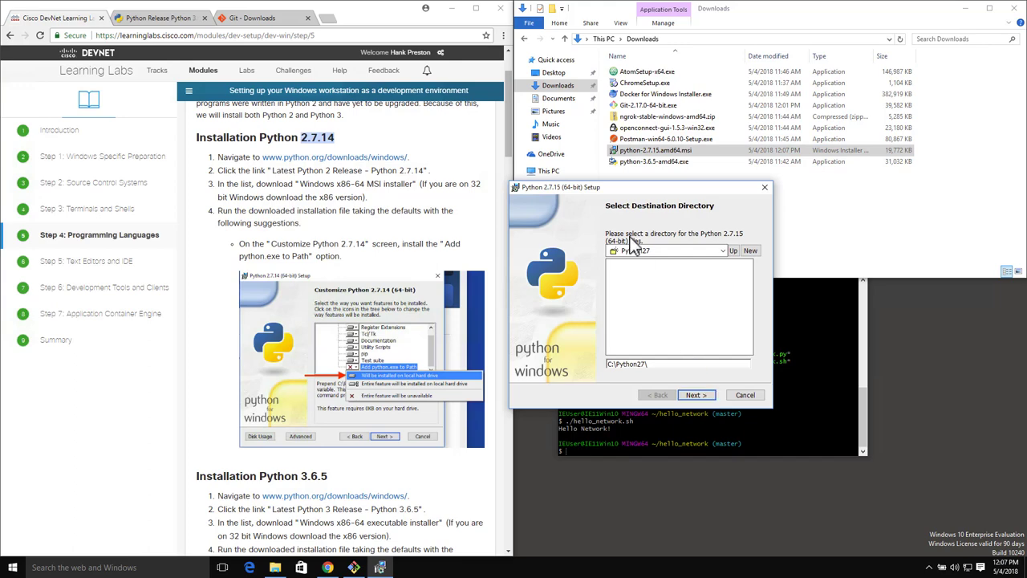
{"action": "left_click", "coordinate": [693, 395]}
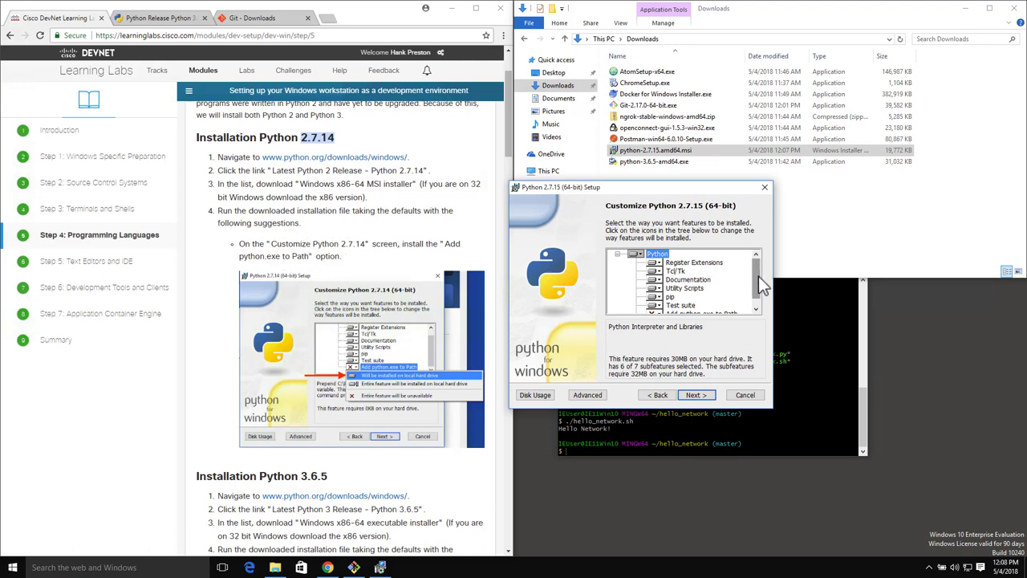
Set "Add python.exe to Path" to install the entire feature on the local hard drive and complete the Python 2.7.15 installation
{"action": "left_click_drag", "start_coordinate": [760, 289], "coordinate": [761, 295]}
{"action": "left_click", "coordinate": [656, 306]}
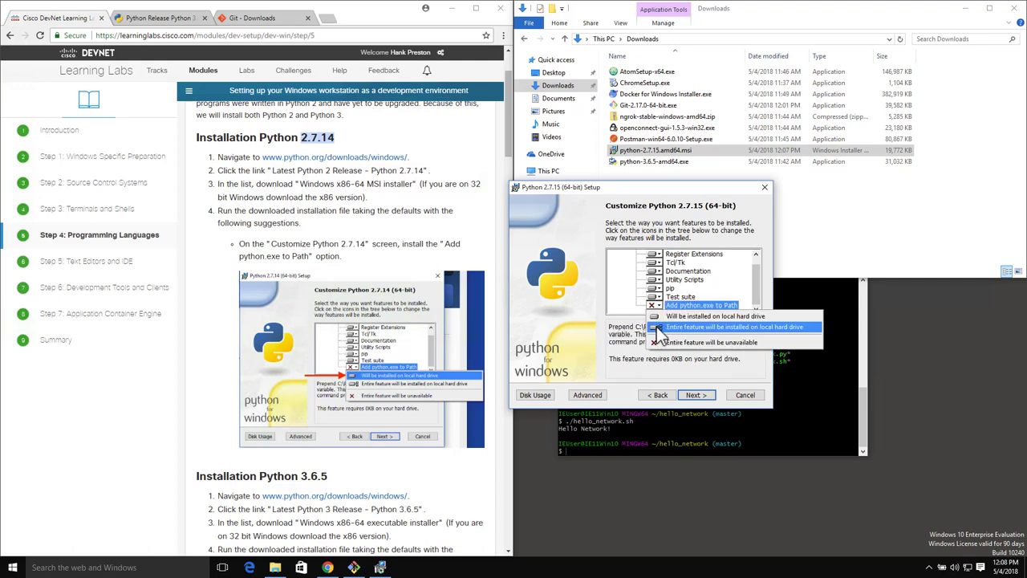
{"action": "left_click", "coordinate": [661, 327]}
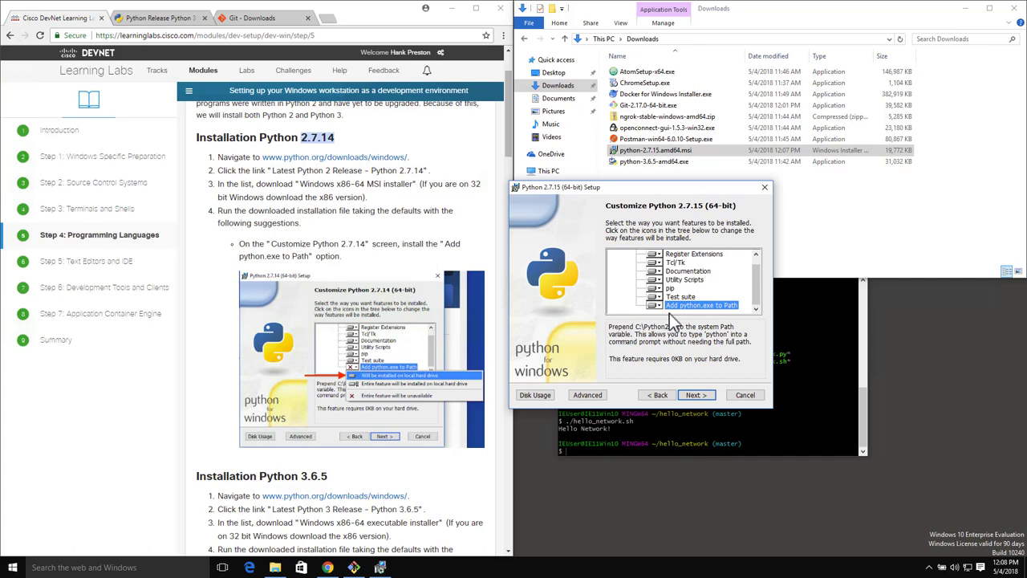
{"action": "left_click", "coordinate": [694, 396]}
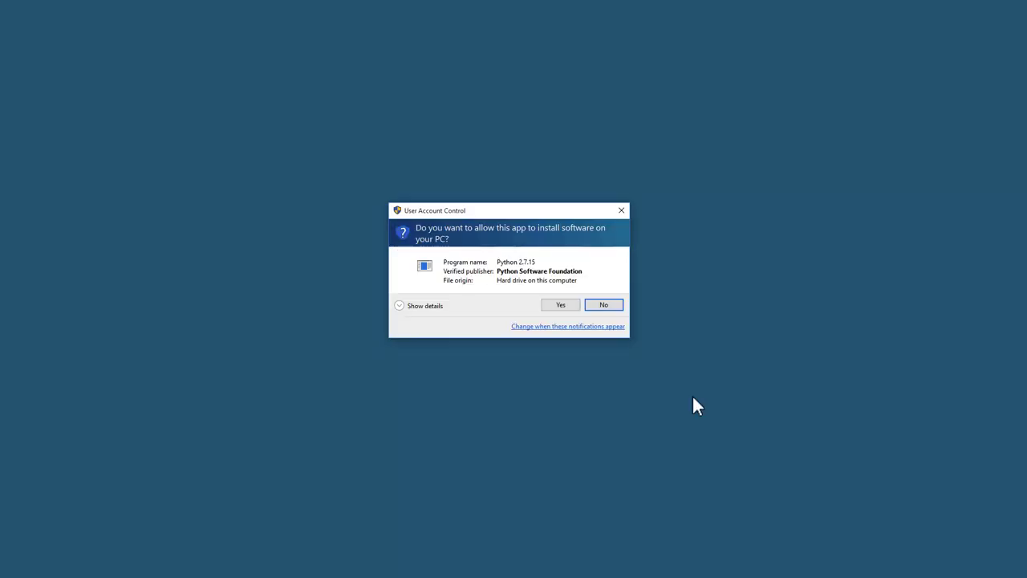
{"action": "left_click", "coordinate": [561, 305]}
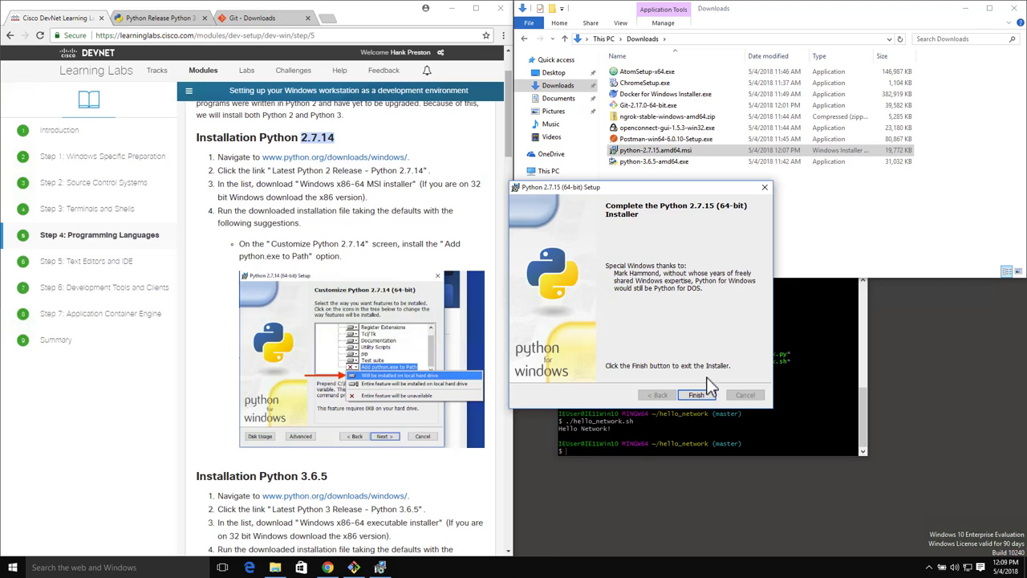
{"action": "left_click", "coordinate": [695, 395]}
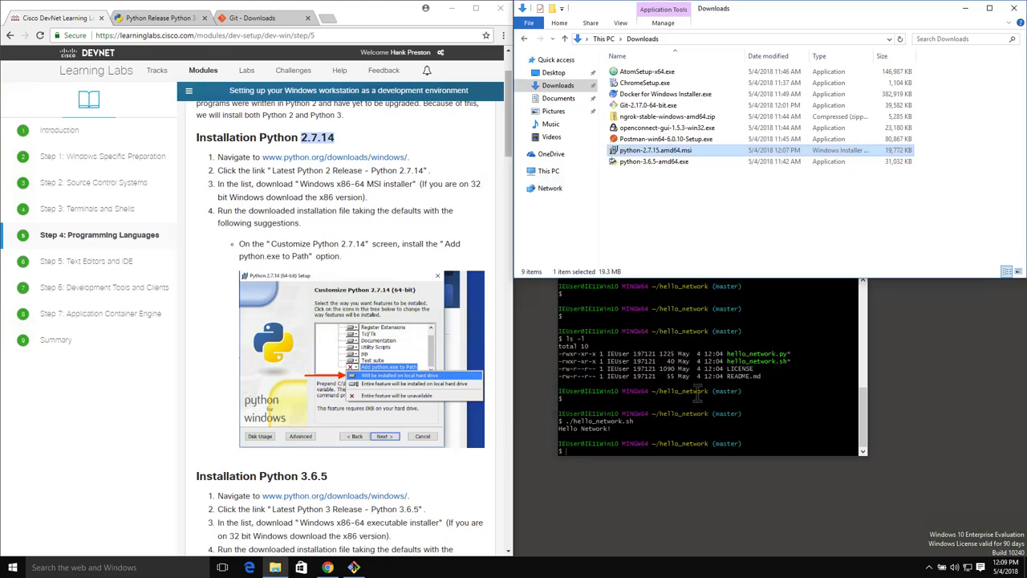
Run python-3.6.5-amd64.exe and install Python 3.6.5 with default settings and "Add Python 3.6 to PATH" enabled
{"action": "left_click_drag", "start_coordinate": [509, 157], "coordinate": [505, 212]}
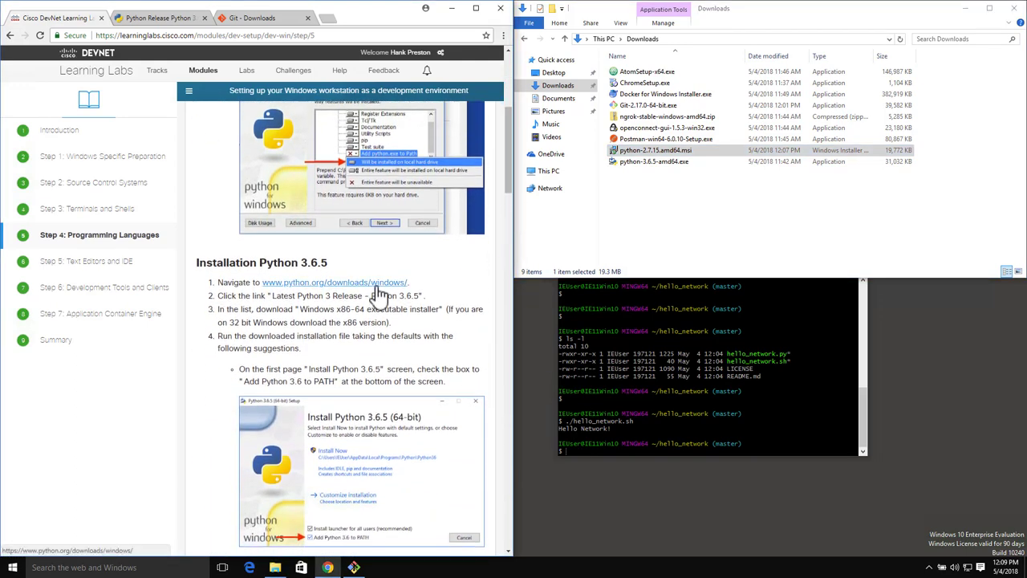
{"action": "left_click_drag", "start_coordinate": [505, 173], "coordinate": [511, 192]}
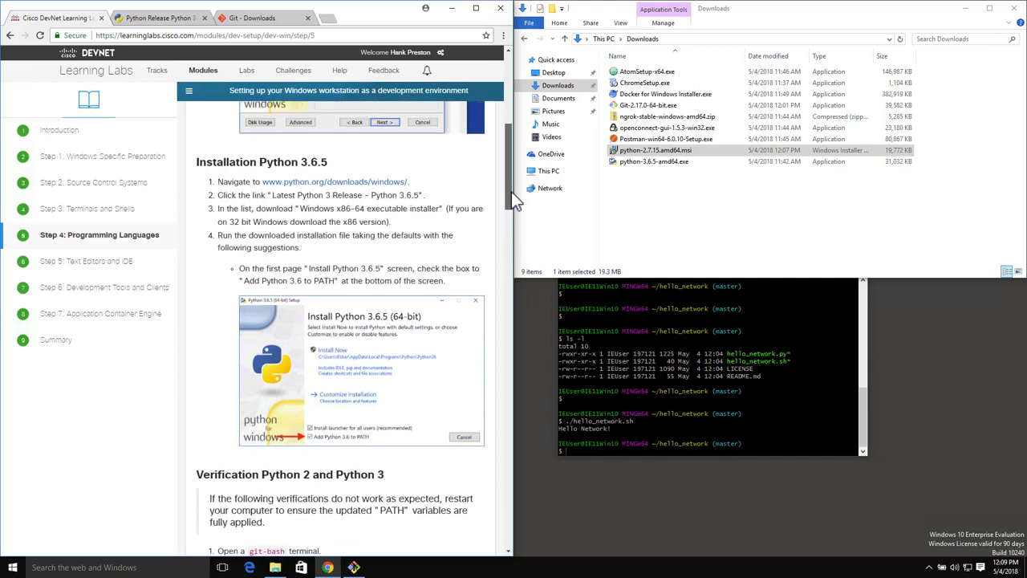
{"action": "left_click", "coordinate": [643, 163]}
{"action": "double_click", "coordinate": [640, 163]}
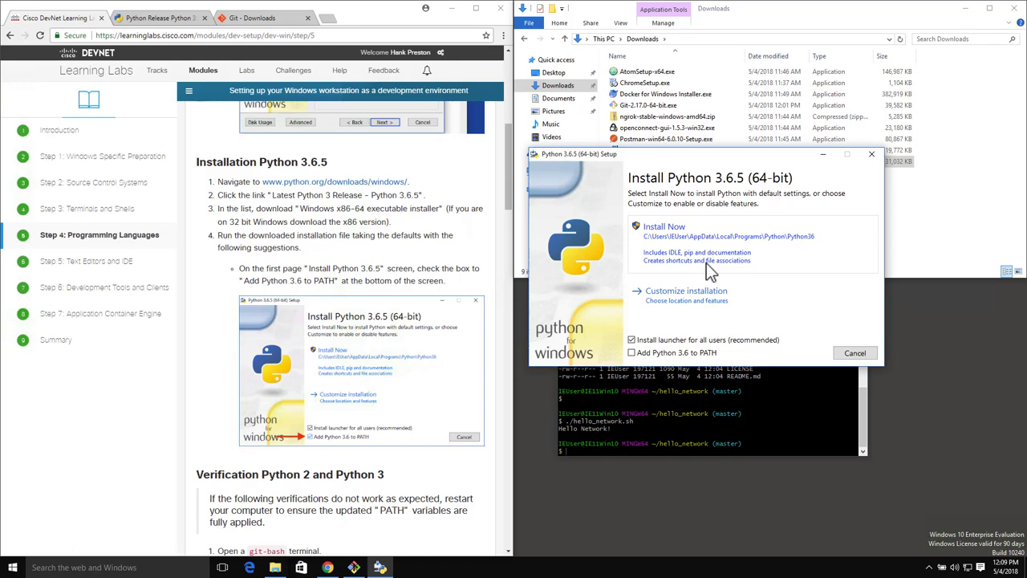
{"action": "left_click", "coordinate": [632, 353]}
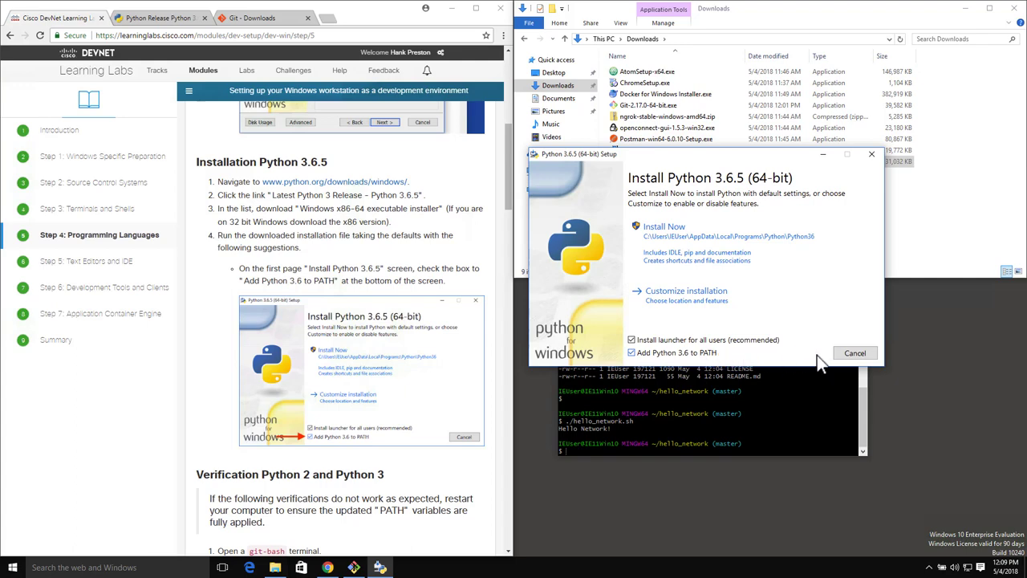
{"action": "left_click", "coordinate": [660, 228]}
{"action": "left_click", "coordinate": [567, 312]}
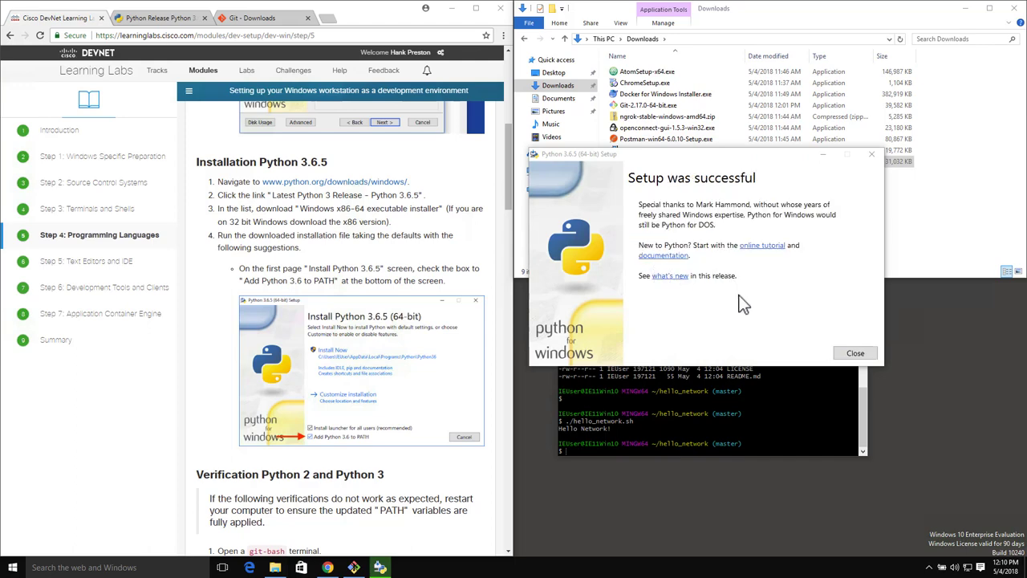
{"action": "left_click", "coordinate": [842, 354]}
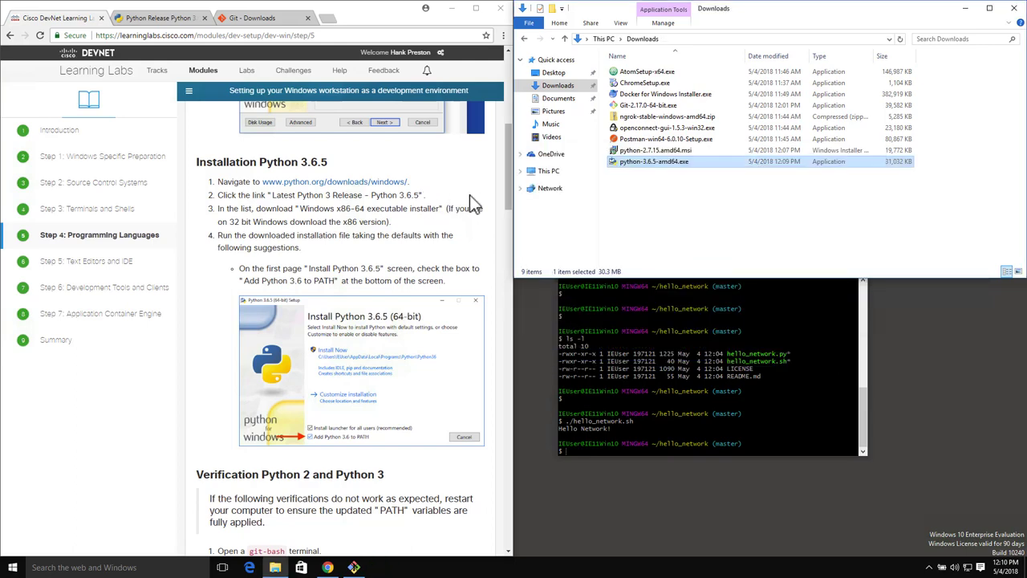
Close the old Git Bash terminal and open a new one, placed below the Downloads window beside the lab's verification instructions
{"action": "left_click_drag", "start_coordinate": [506, 185], "coordinate": [507, 241]}
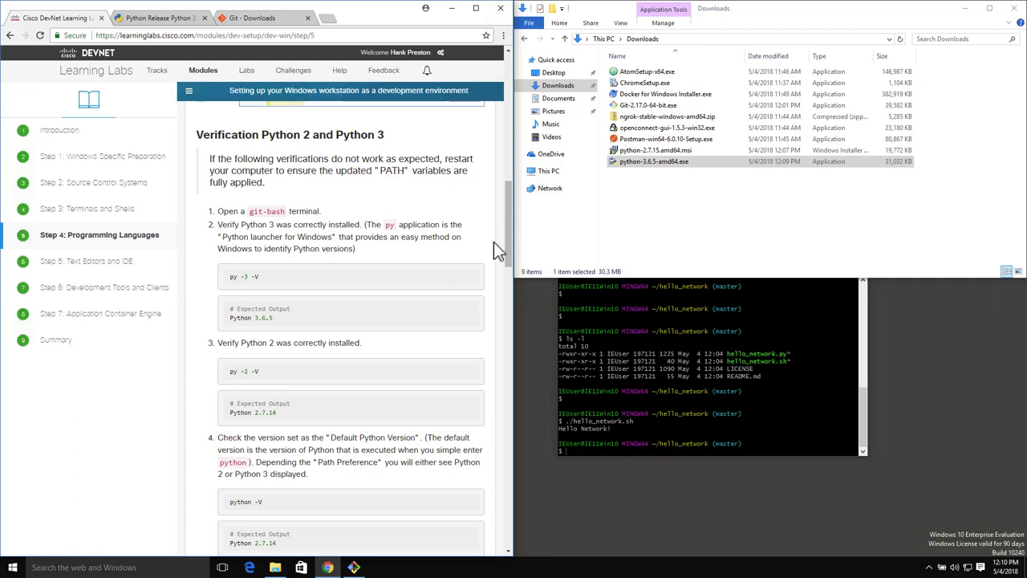
{"action": "left_click", "coordinate": [648, 325]}
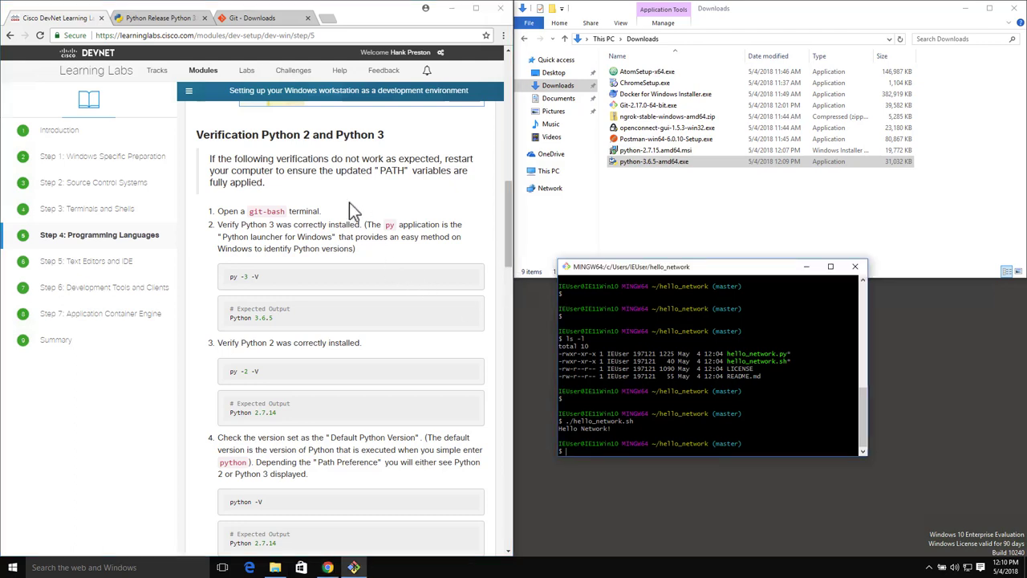
{"action": "left_click", "coordinate": [856, 267]}
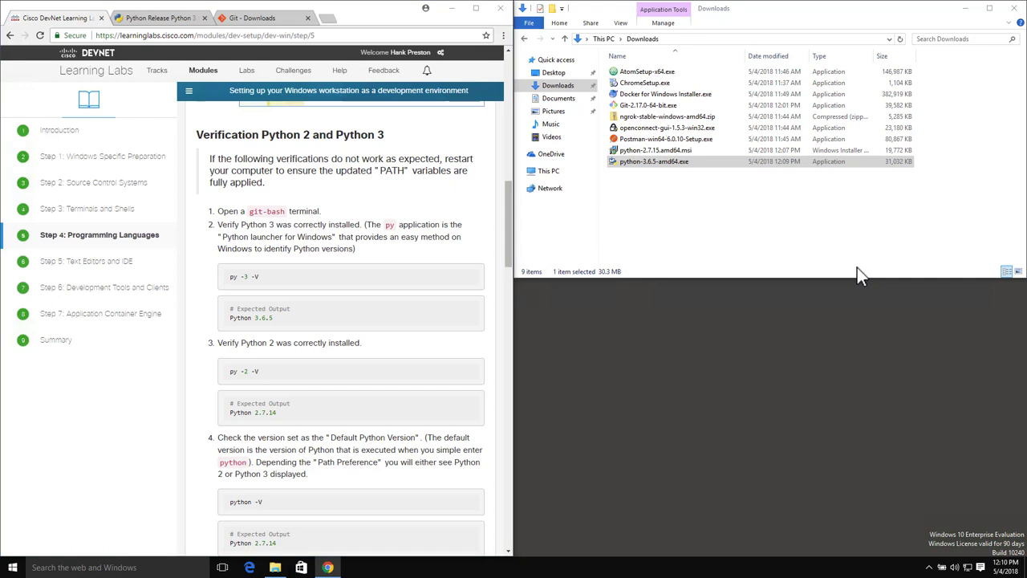
{"action": "key", "text": "super"}
{"action": "type", "text": "git"}
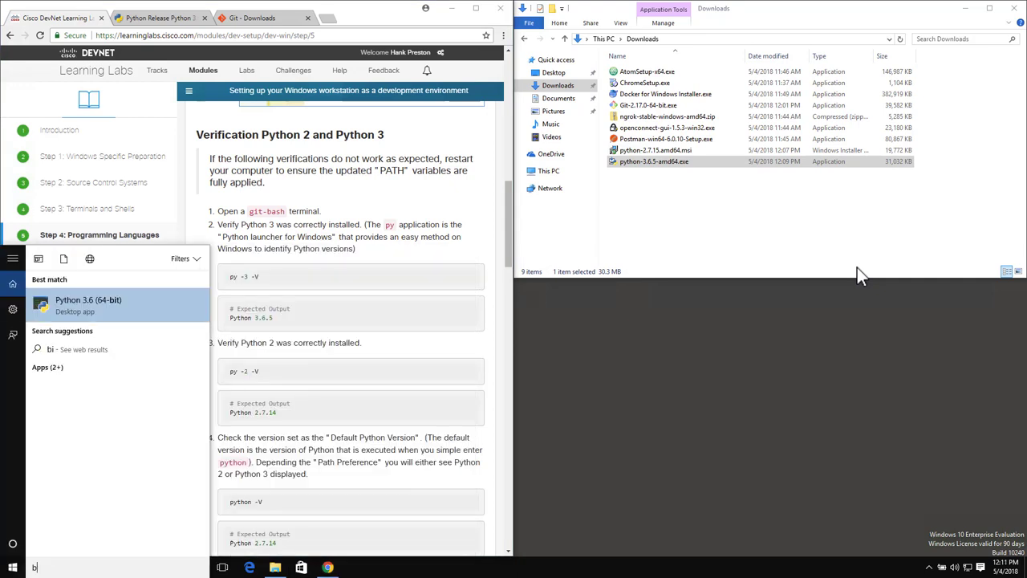
{"action": "key", "text": "BackSpace"}
{"action": "key", "text": "BackSpace"}
{"action": "key", "text": "BackSpace"}
{"action": "type", "text": "git"}
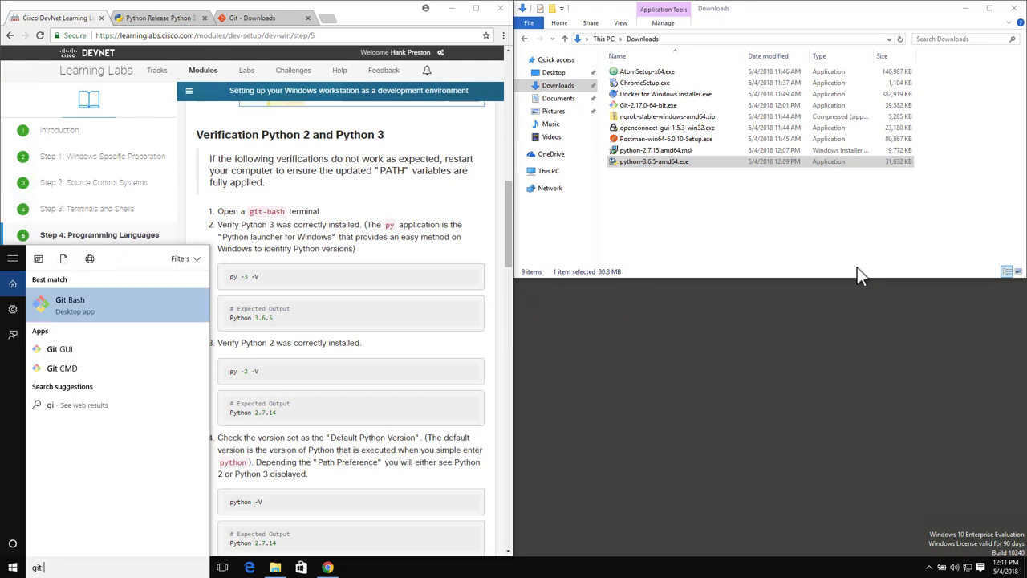
{"action": "key", "text": "Return"}
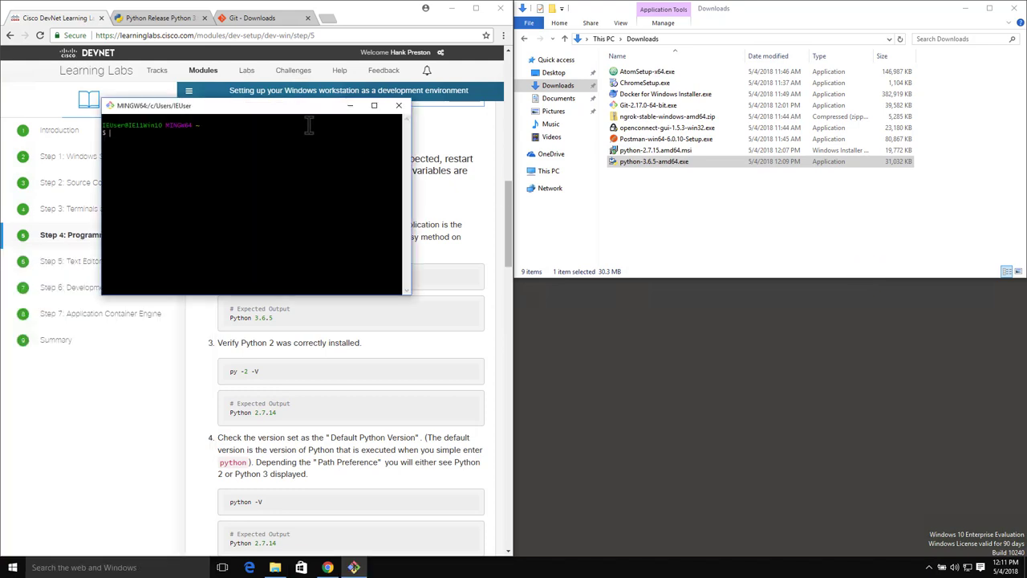
{"action": "left_click_drag", "start_coordinate": [267, 116], "coordinate": [685, 294]}
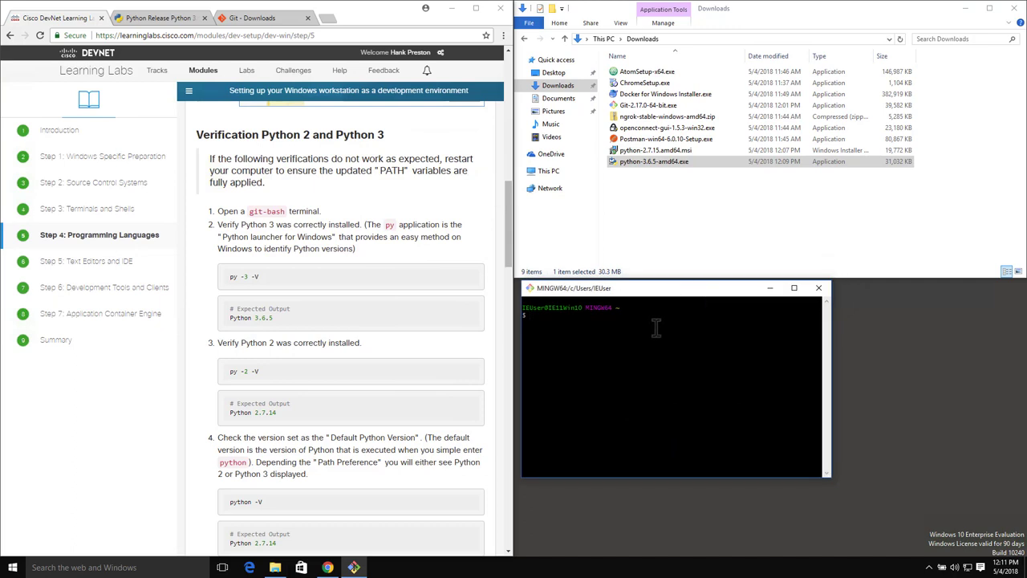
Check the installed Python 3 and Python 2 versions in Git Bash with py -3 -V and py -2 -V
{"action": "type", "text": "py -3 -V"}
{"action": "key", "text": "Return"}
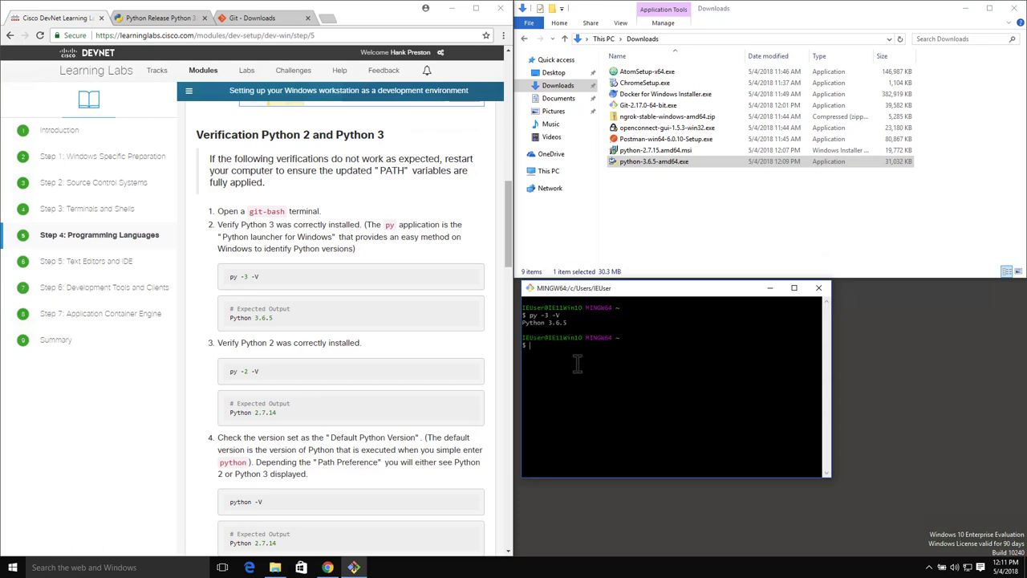
{"action": "type", "text": "py -2 -V"}
{"action": "key", "text": "Return"}
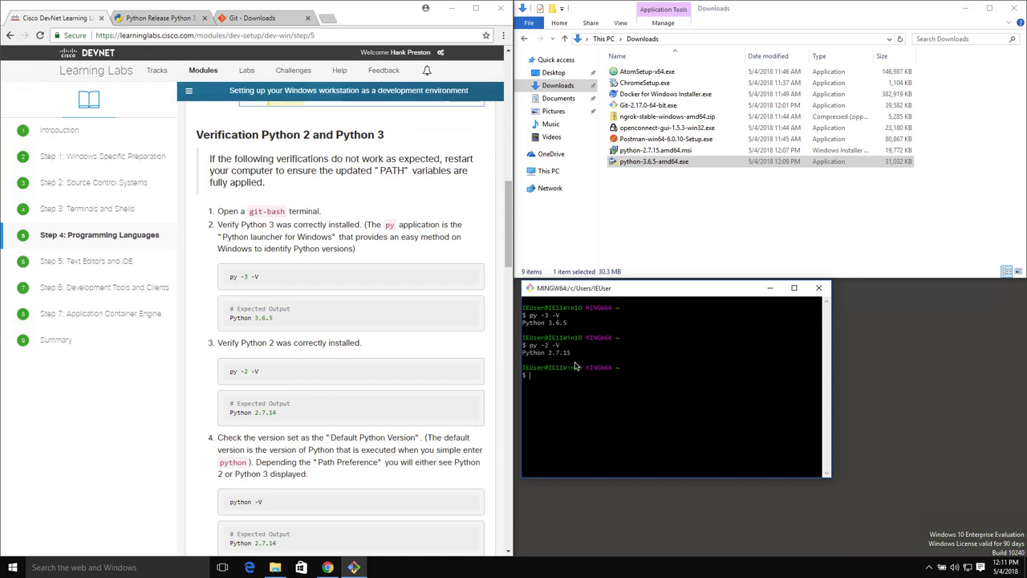
Check the default Python version in Git Bash with python -V
{"action": "double_click", "coordinate": [532, 344]}
{"action": "left_click", "coordinate": [608, 432]}
{"action": "key", "text": "Return"}
{"action": "type", "text": "python"}
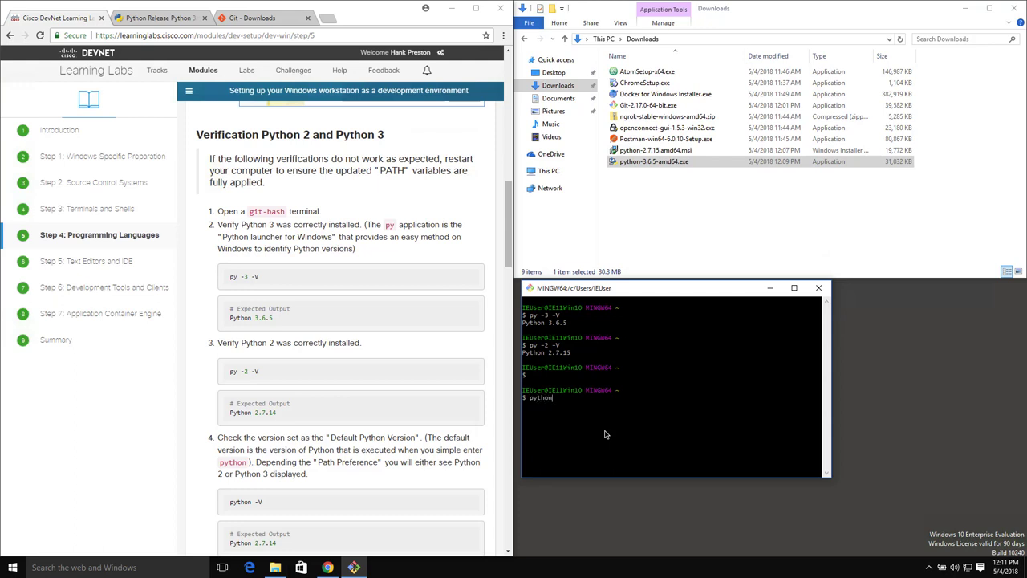
{"action": "type", "text": " -V"}
{"action": "key", "text": "Return"}
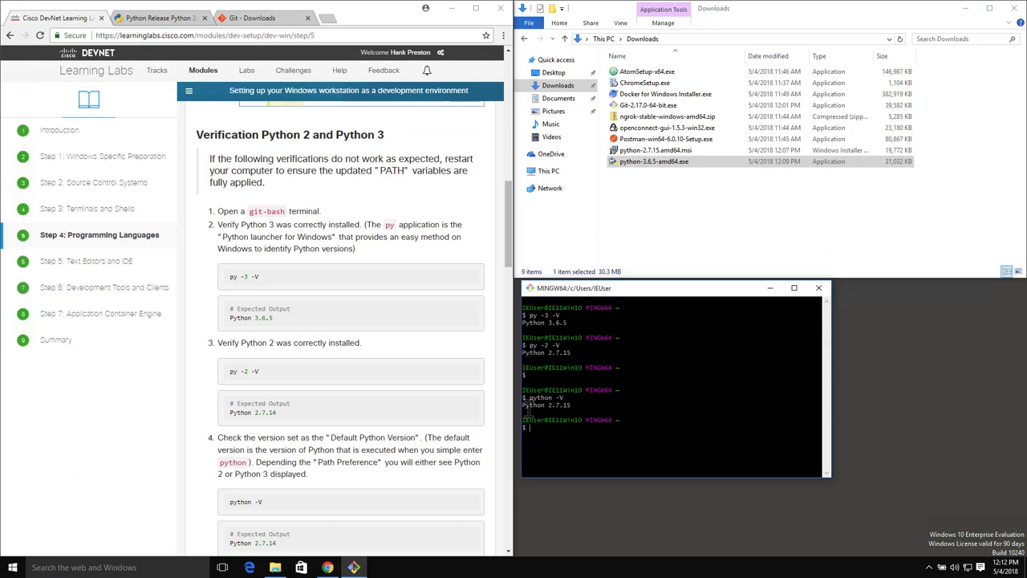
Find the lab's Final Python Setup section and create the Python 3 virtual environment with py -3 -m venv py3-venv
{"action": "left_click_drag", "start_coordinate": [506, 233], "coordinate": [499, 313]}
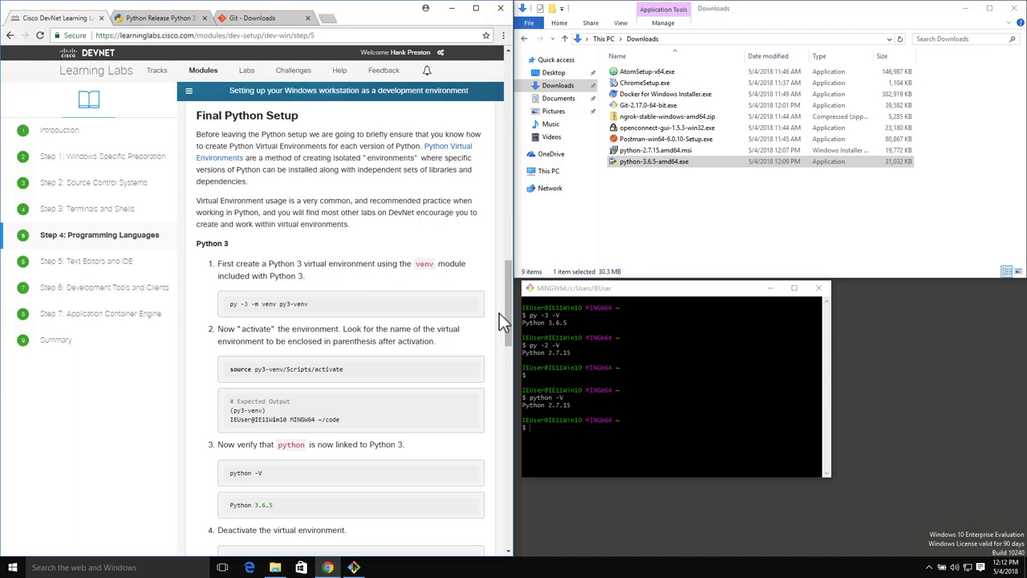
{"action": "left_click_drag", "start_coordinate": [508, 300], "coordinate": [509, 312]}
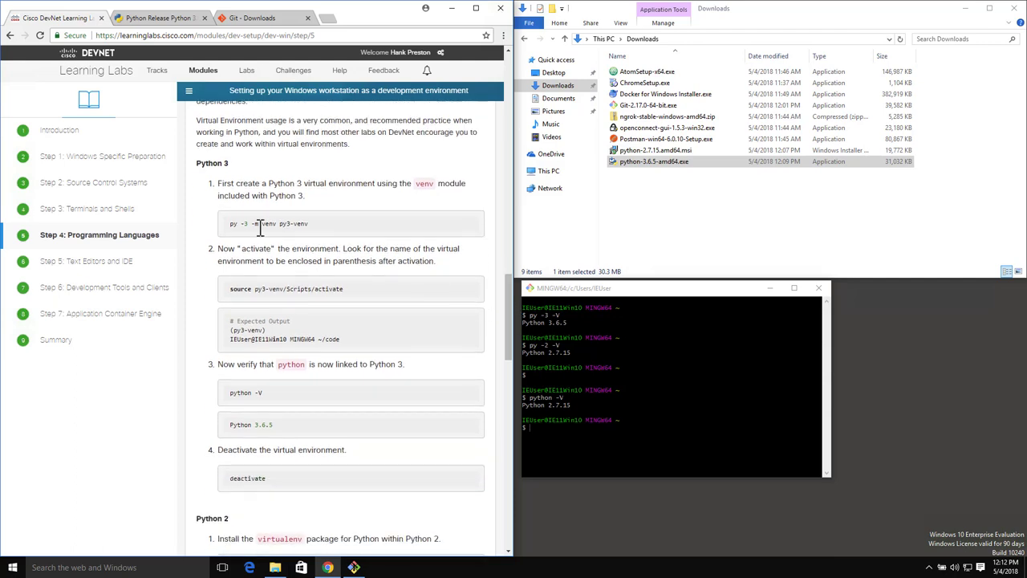
{"action": "left_click", "coordinate": [541, 433]}
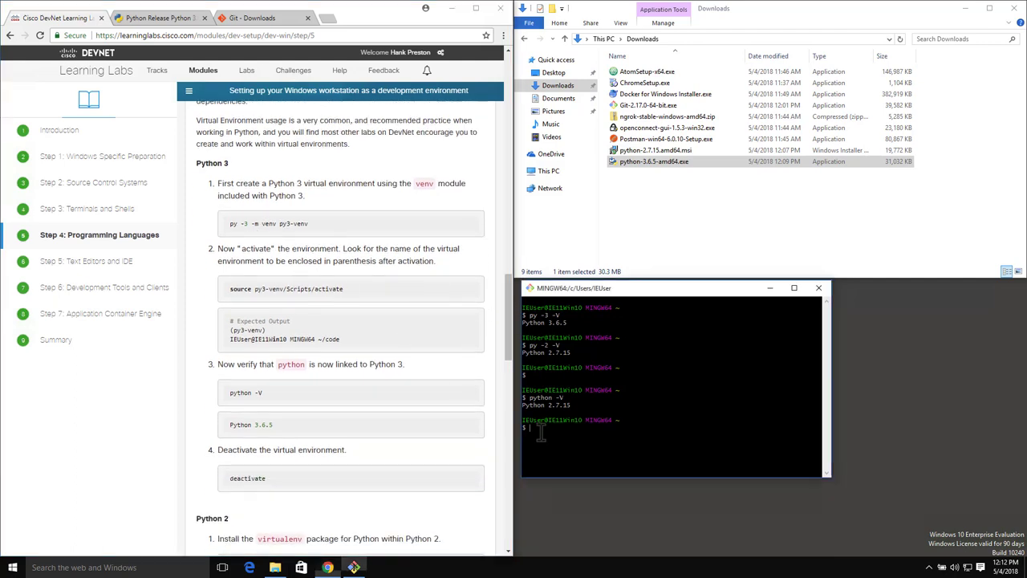
{"action": "type", "text": "py -3 -m venv py3-venv"}
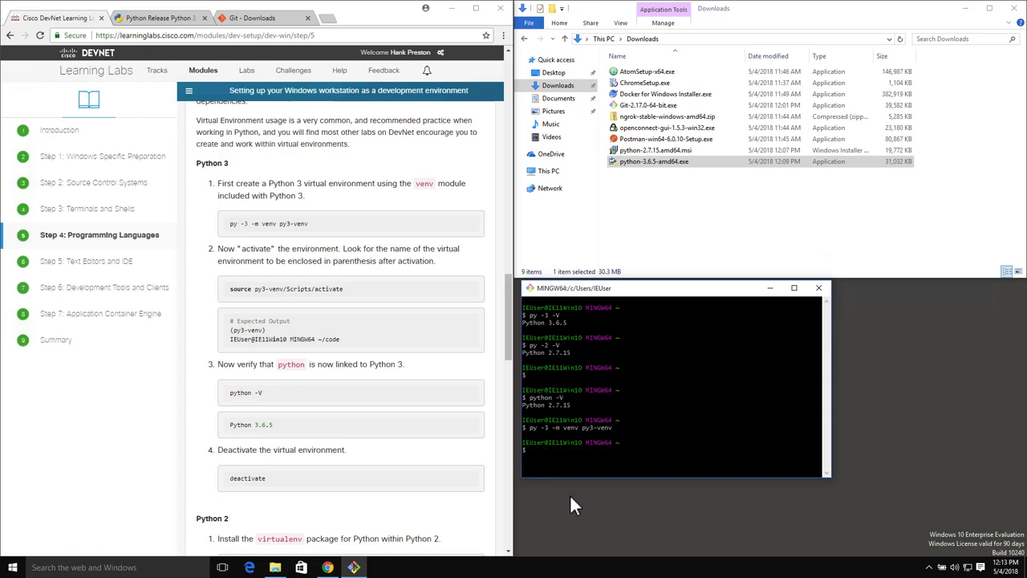
{"action": "key", "text": "Return"}
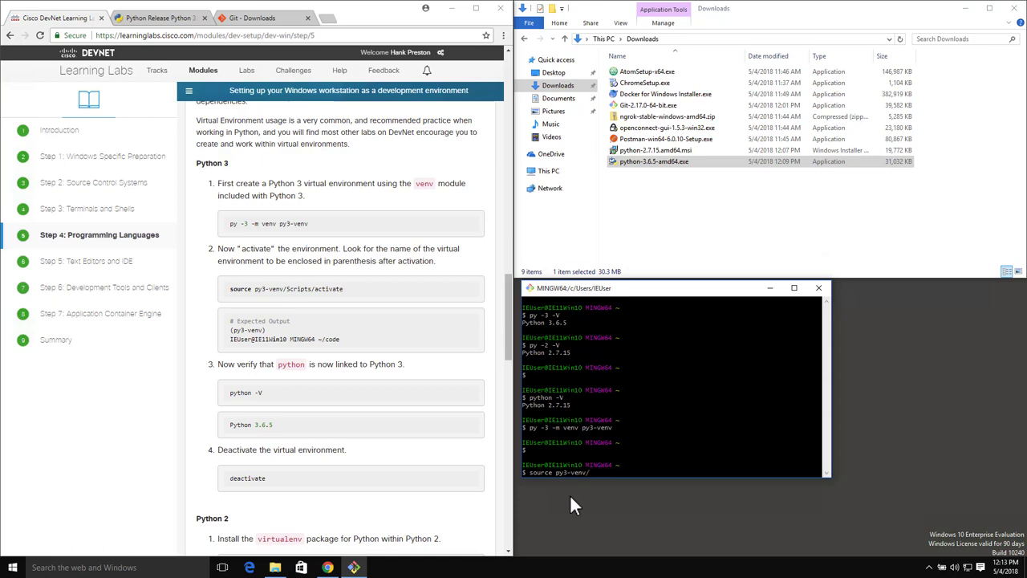
Activate the Python 3 virtual environment with source py3-venv/Scripts/activate and check the prompt for its name
{"action": "type", "text": "Scripts/activate"}
{"action": "key", "text": "Return"}
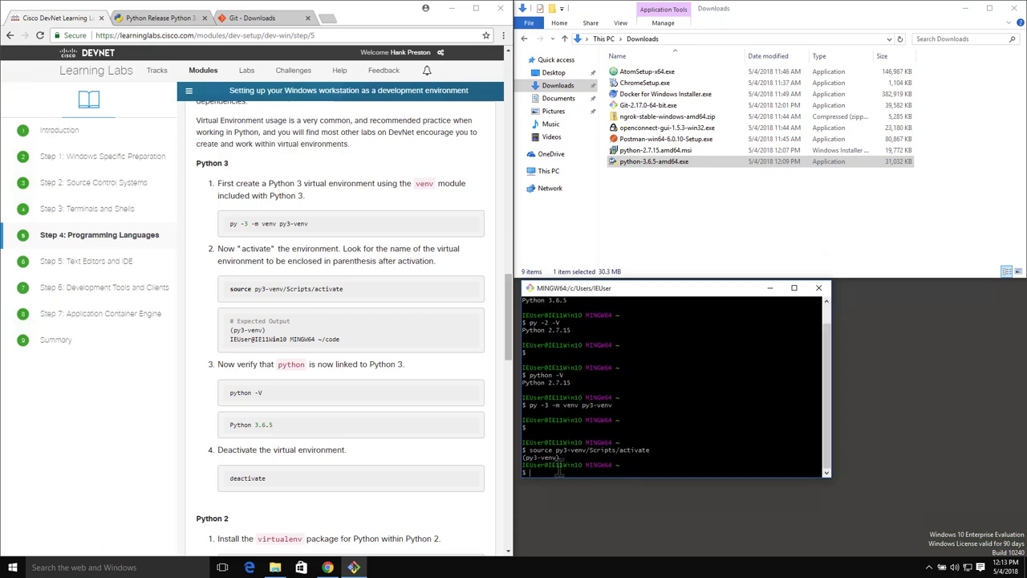
{"action": "key", "text": "Return"}
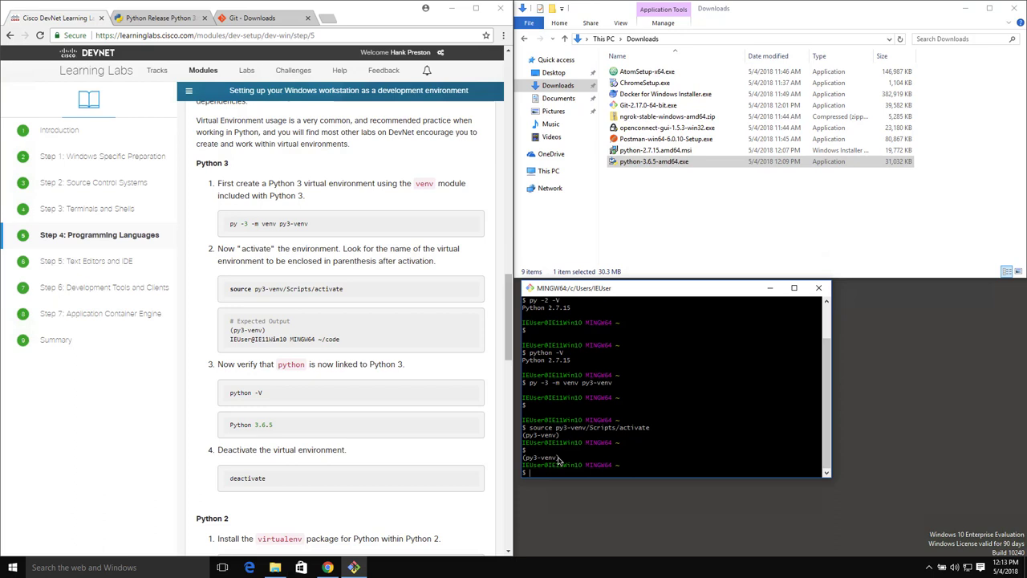
Check the Python version inside the activated py3-venv environment with python -V and compare it with the earlier default version
{"action": "triple_click", "coordinate": [558, 457]}
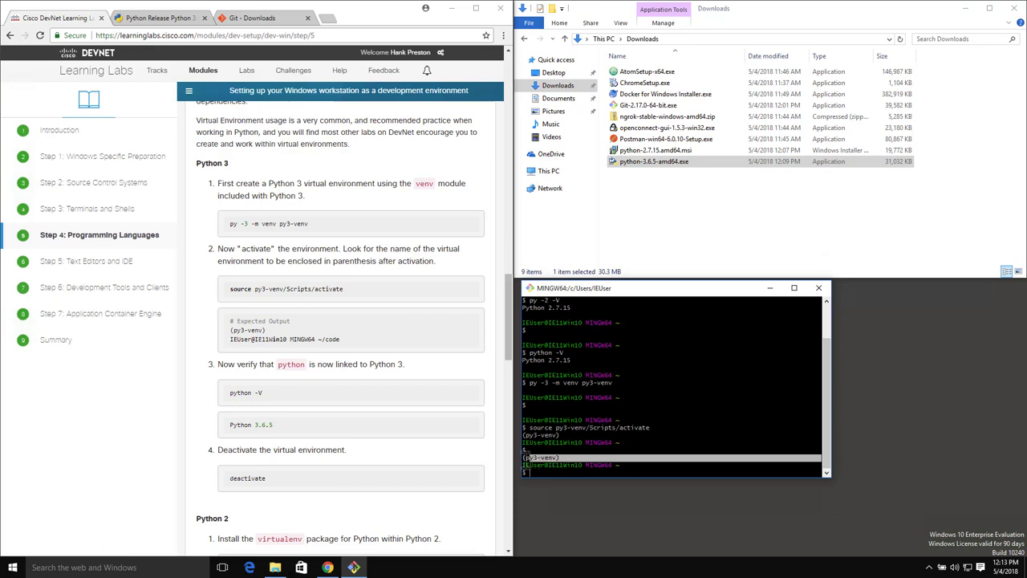
{"action": "left_click", "coordinate": [573, 473]}
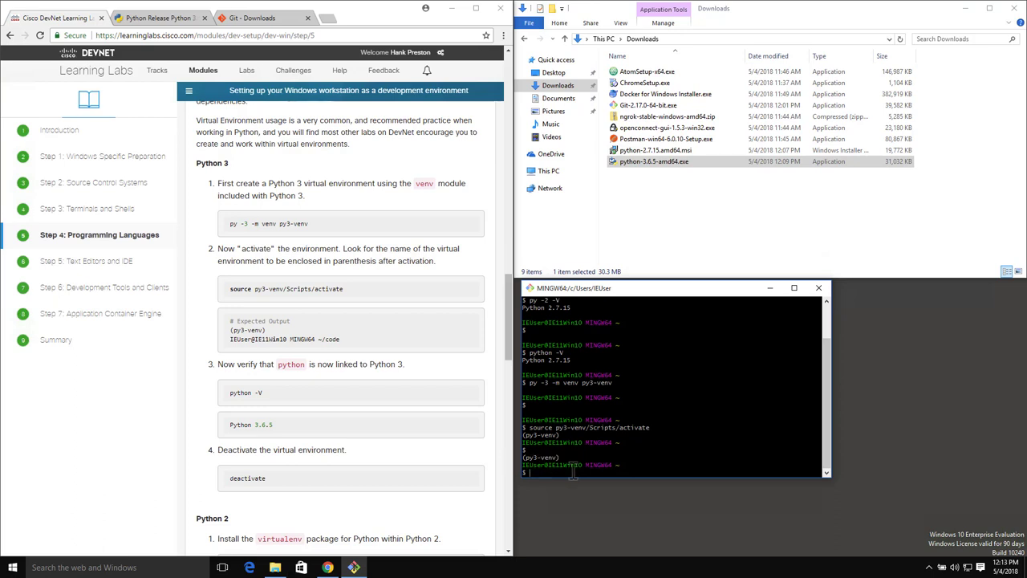
{"action": "key", "text": "Return"}
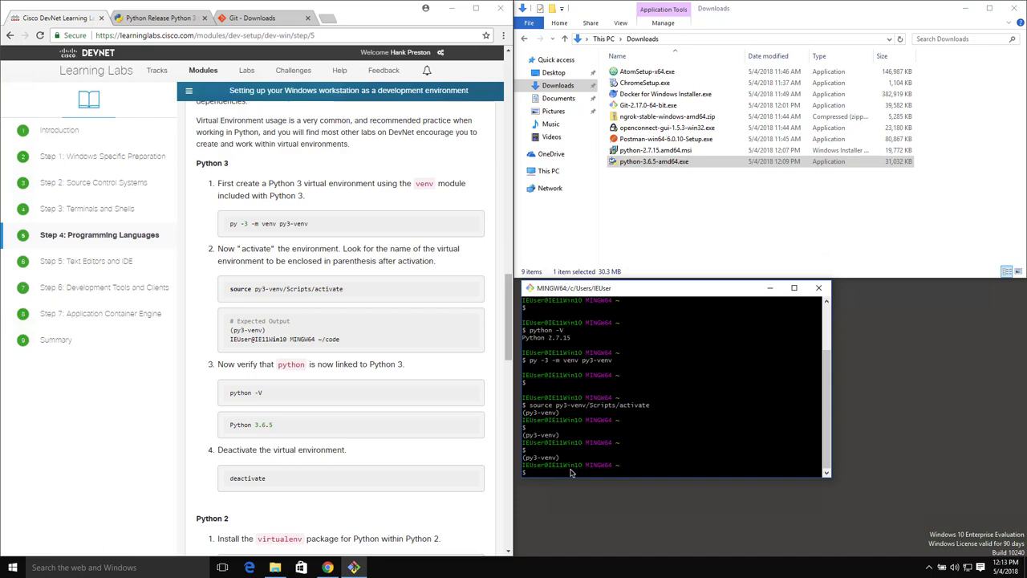
{"action": "triple_click", "coordinate": [554, 338]}
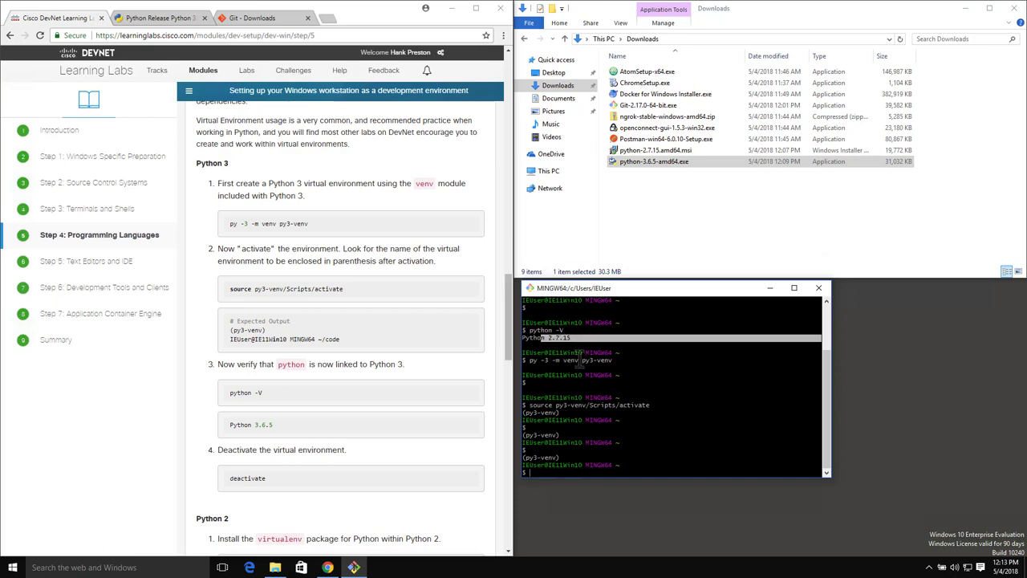
{"action": "left_click", "coordinate": [579, 359]}
{"action": "type", "text": "python -V"}
{"action": "key", "text": "Return"}
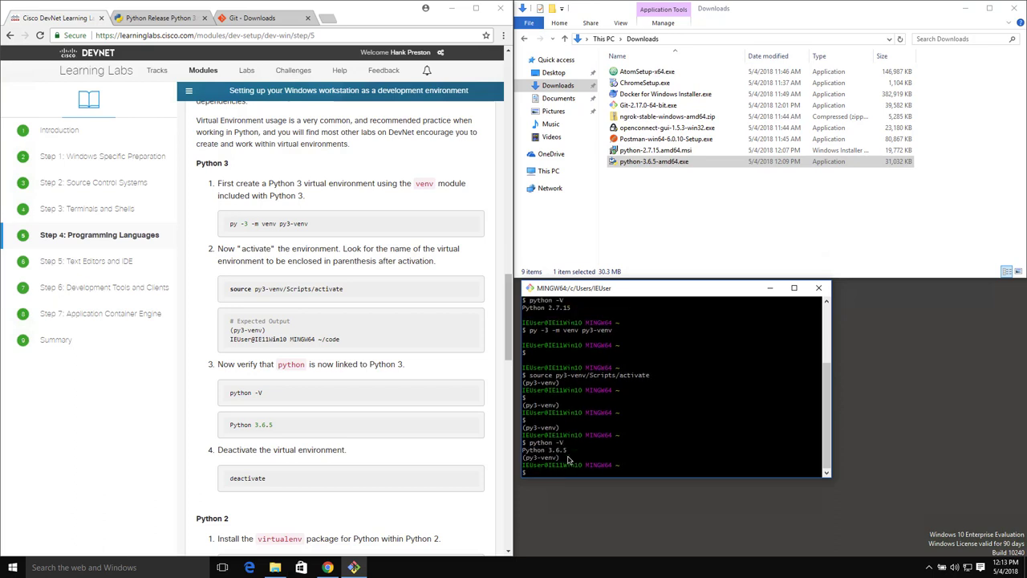
{"action": "triple_click", "coordinate": [567, 450]}
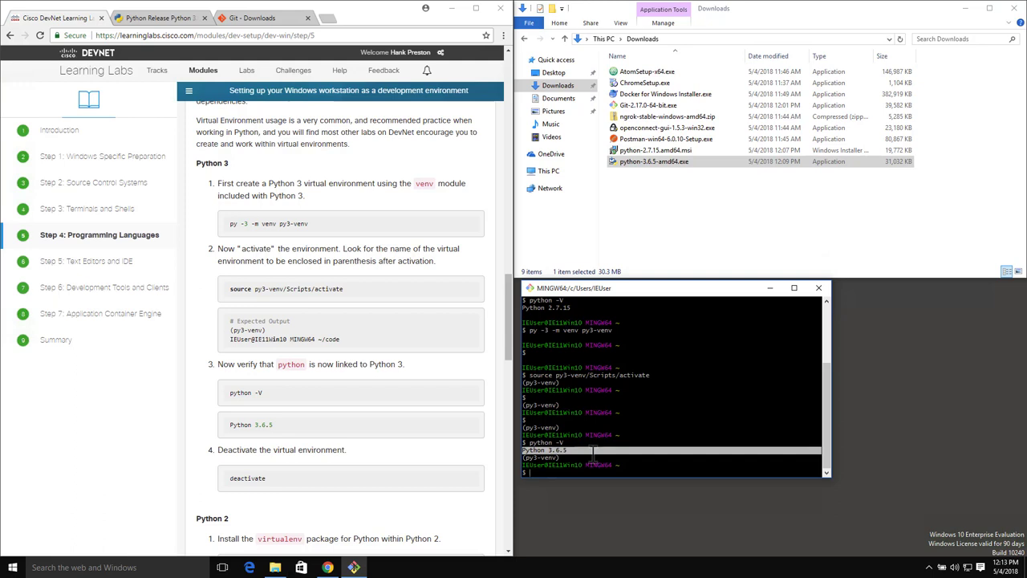
{"action": "key", "text": "Return"}
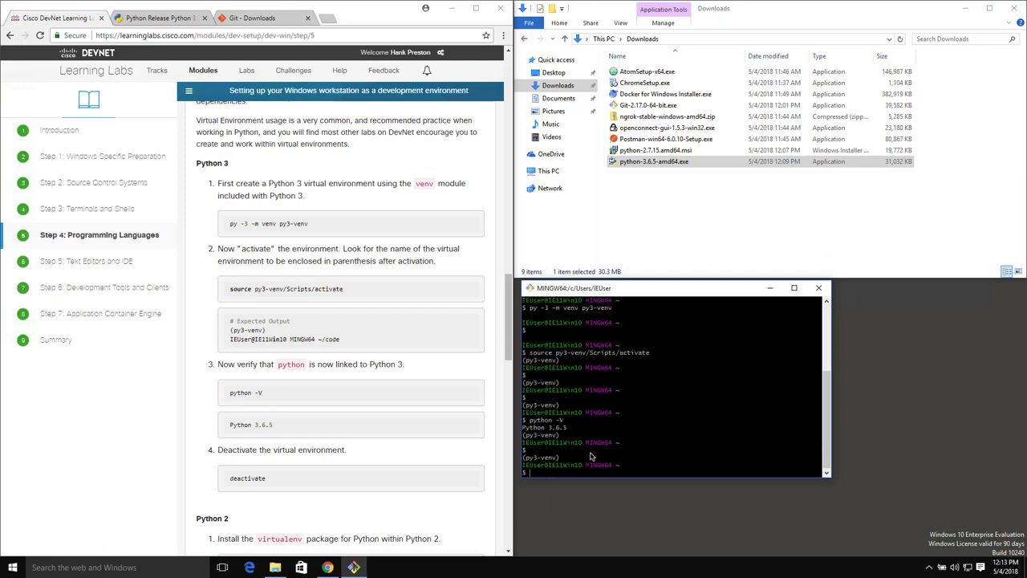
Deactivate the Python 3 virtual environment with deactivate
{"action": "type", "text": "deactivate"}
{"action": "key", "text": "Return"}
{"action": "key", "text": "Return"}
{"action": "key", "text": "Return"}
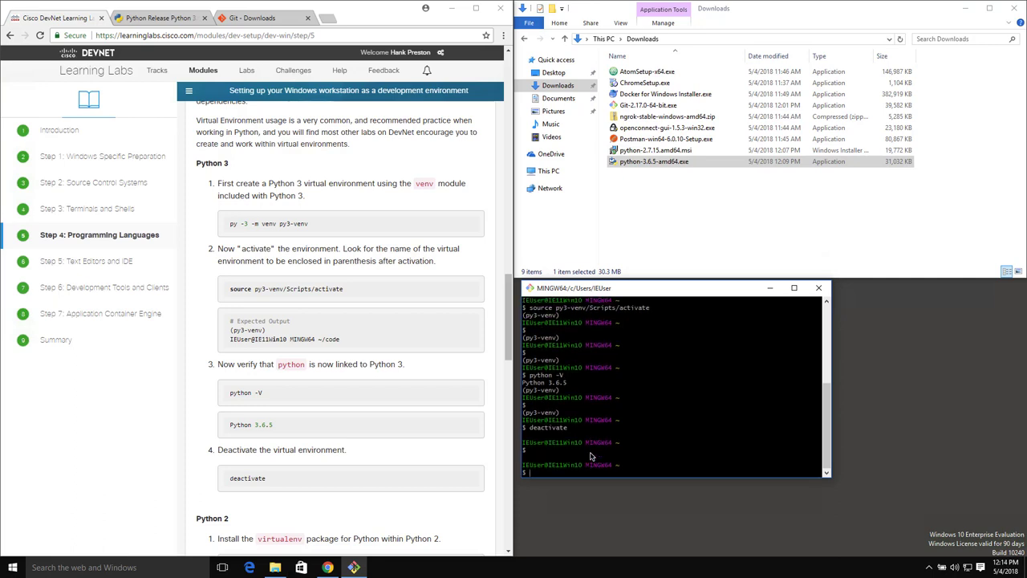
Check the Python version outside the virtual environment with python -V
{"action": "type", "text": "python -V"}
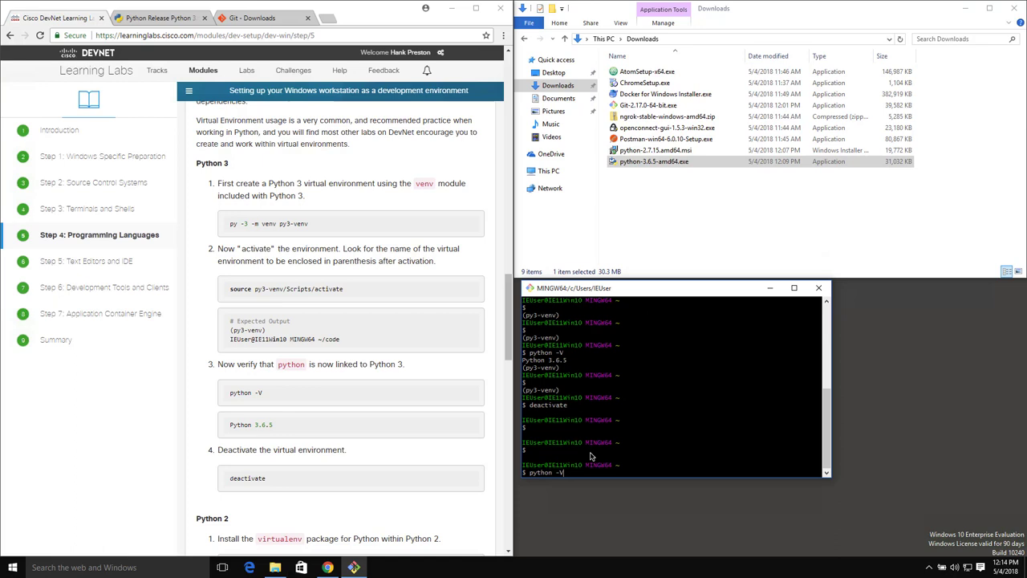
{"action": "key", "text": "Return"}
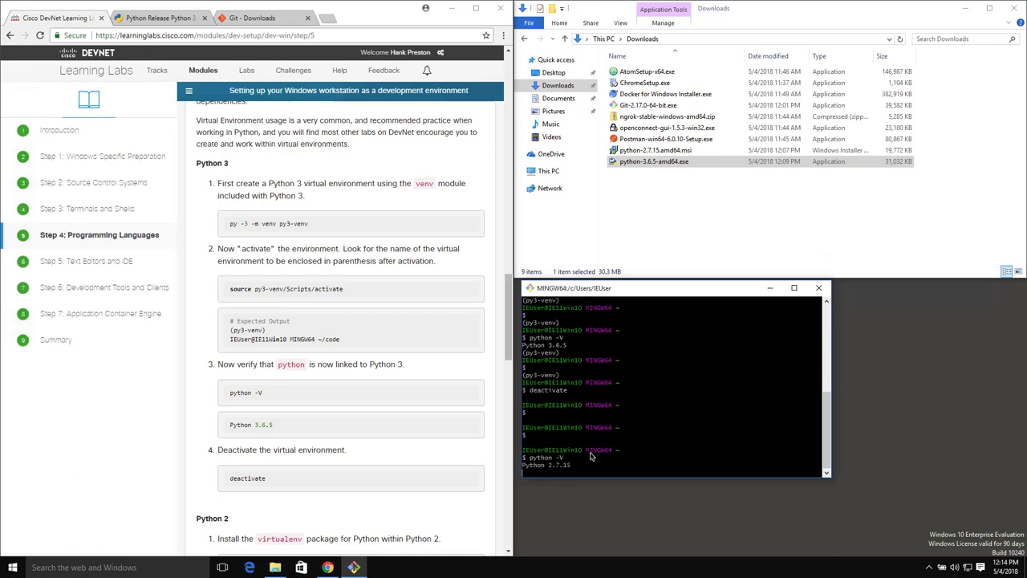
{"action": "key", "text": "Return"}
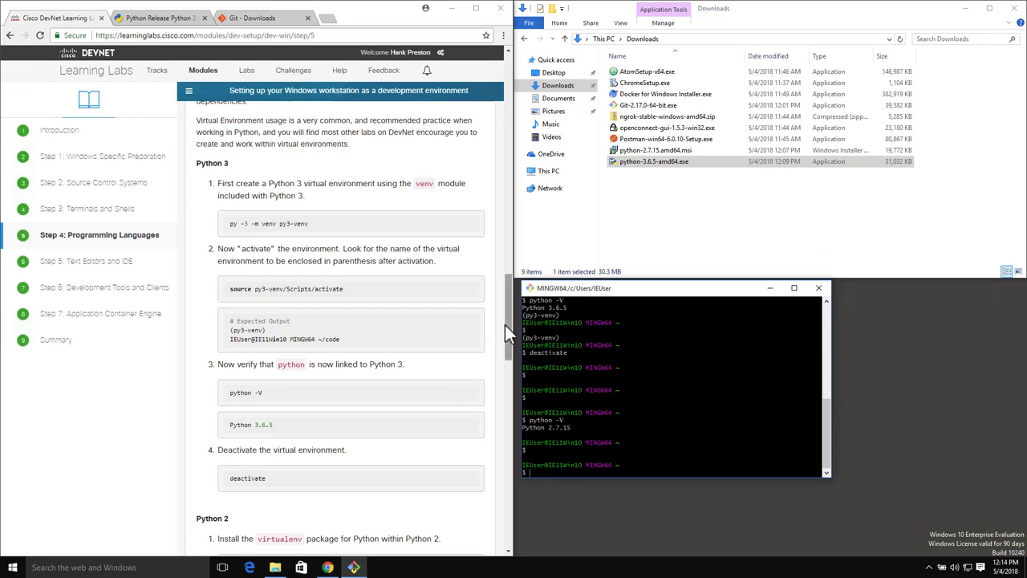
Find the lab's Python 2 instructions and install the virtualenv package in Git Bash with py -2 -m pip install virtualenv
{"action": "left_click_drag", "start_coordinate": [506, 321], "coordinate": [502, 384]}
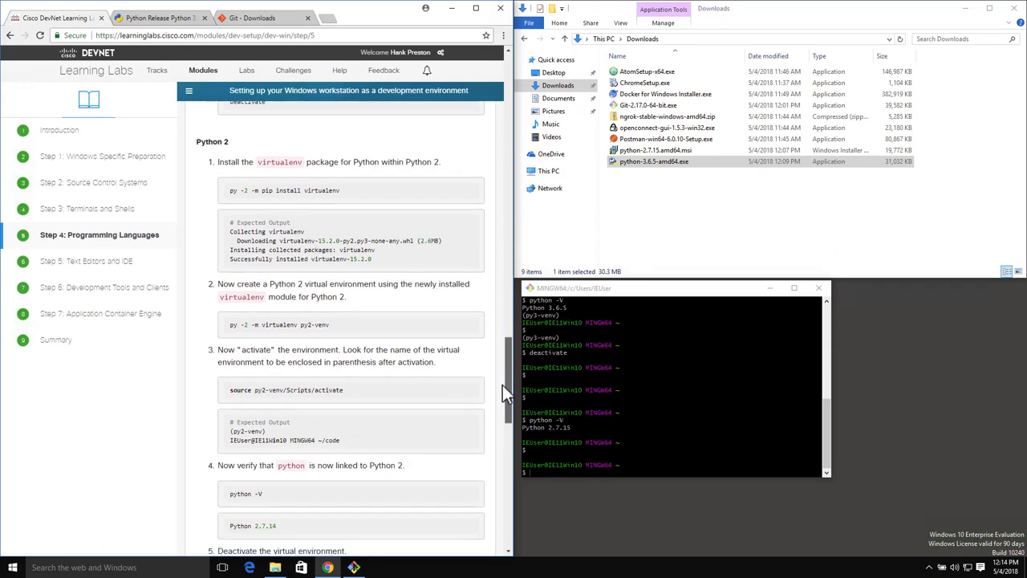
{"action": "left_click", "coordinate": [587, 475]}
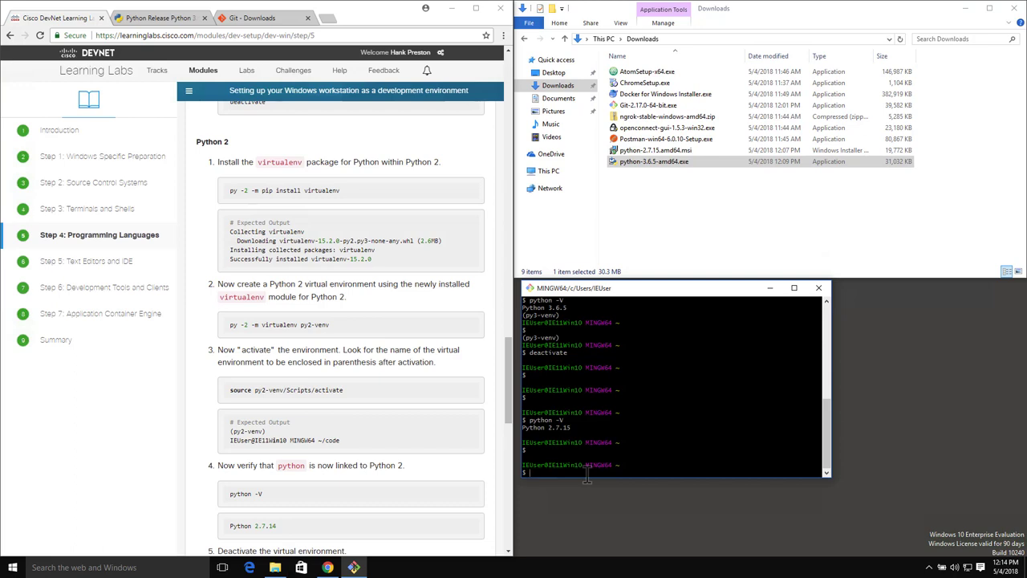
{"action": "type", "text": "py -2 -m pip install virtualenv"}
{"action": "key", "text": "Return"}
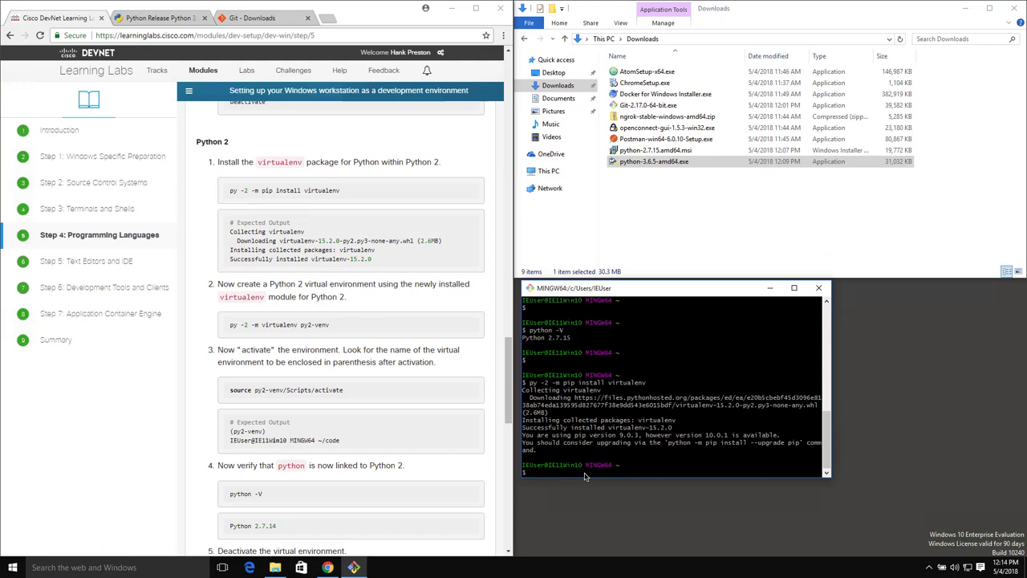
{"action": "key", "text": "Return"}
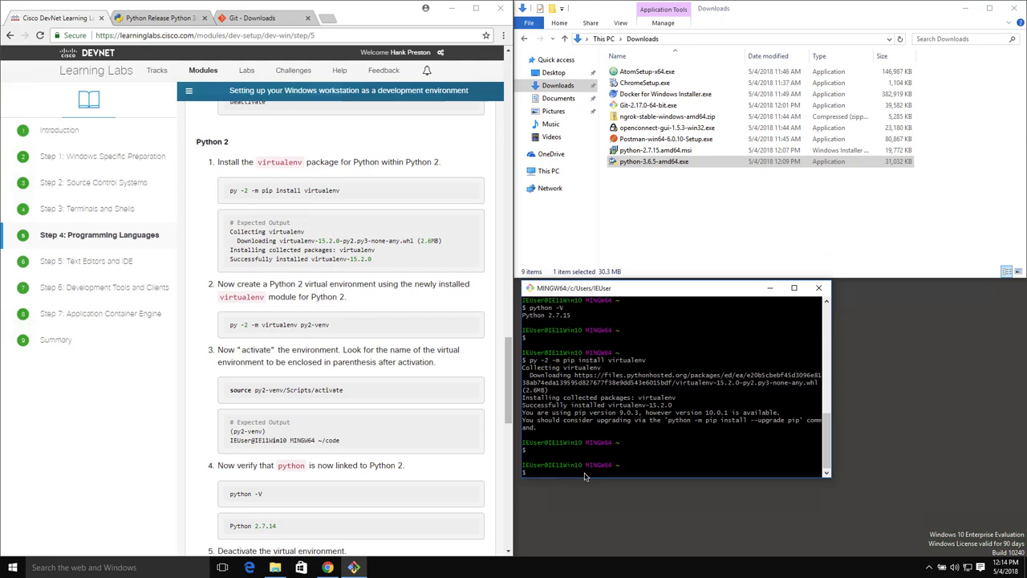
Create the Python 2 virtual environment with py -2 -m virtualenv py2-venv
{"action": "type", "text": "py -2 -m virtualenv py2-venv"}
{"action": "key", "text": "Return"}
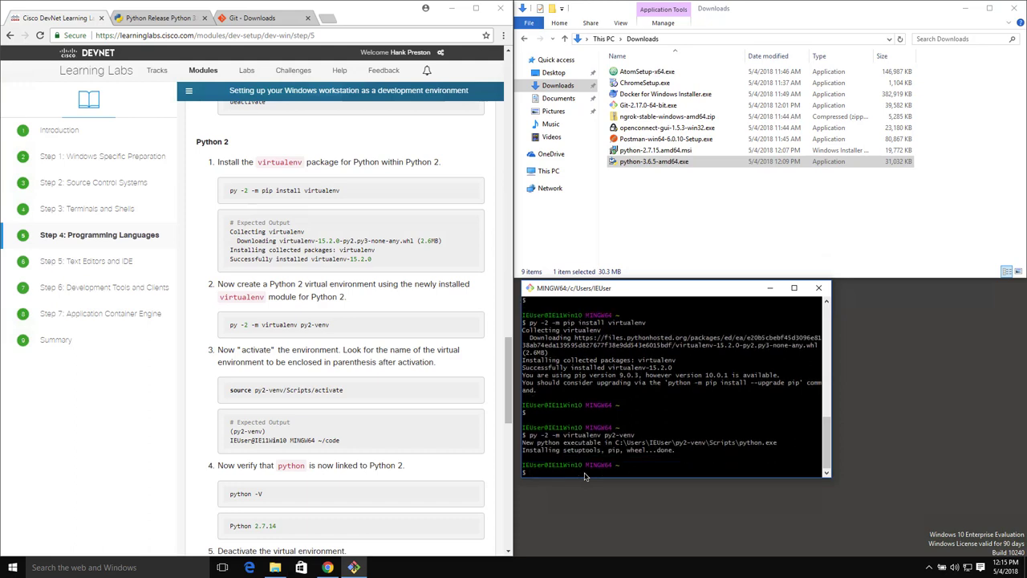
{"action": "key", "text": "Return"}
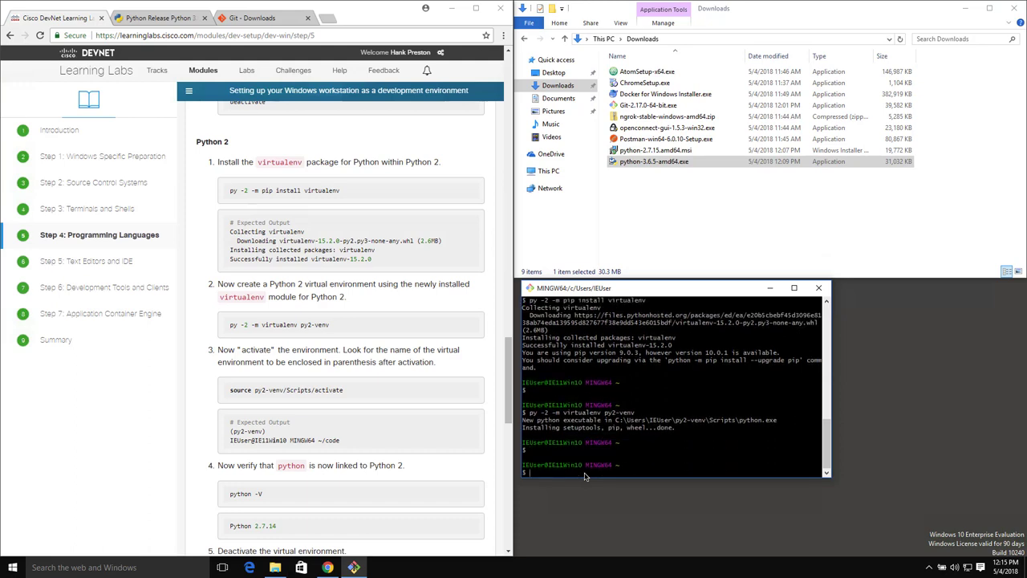
Activate the Python 2 virtual environment with source py2-venv/Scripts/activate and check the prompt for its name
{"action": "type", "text": "soruce"}
{"action": "key", "text": "BackSpace"}
{"action": "key", "text": "BackSpace"}
{"action": "key", "text": "BackSpace"}
{"action": "key", "text": "BackSpace"}
{"action": "type", "text": "ource py2-venv/Scripts/activate"}
{"action": "left_click", "coordinate": [314, 390]}
{"action": "triple_click", "coordinate": [314, 389]}
{"action": "left_click", "coordinate": [650, 468]}
{"action": "key", "text": "Return"}
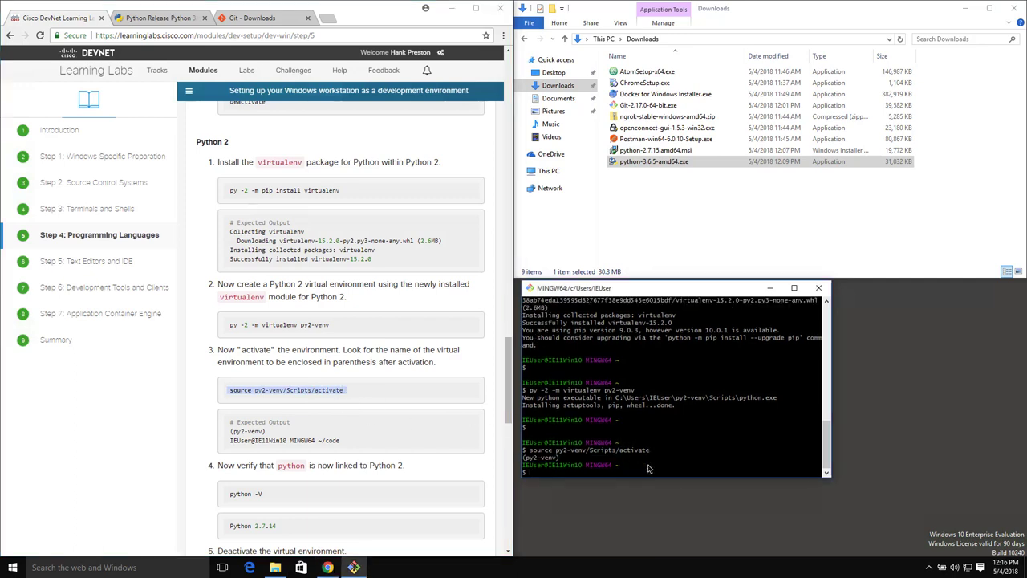
{"action": "key", "text": "Return"}
{"action": "left_click_drag", "start_coordinate": [562, 458], "coordinate": [522, 458]}
{"action": "left_click", "coordinate": [577, 458]}
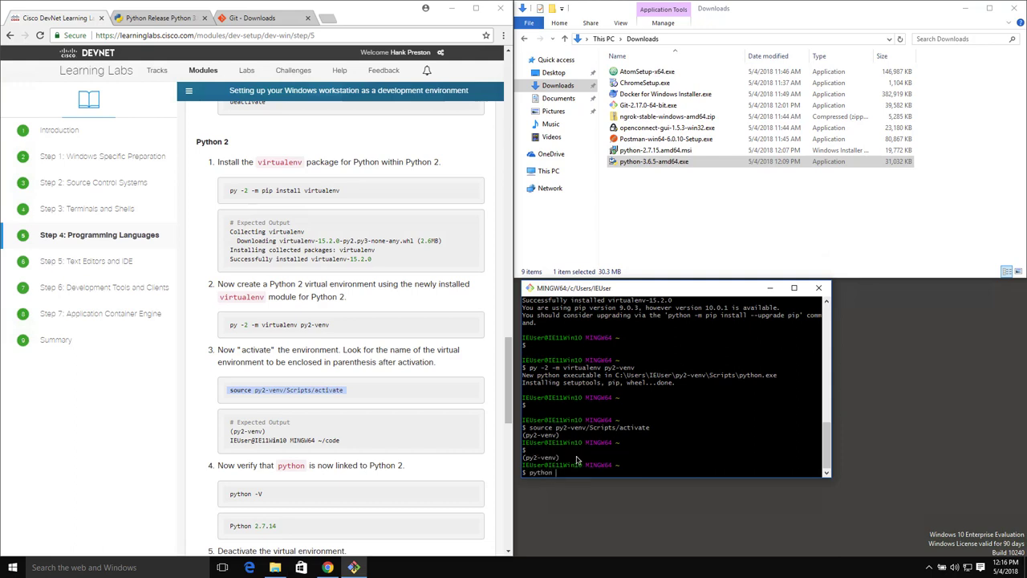
Check the Python version inside the activated py2-venv environment with python -V
{"action": "key", "text": "Return"}
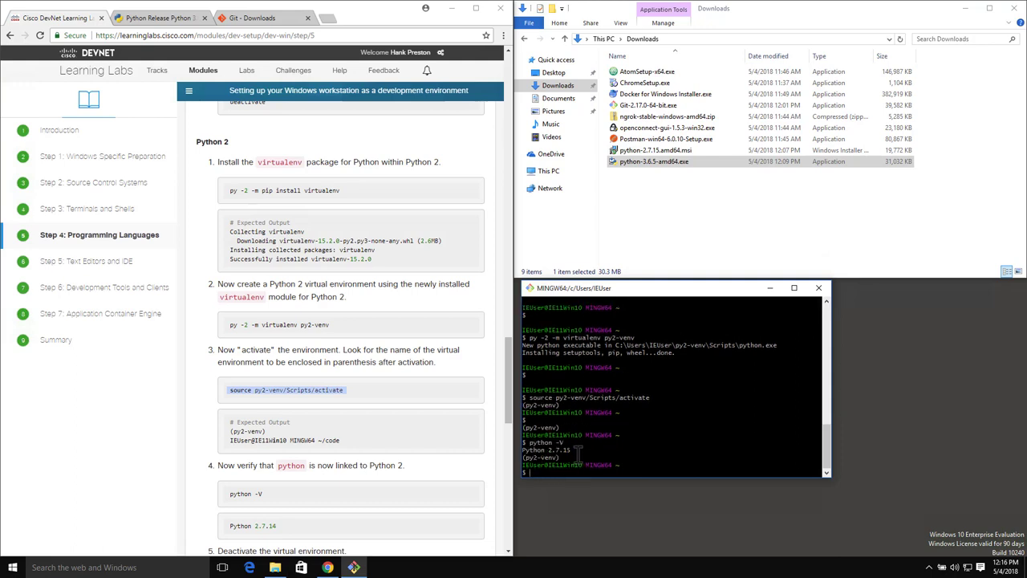
{"action": "left_click_drag", "start_coordinate": [578, 450], "coordinate": [523, 451]}
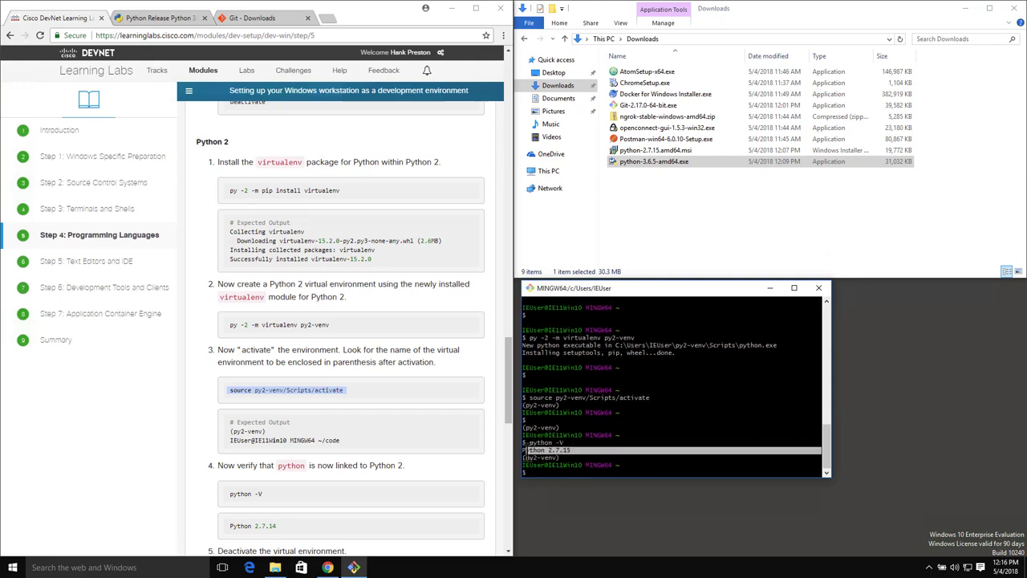
{"action": "left_click", "coordinate": [574, 454]}
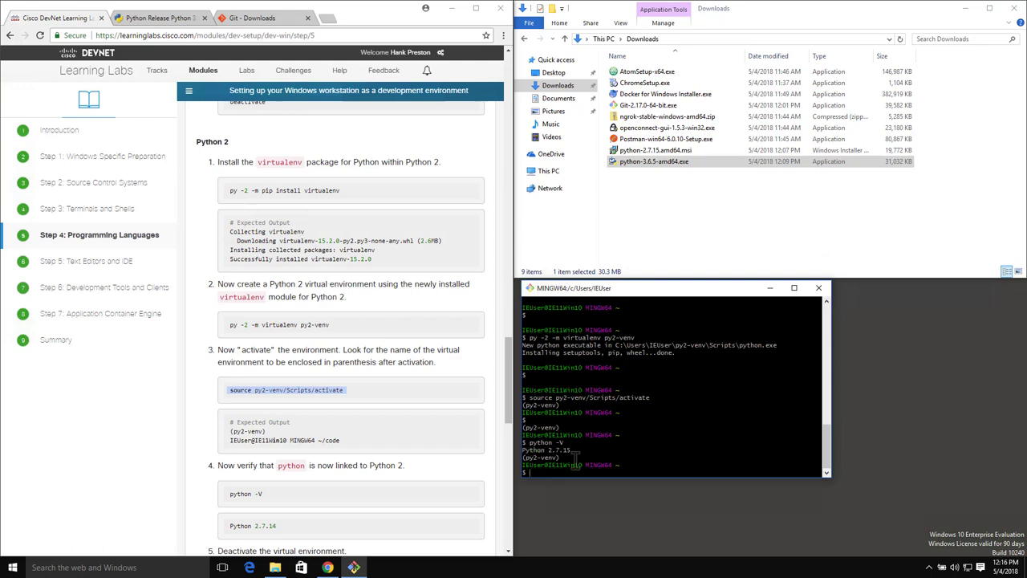
Find the lab's last Python 2 instruction and deactivate the Python 2 virtual environment with deactivate
{"action": "left_click_drag", "start_coordinate": [508, 366], "coordinate": [507, 378]}
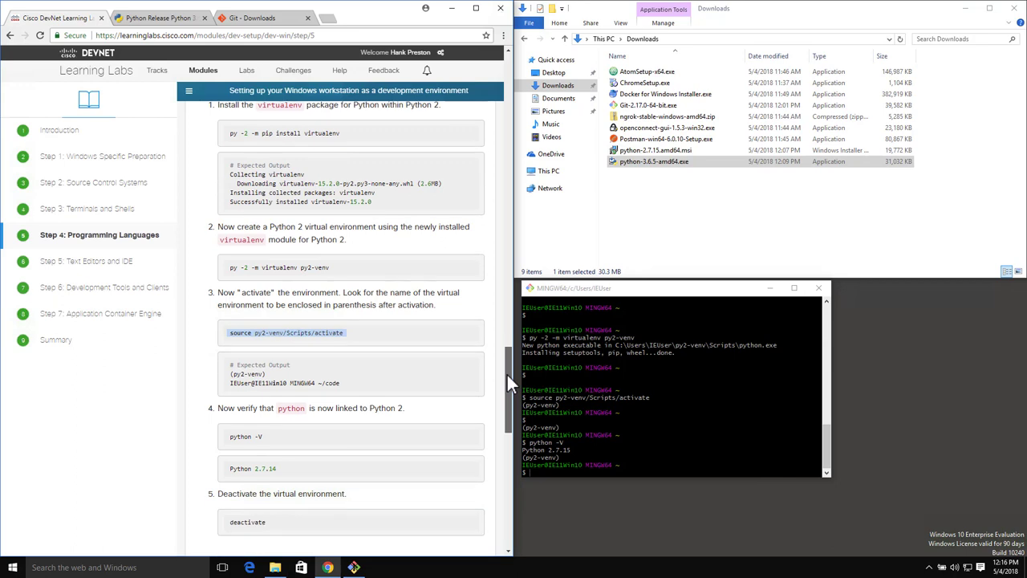
{"action": "left_click", "coordinate": [606, 418]}
{"action": "type", "text": "d"}
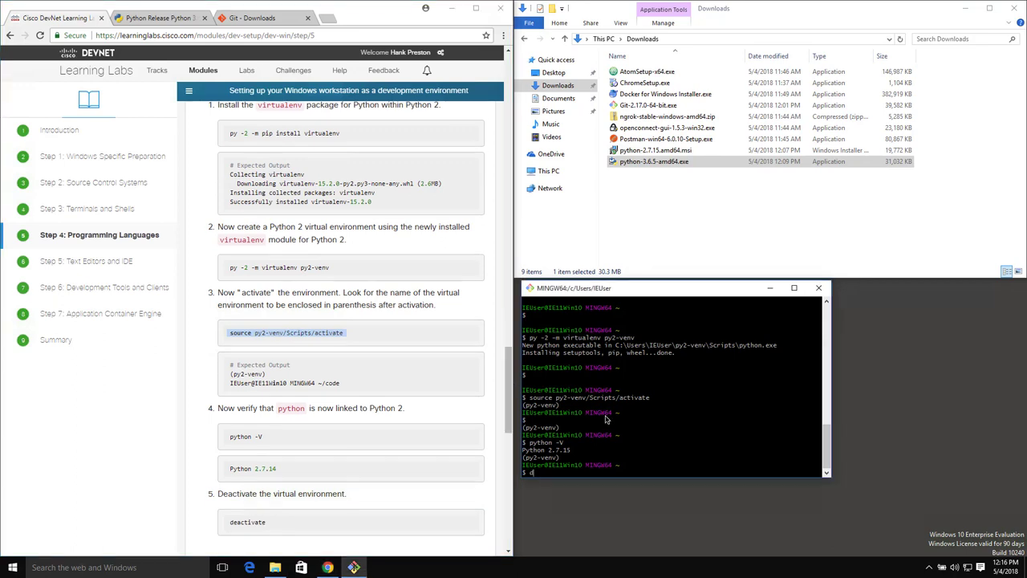
{"action": "type", "text": "eactivate"}
{"action": "key", "text": "Return"}
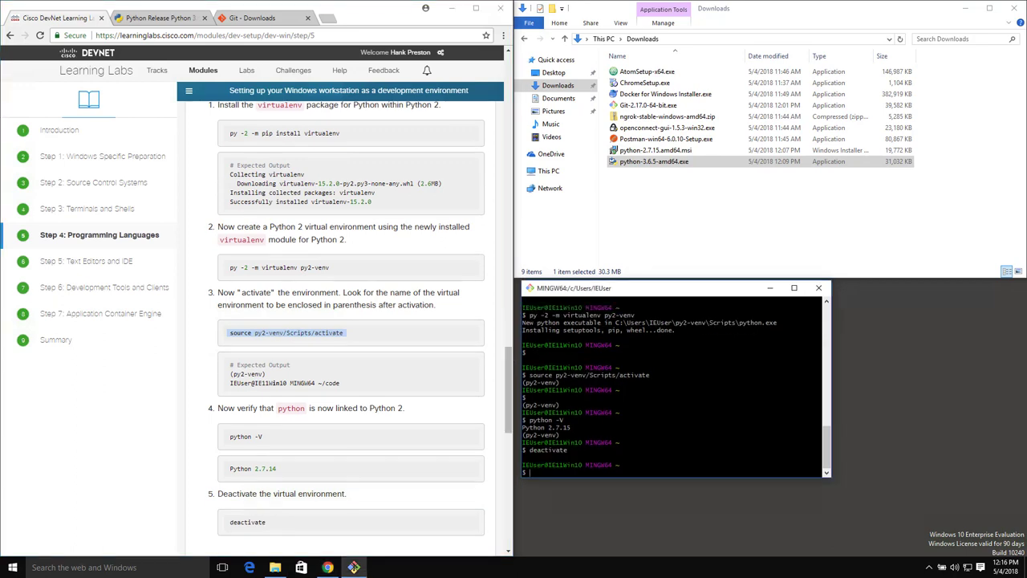
View the Node.js download page linked in the lab's Node section and locate node-v8.11.1-x64.msi in the Downloads folder
{"action": "scroll", "coordinate": [287, 350], "scroll_direction": "up", "scroll_amount": 1}
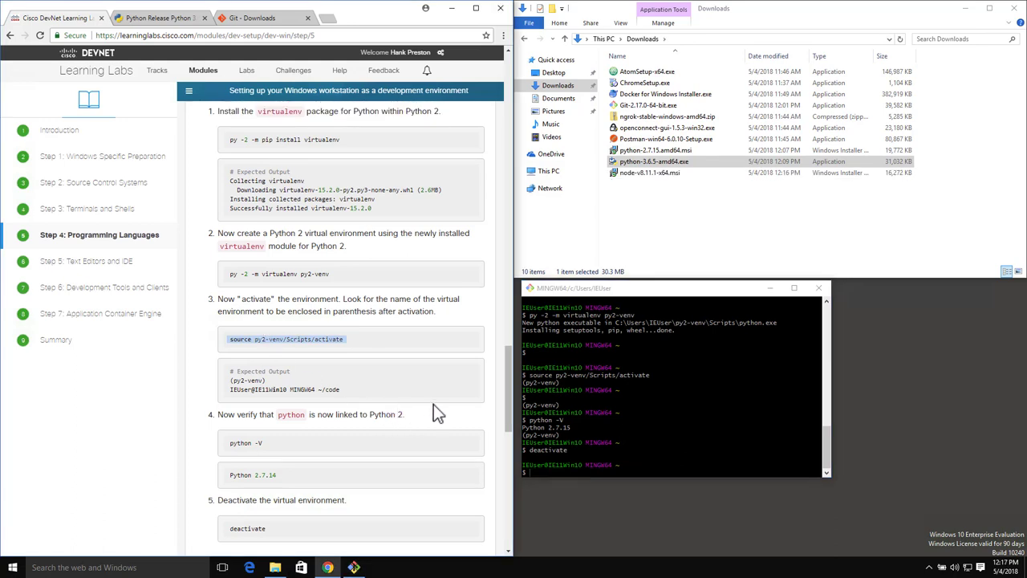
{"action": "left_click_drag", "start_coordinate": [507, 372], "coordinate": [504, 443]}
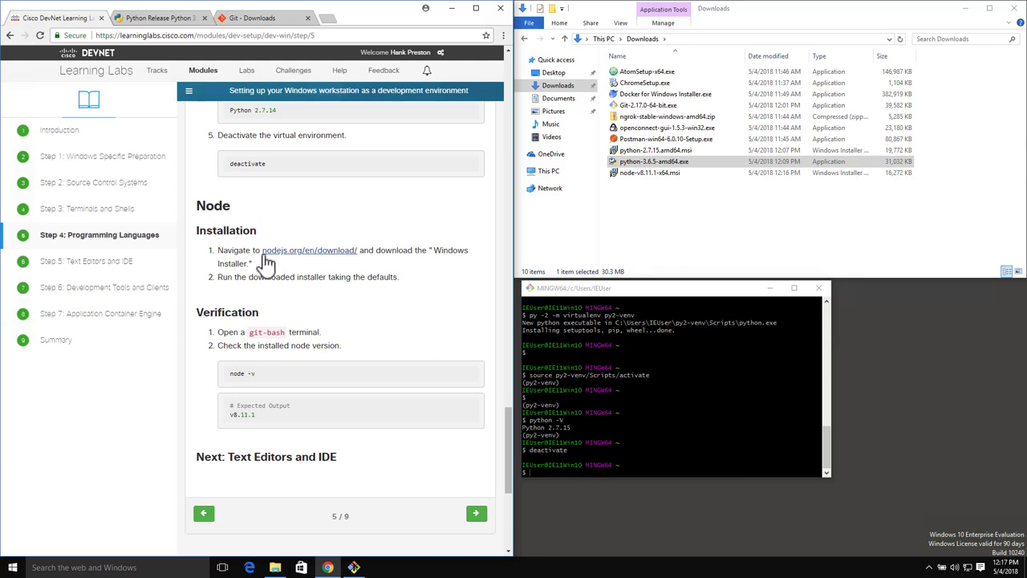
{"action": "left_click", "coordinate": [280, 258]}
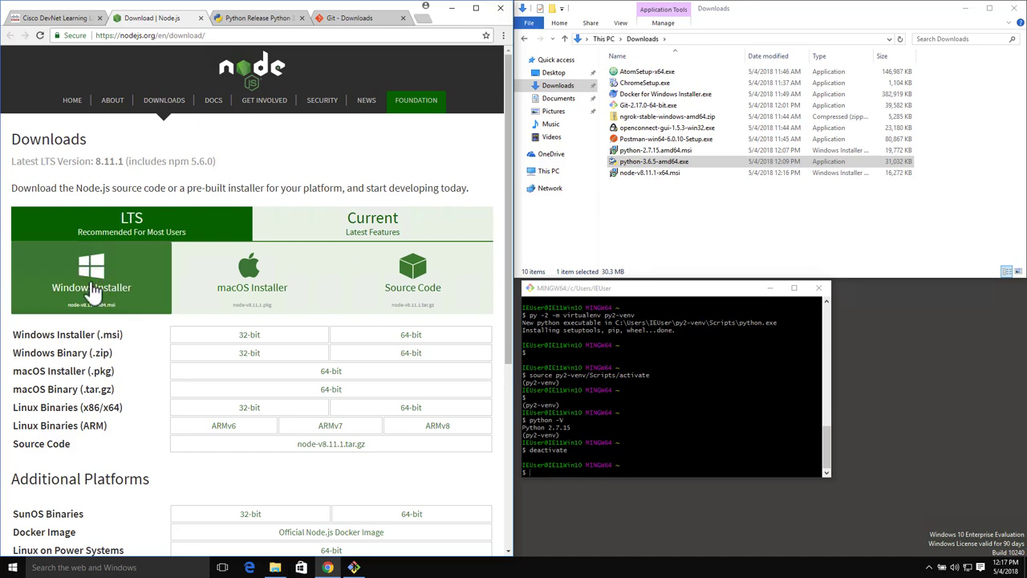
{"action": "left_click", "coordinate": [642, 174]}
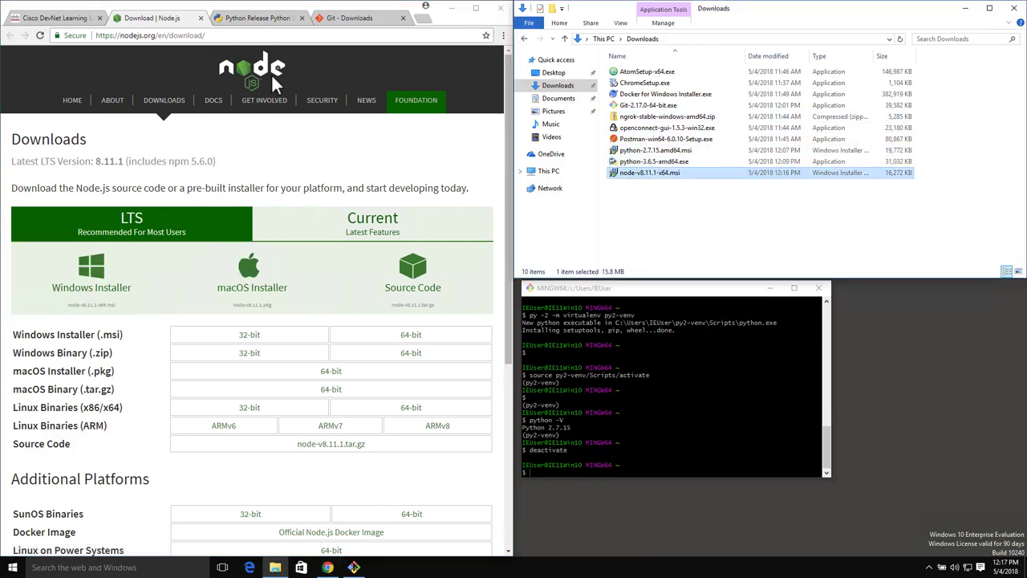
{"action": "left_click", "coordinate": [76, 23]}
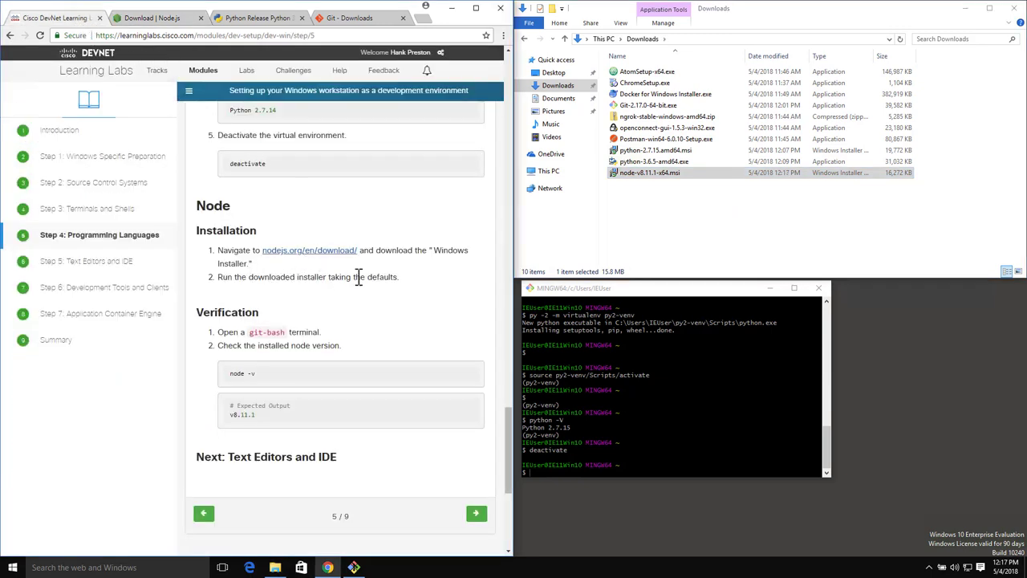
Install Node.js from node-v8.11.1-x64.msi with the default options, accepting the license agreement and allowing the installation
{"action": "left_click", "coordinate": [624, 175]}
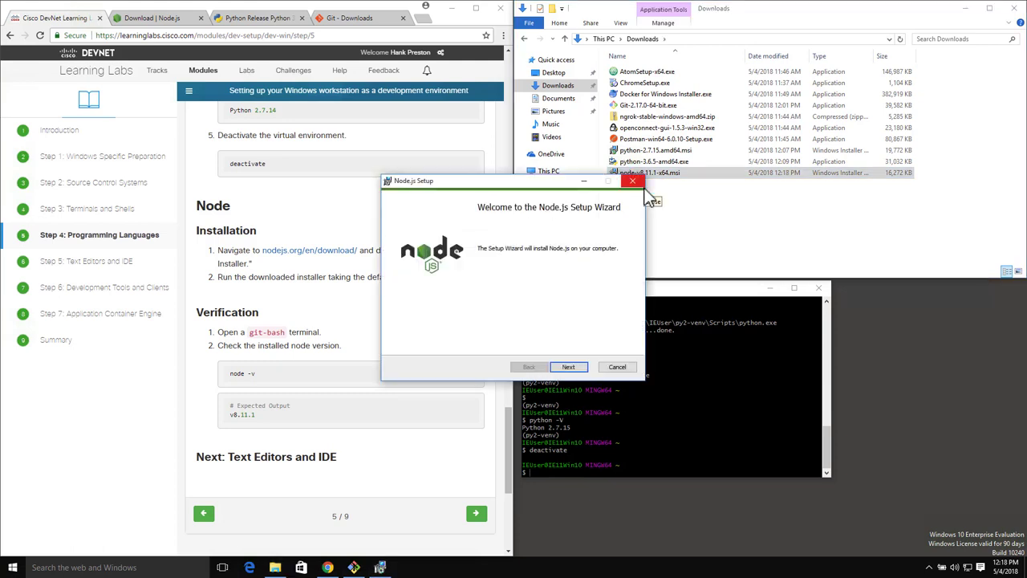
{"action": "left_click", "coordinate": [579, 367]}
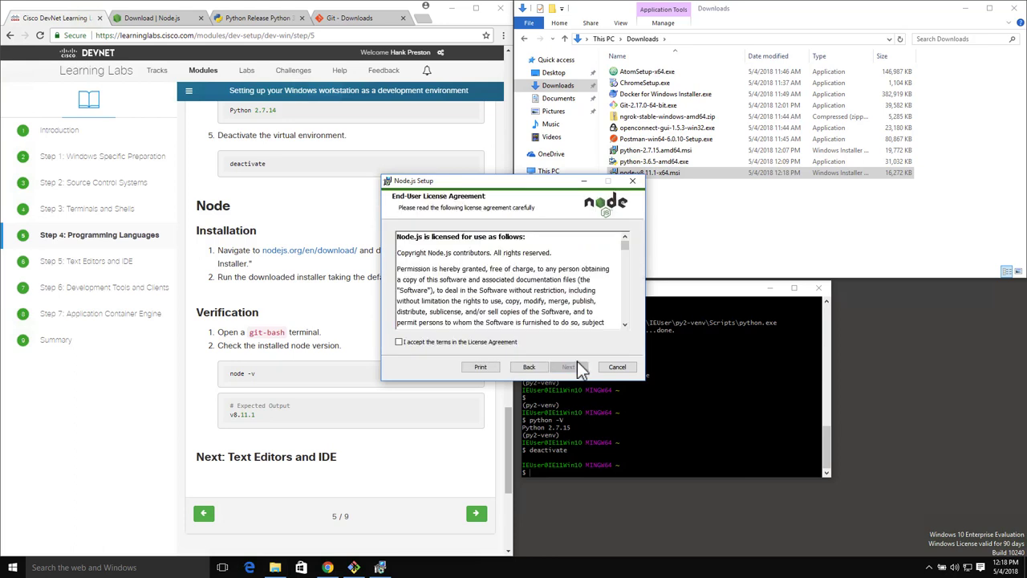
{"action": "left_click", "coordinate": [507, 343]}
{"action": "left_click", "coordinate": [571, 367]}
{"action": "left_click", "coordinate": [569, 369]}
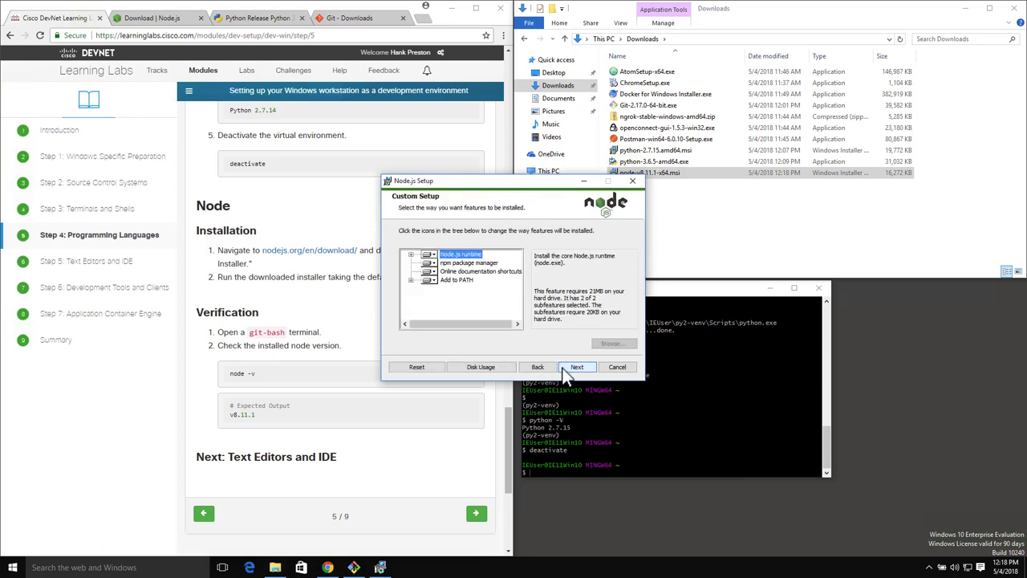
{"action": "left_click", "coordinate": [569, 373]}
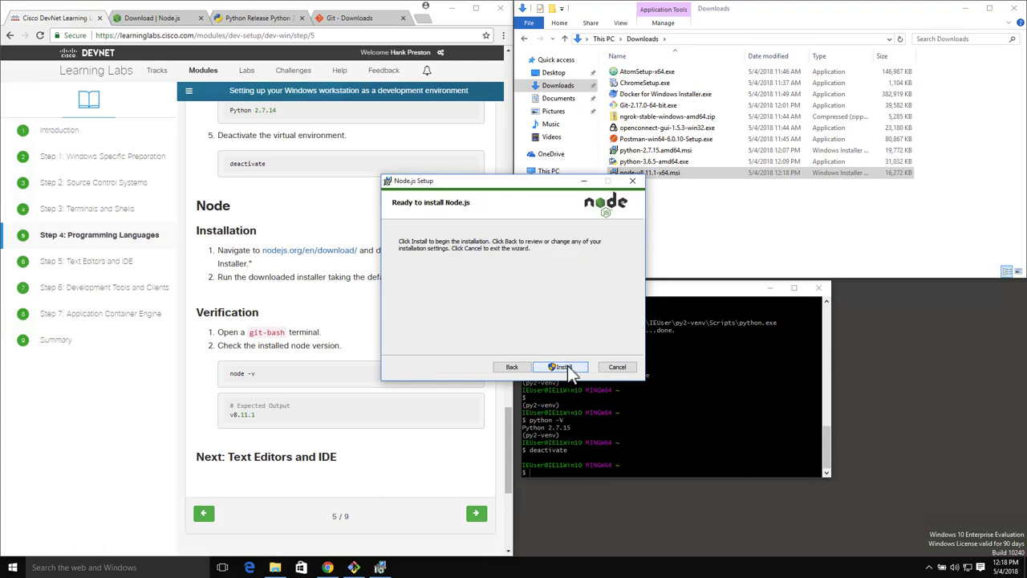
{"action": "left_click", "coordinate": [566, 368]}
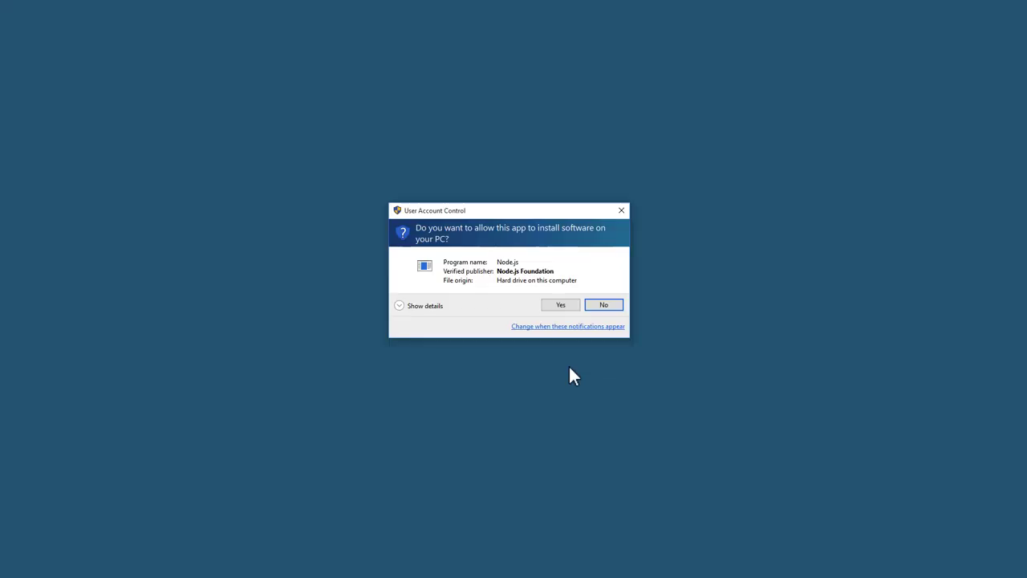
{"action": "left_click", "coordinate": [562, 304]}
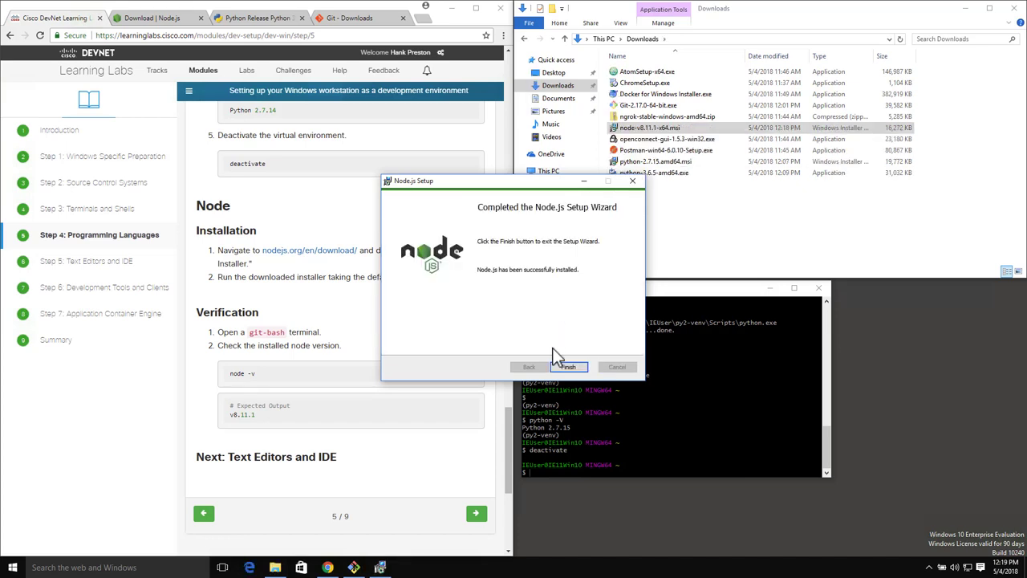
{"action": "left_click", "coordinate": [569, 365]}
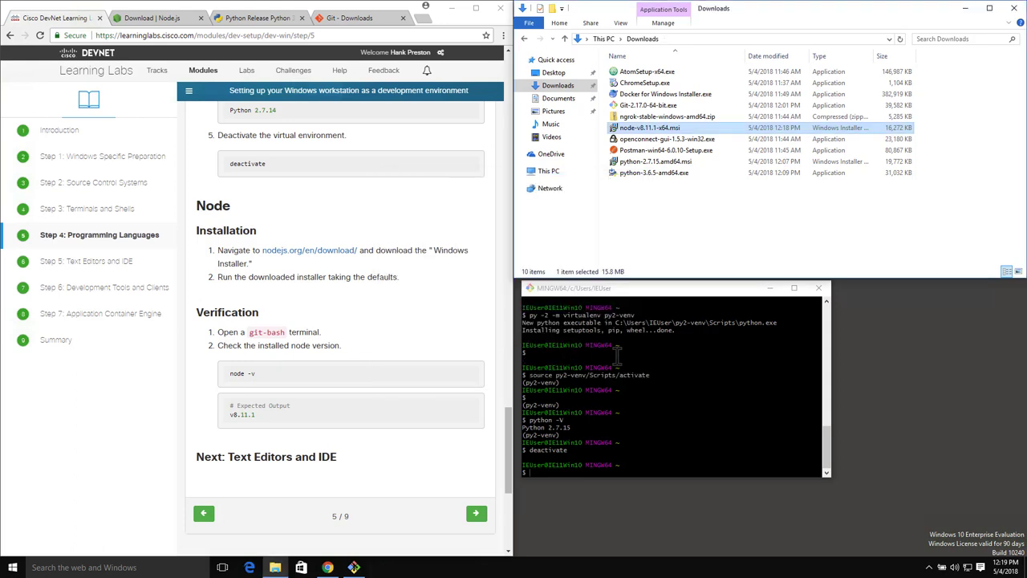
Replace the old Git Bash terminal with a newly opened one and check the installed Node version with node -v
{"action": "left_click", "coordinate": [719, 291]}
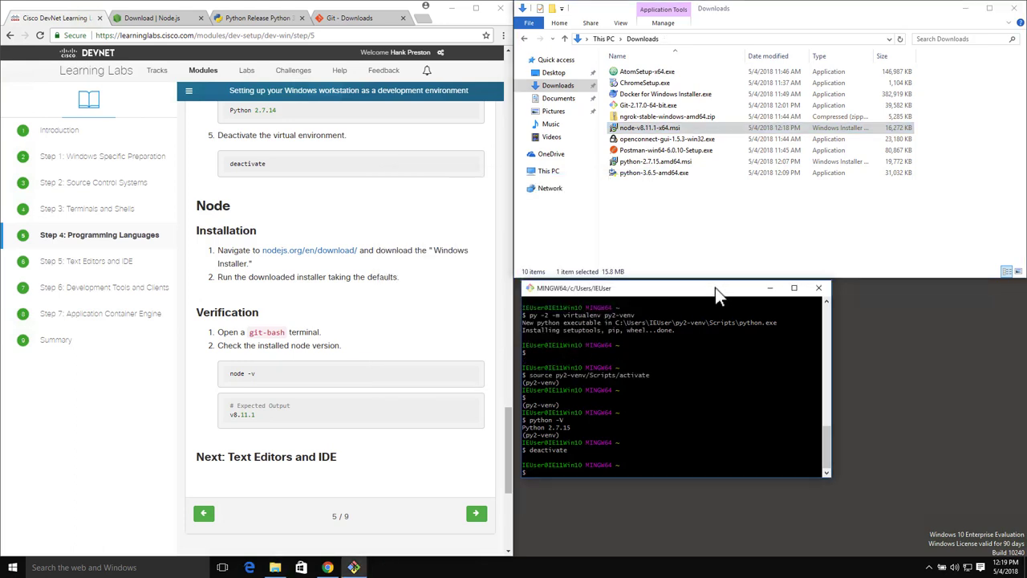
{"action": "left_click", "coordinate": [818, 288]}
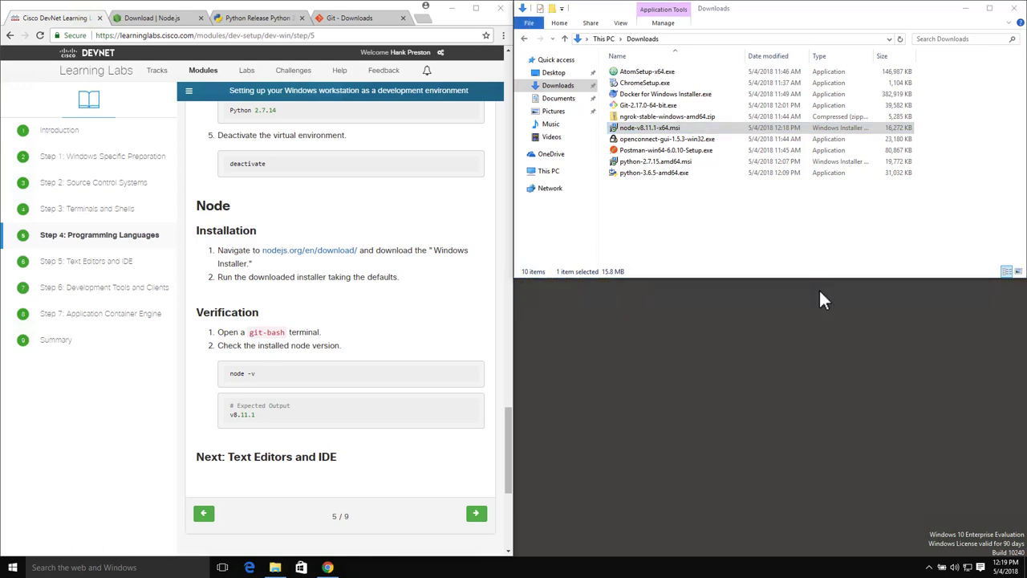
{"action": "key", "text": "super"}
{"action": "type", "text": "git"}
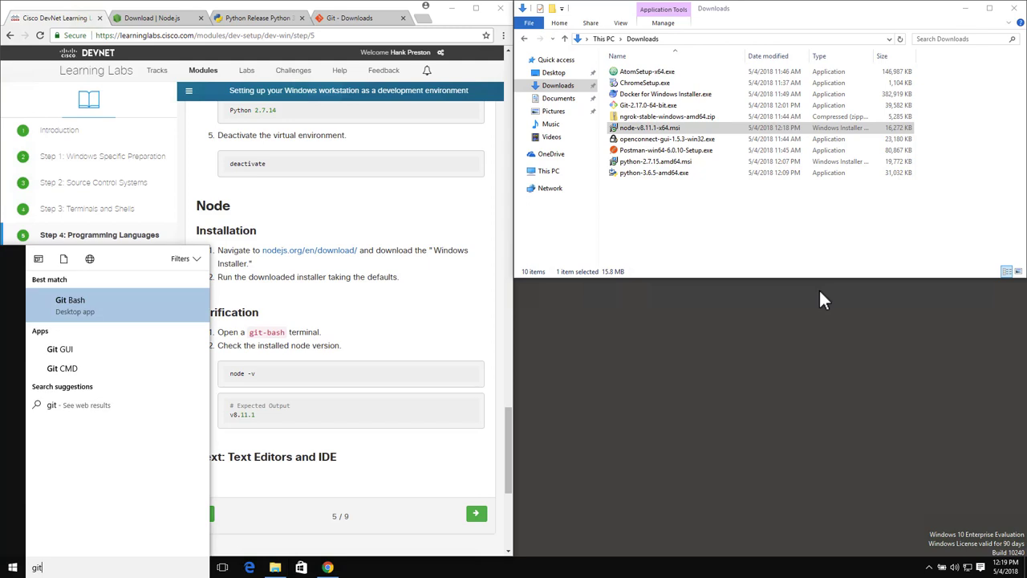
{"action": "key", "text": "Return"}
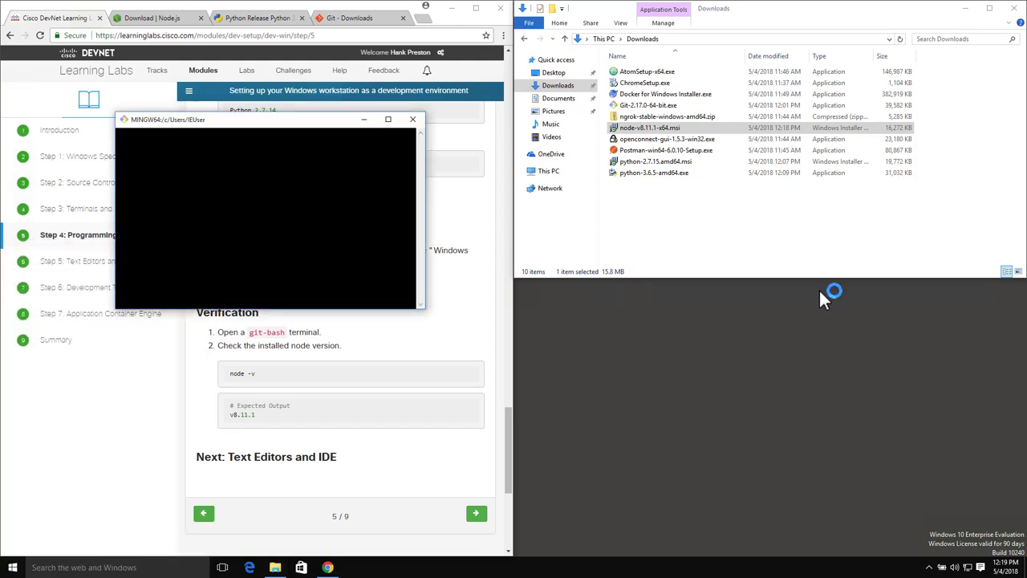
{"action": "left_click_drag", "start_coordinate": [241, 119], "coordinate": [676, 284]}
{"action": "type", "text": "node -v"}
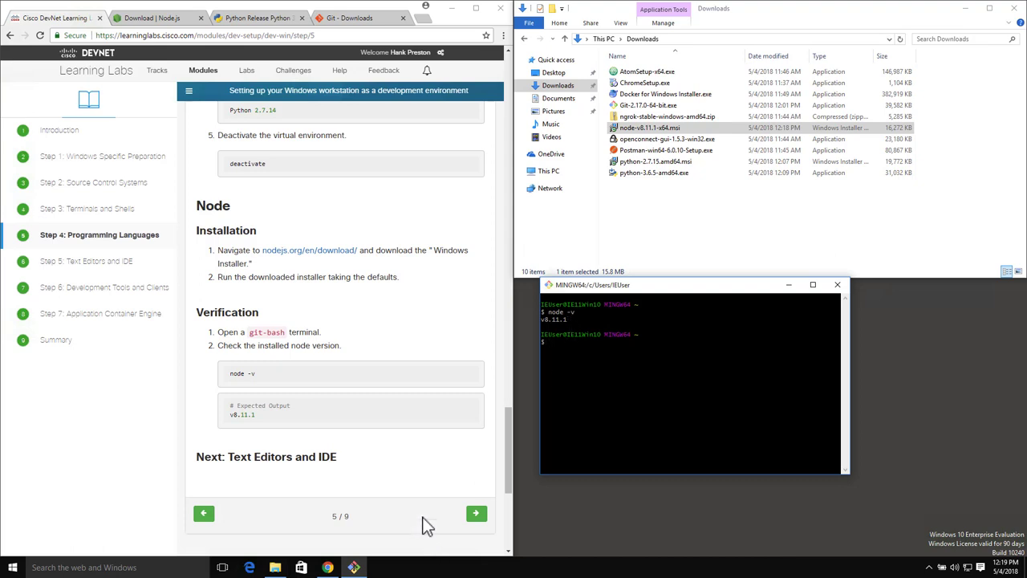
Advance the lab to Step 5: Text Editors and IDE, view the linked atom.io page, and return to the instructions
{"action": "left_click", "coordinate": [480, 513]}
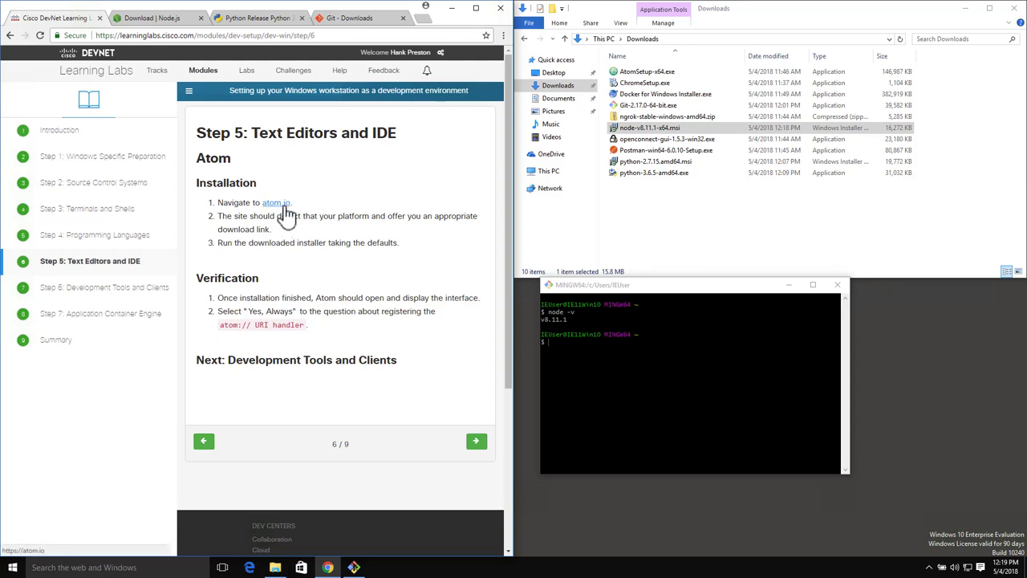
{"action": "left_click", "coordinate": [284, 210]}
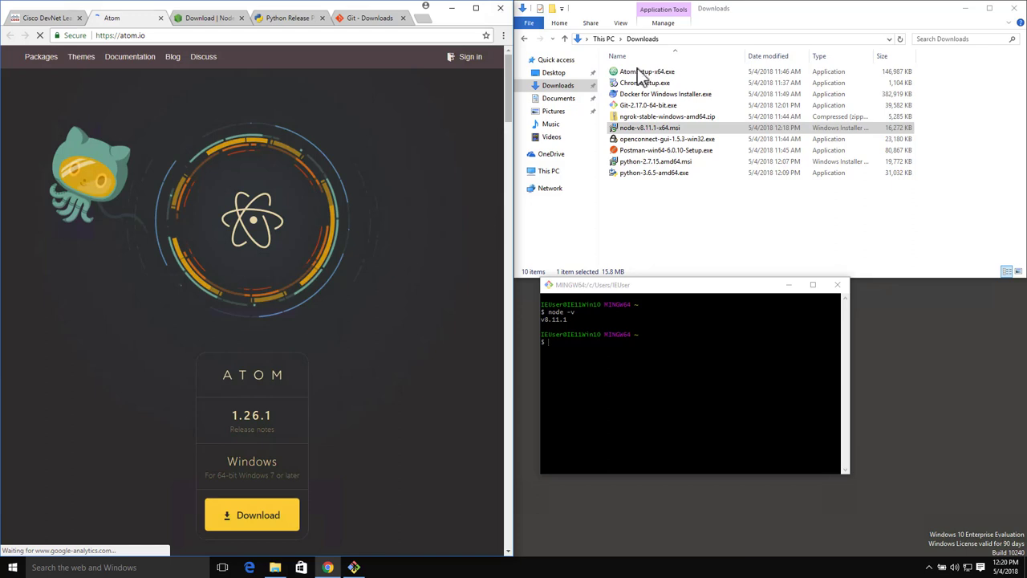
{"action": "left_click", "coordinate": [46, 18]}
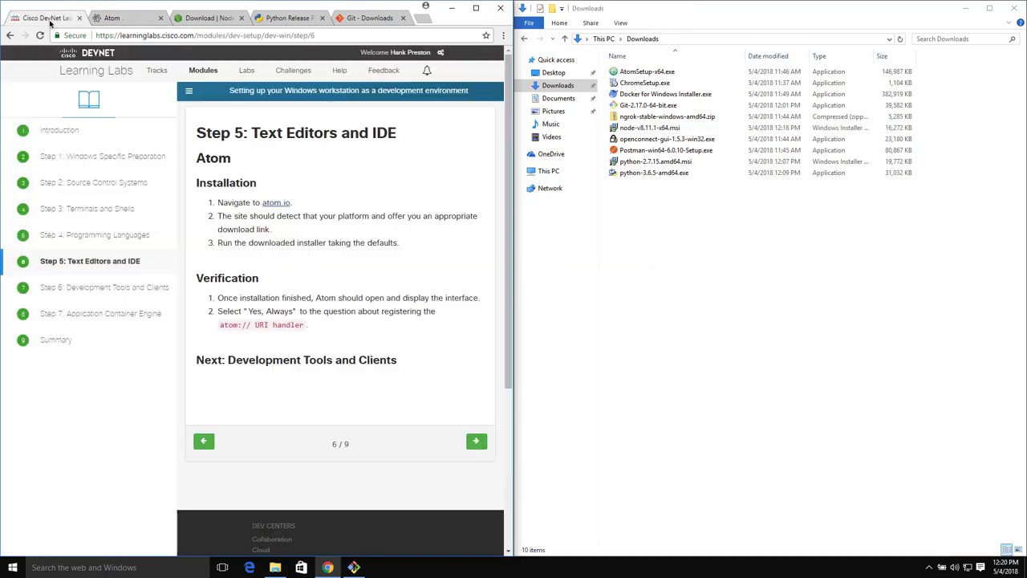
Install Atom from AtomSetup-x64.exe in Downloads and answer "Yes, Always" to registering it as the atom:// URI handler
{"action": "left_click", "coordinate": [699, 266]}
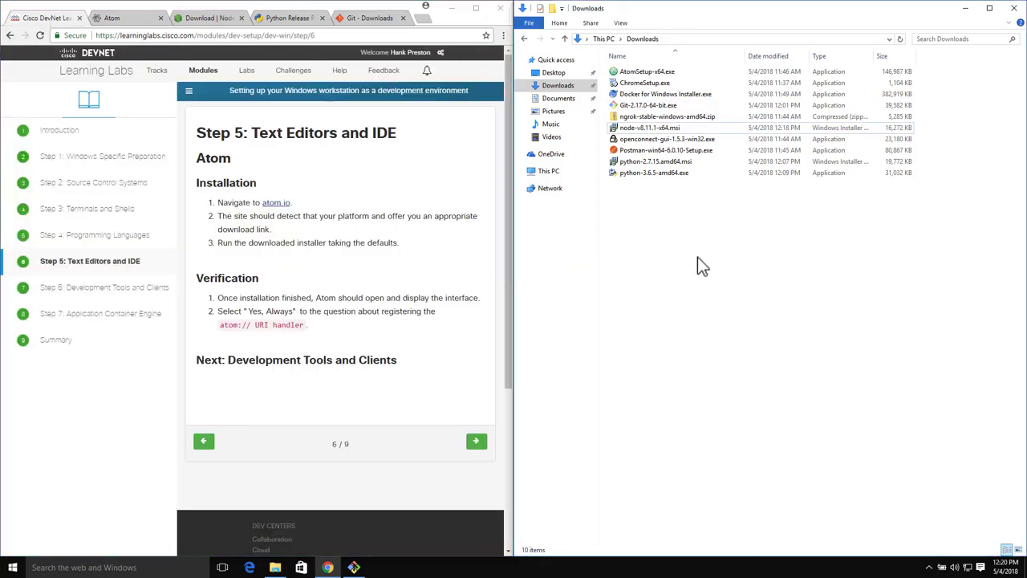
{"action": "double_click", "coordinate": [631, 73]}
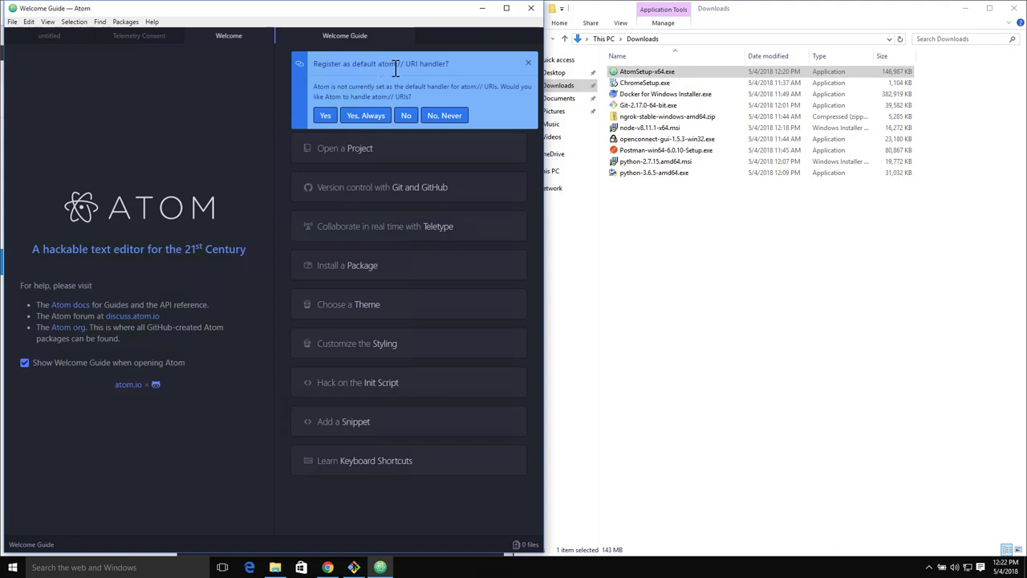
{"action": "left_click", "coordinate": [356, 119]}
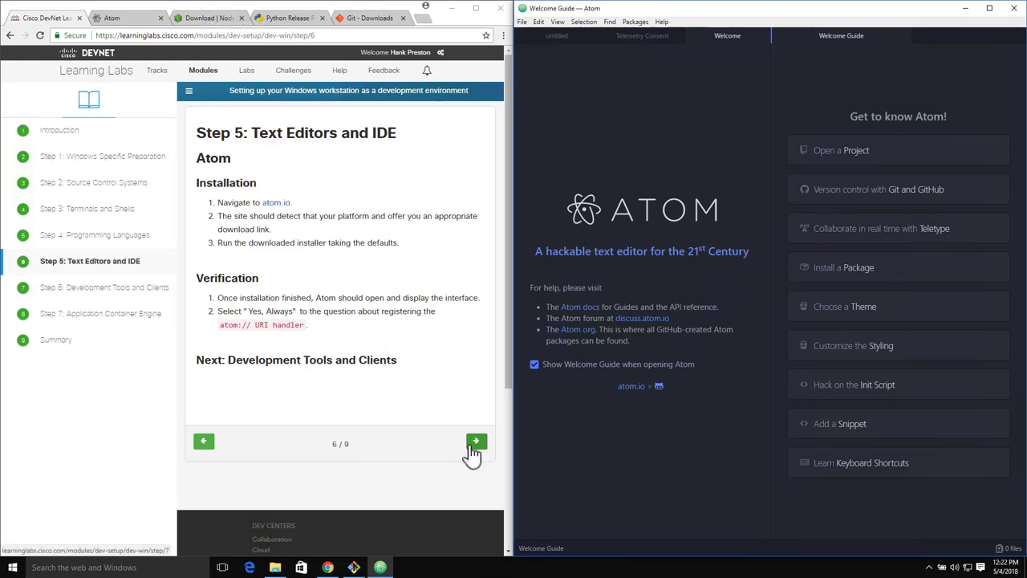
Minimize Atom, advance the lab to Step 6: Development Tools and Clients, and tile Git Bash beneath the Downloads window
{"action": "left_click", "coordinate": [965, 9]}
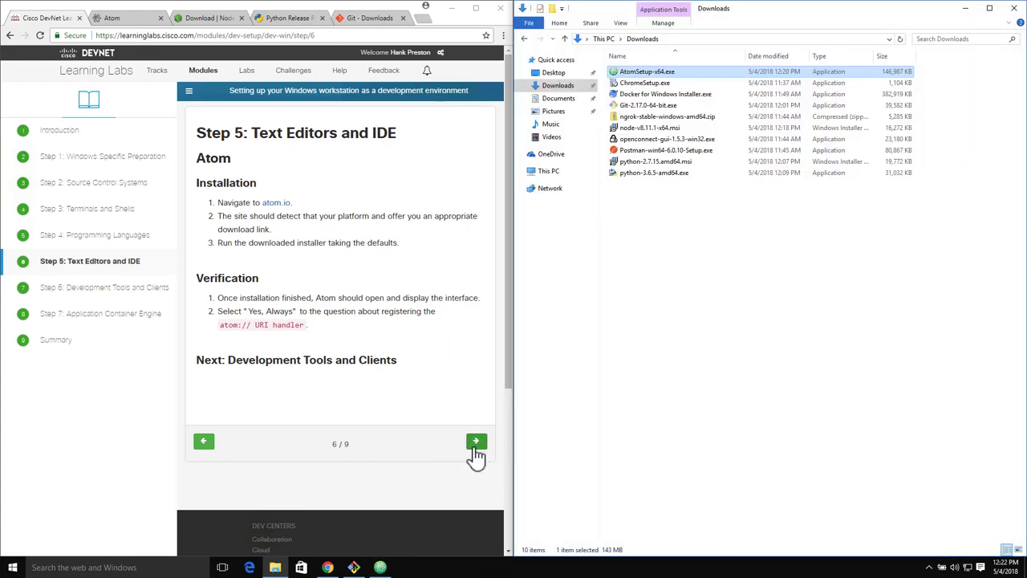
{"action": "left_click", "coordinate": [474, 450]}
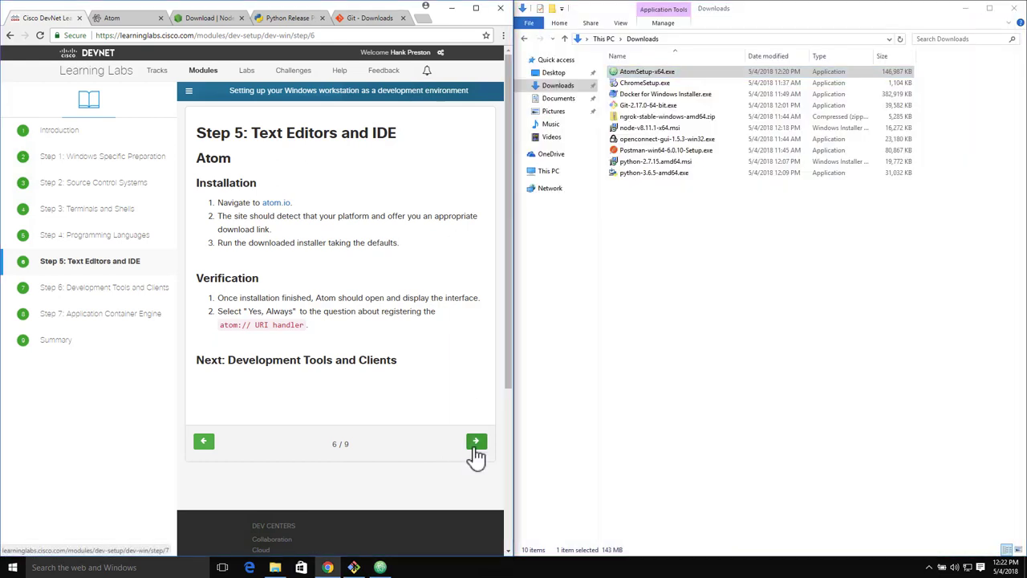
{"action": "left_click", "coordinate": [676, 442]}
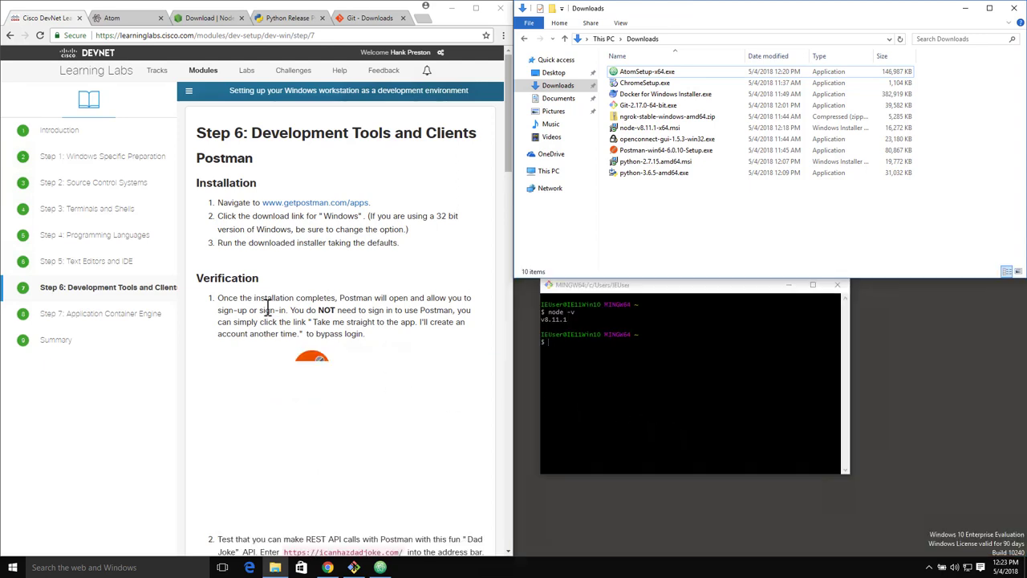
{"action": "key", "text": "alt+Tab"}
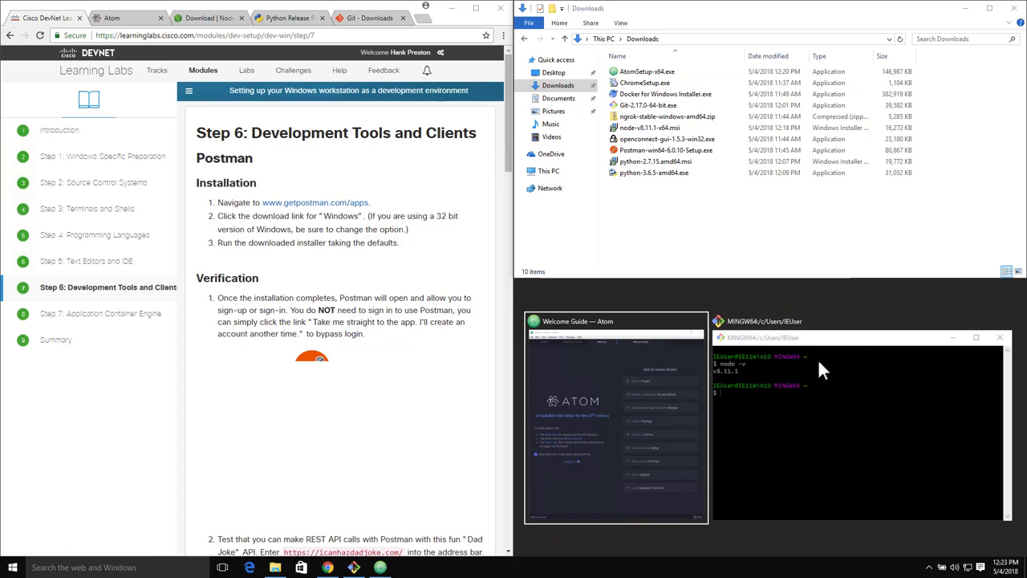
{"action": "left_click", "coordinate": [798, 308]}
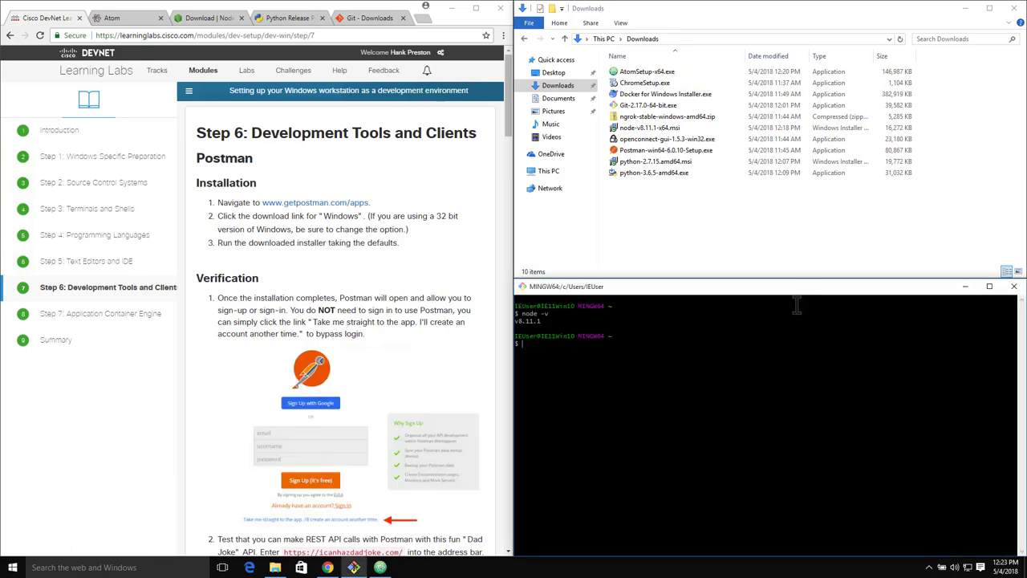
View the Postman apps page linked in the lab, select the Postman installer in Downloads, and close Atom
{"action": "left_click", "coordinate": [317, 202]}
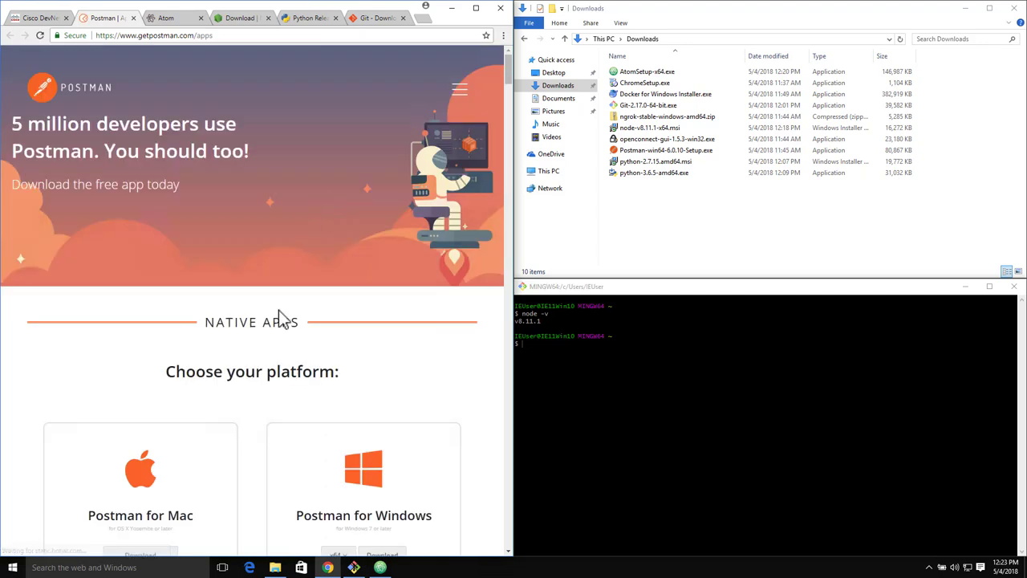
{"action": "left_click", "coordinate": [656, 151]}
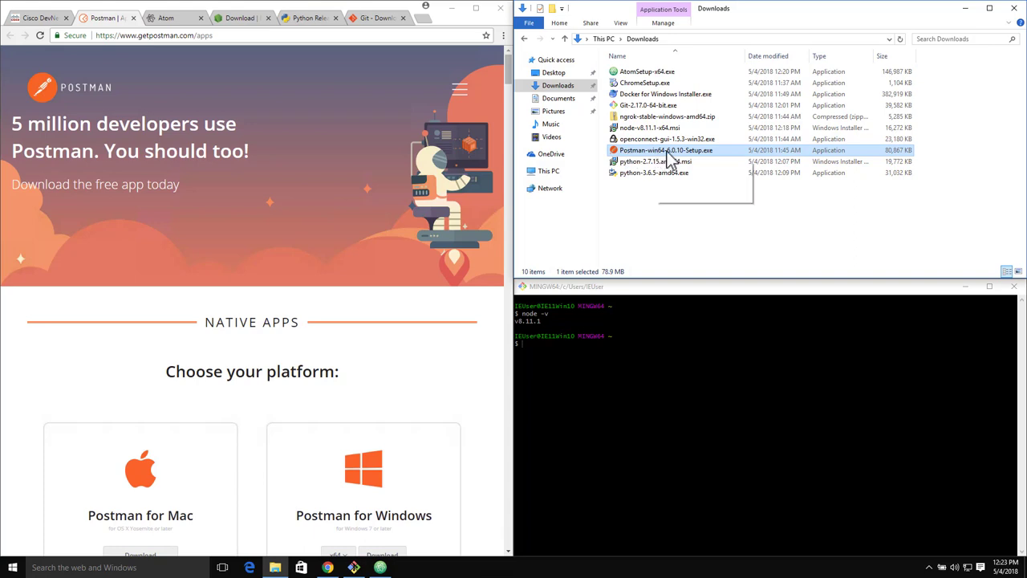
{"action": "left_click", "coordinate": [380, 568]}
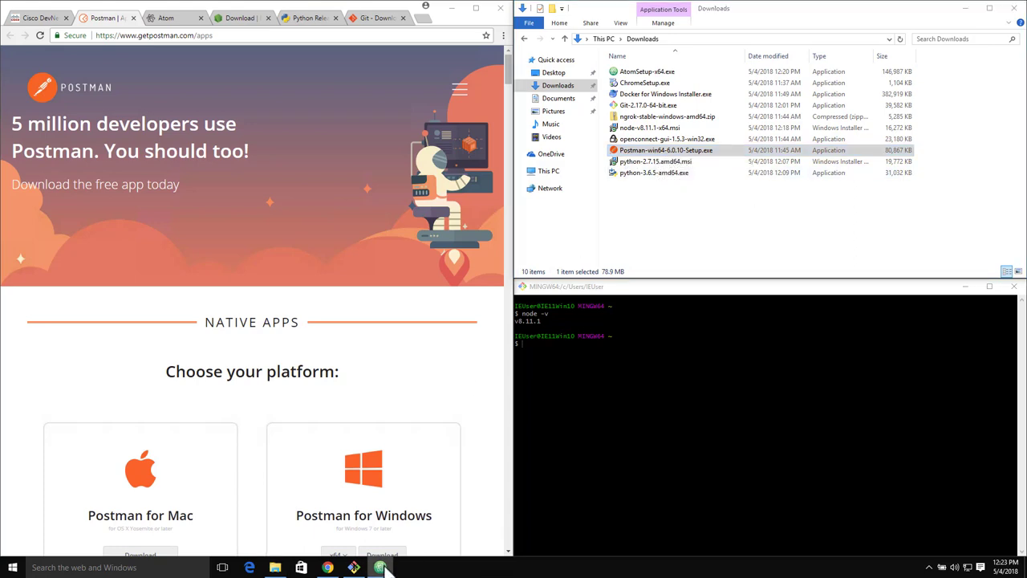
{"action": "right_click", "coordinate": [382, 567]}
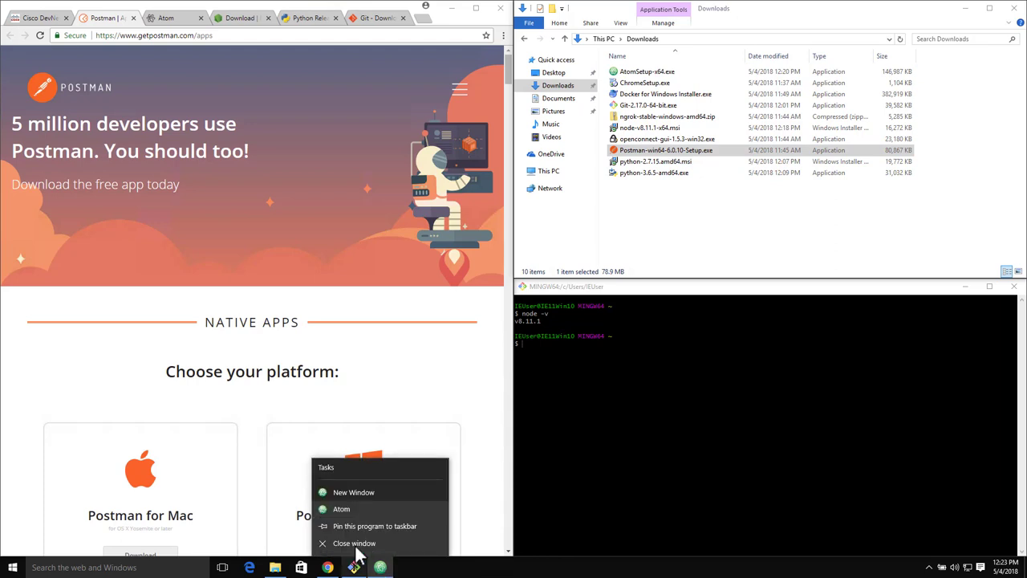
{"action": "left_click", "coordinate": [355, 543]}
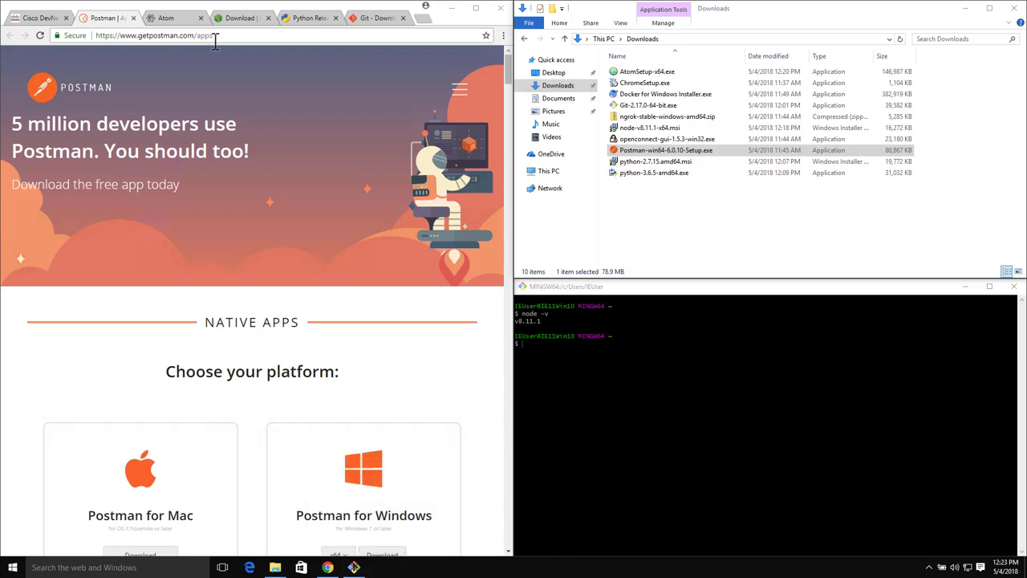
Return to the lab instructions and install Postman by running Postman-win64-6.0.10-Setup.exe from Downloads
{"action": "left_click", "coordinate": [40, 18]}
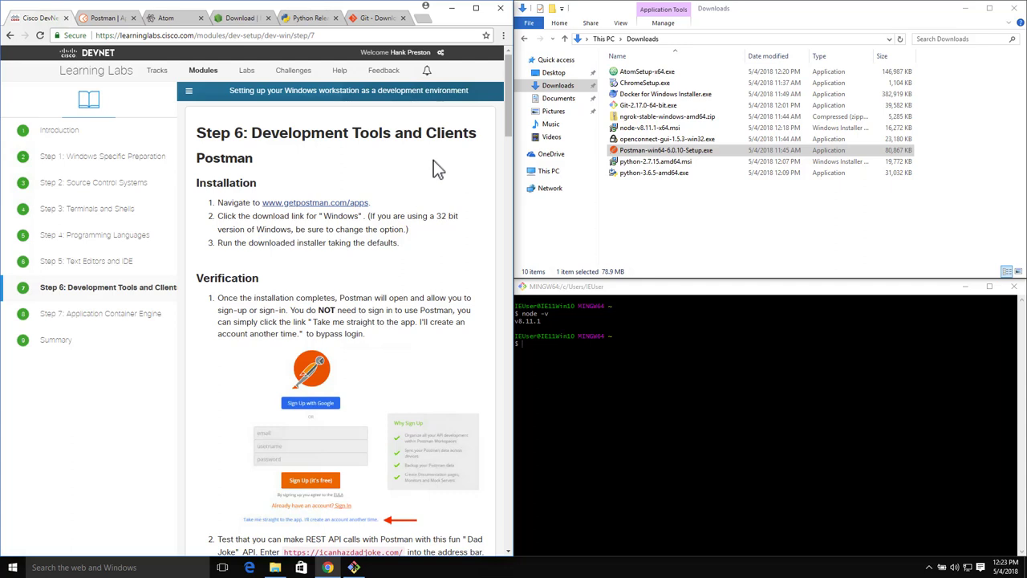
{"action": "left_click", "coordinate": [626, 152]}
{"action": "double_click", "coordinate": [625, 151]}
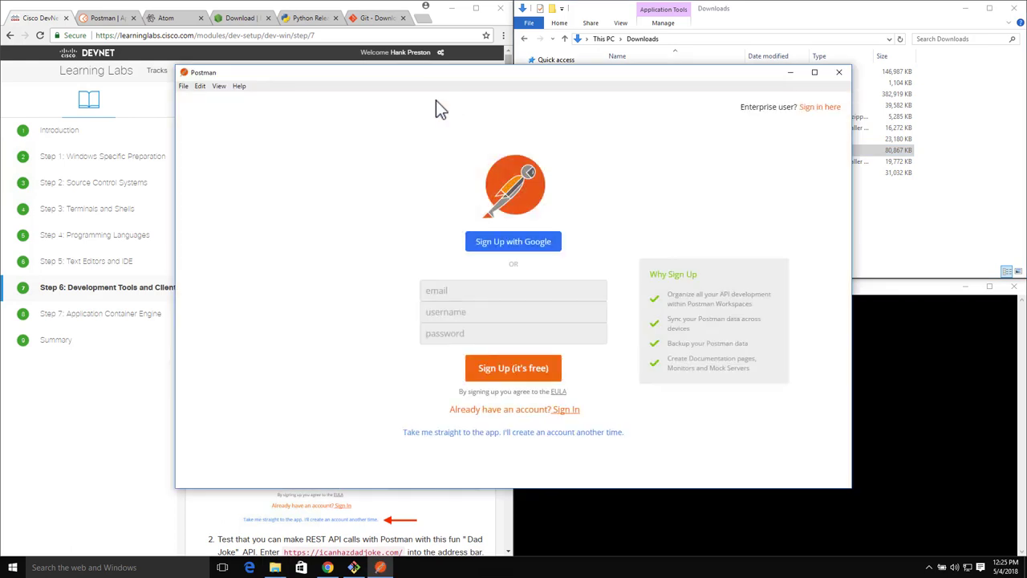
Enter Postman without creating an account, dismiss its introductory dialogs, and tile its window beside the lab page
{"action": "left_click_drag", "start_coordinate": [392, 74], "coordinate": [488, 58]}
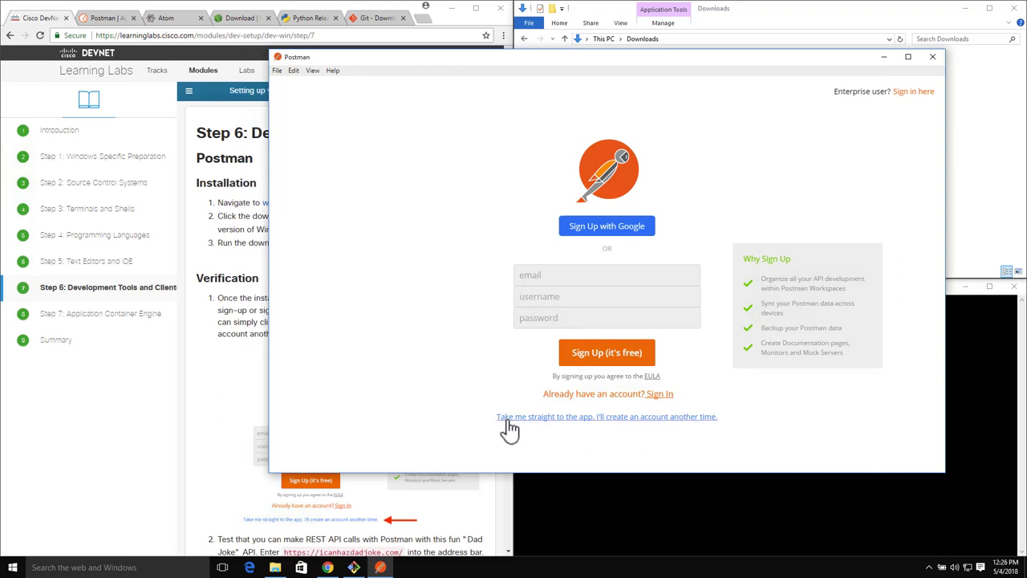
{"action": "left_click", "coordinate": [571, 417]}
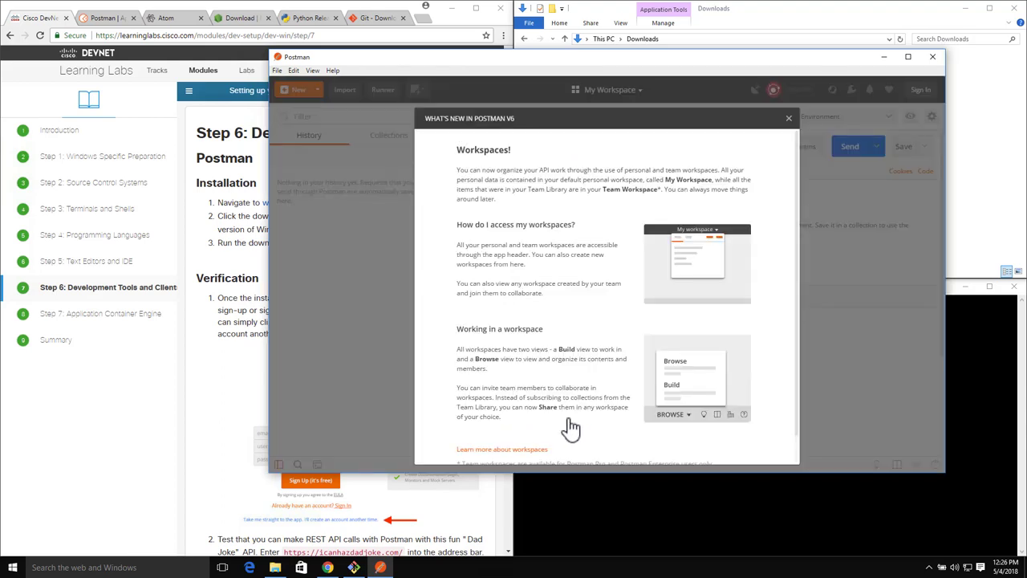
{"action": "left_click", "coordinate": [789, 121]}
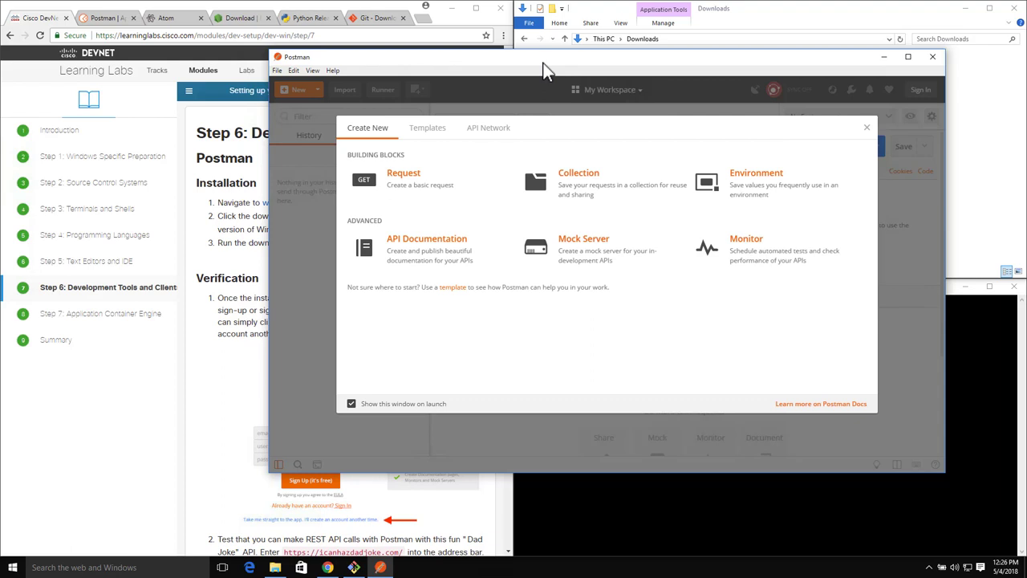
{"action": "key", "text": "super+Right"}
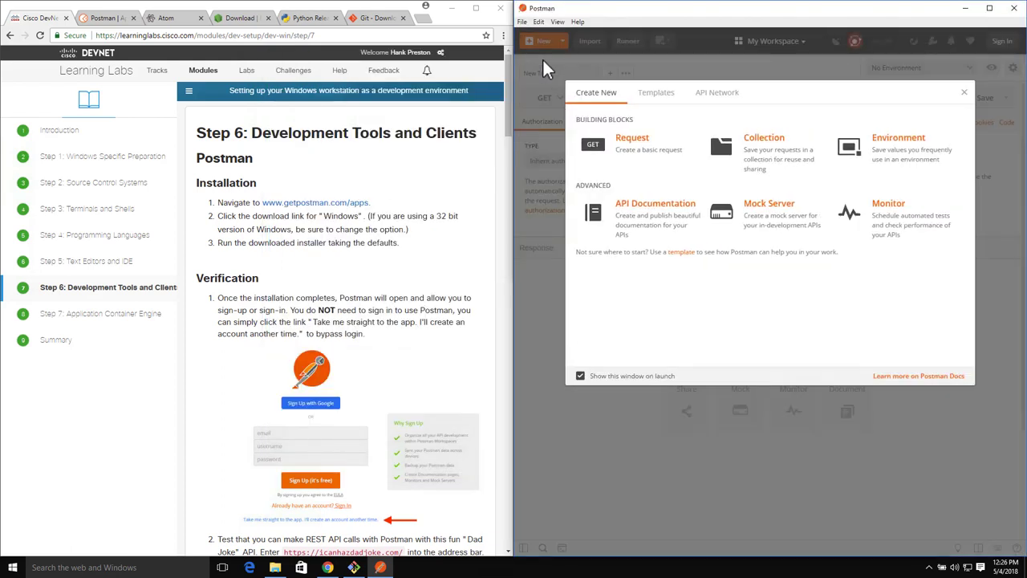
{"action": "left_click", "coordinate": [963, 94]}
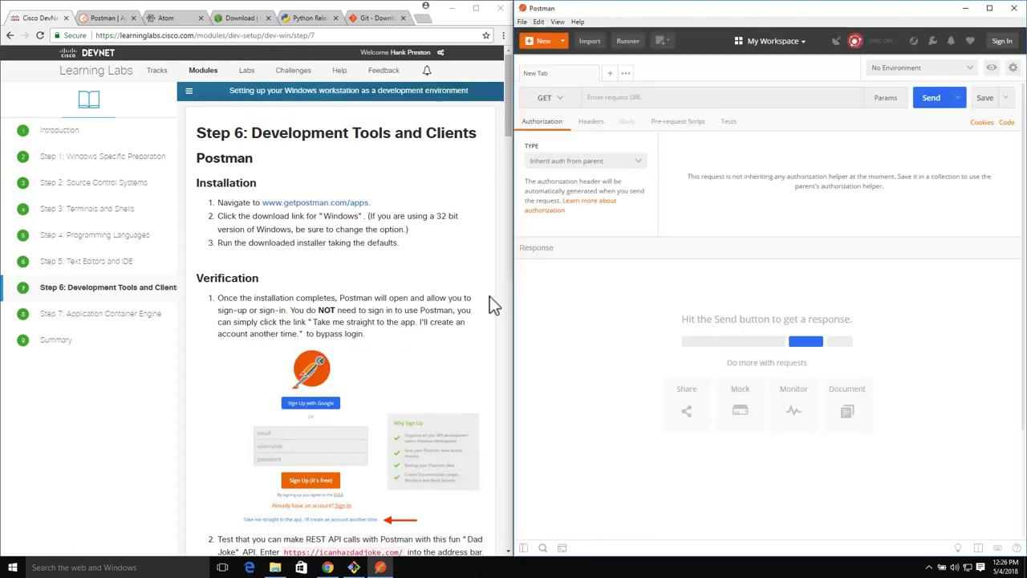
{"action": "left_click_drag", "start_coordinate": [511, 141], "coordinate": [497, 183]}
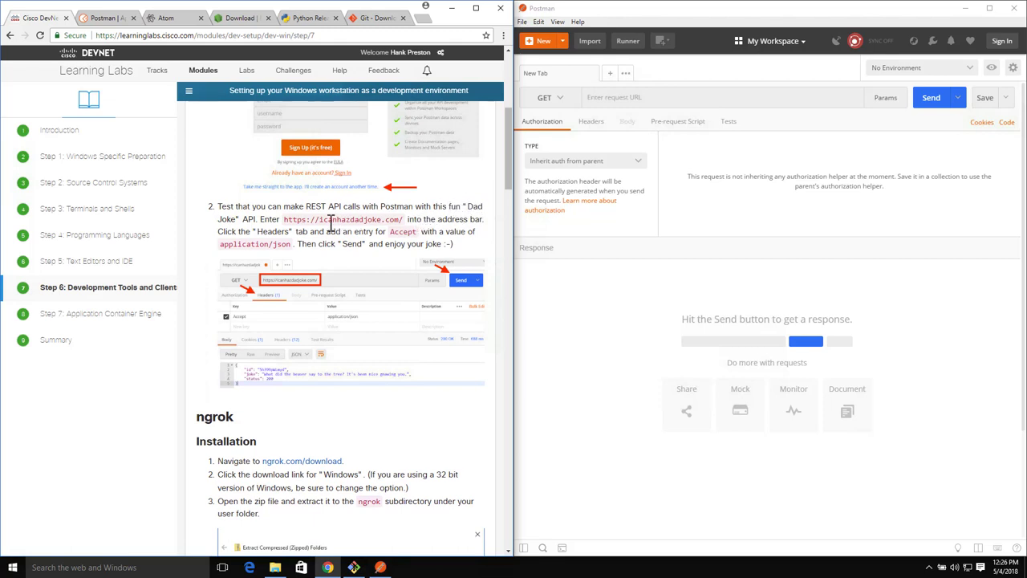
{"action": "left_click_drag", "start_coordinate": [284, 222], "coordinate": [406, 219]}
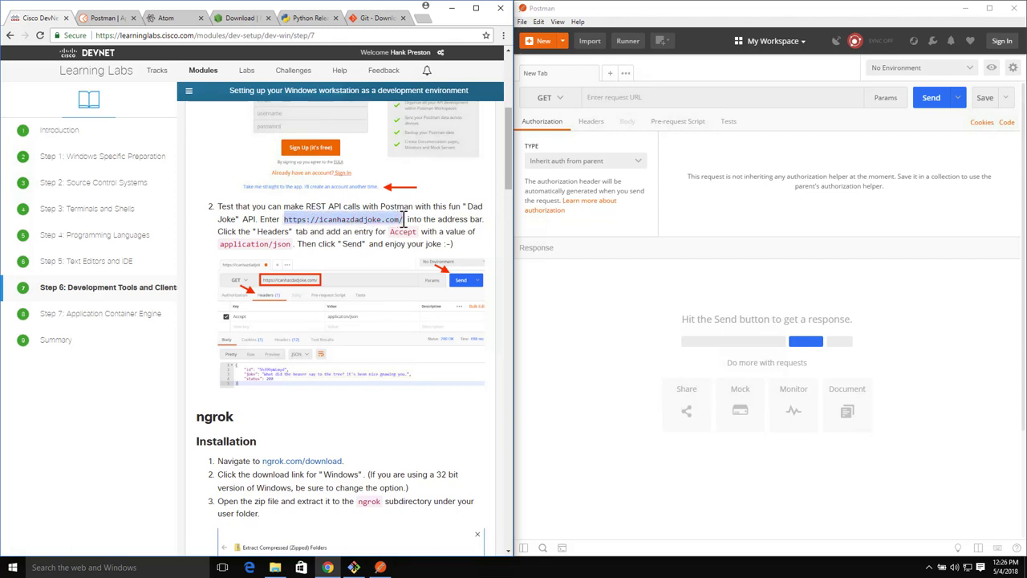
{"action": "key", "text": "ctrl+c"}
{"action": "left_click", "coordinate": [633, 96]}
{"action": "key", "text": "ctrl+v"}
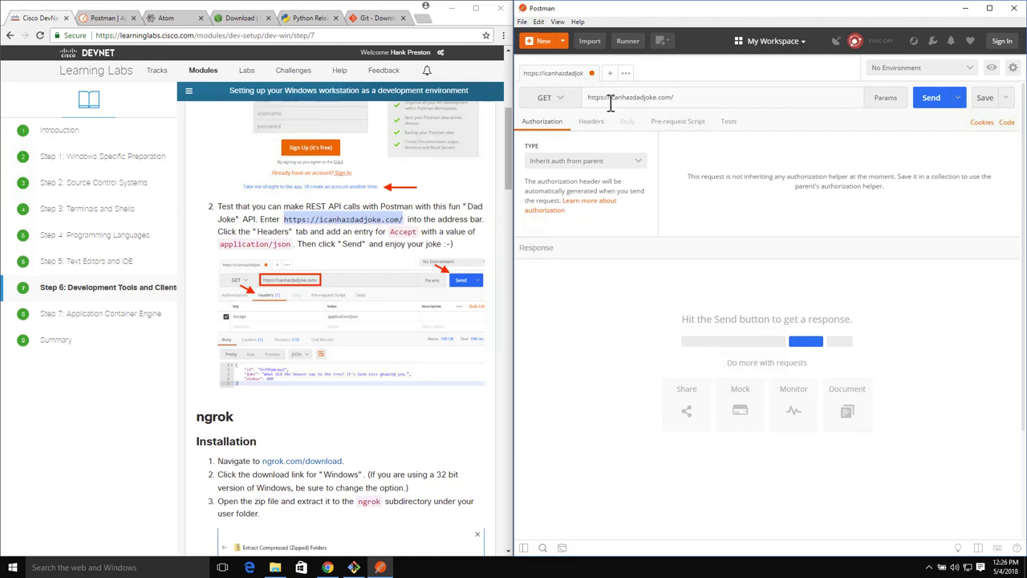
Add a request header with the key Accept and the value application/json
{"action": "left_click", "coordinate": [591, 128]}
{"action": "left_click", "coordinate": [578, 156]}
{"action": "type", "text": "Accept"}
{"action": "key", "text": "Down"}
{"action": "key", "text": "Return"}
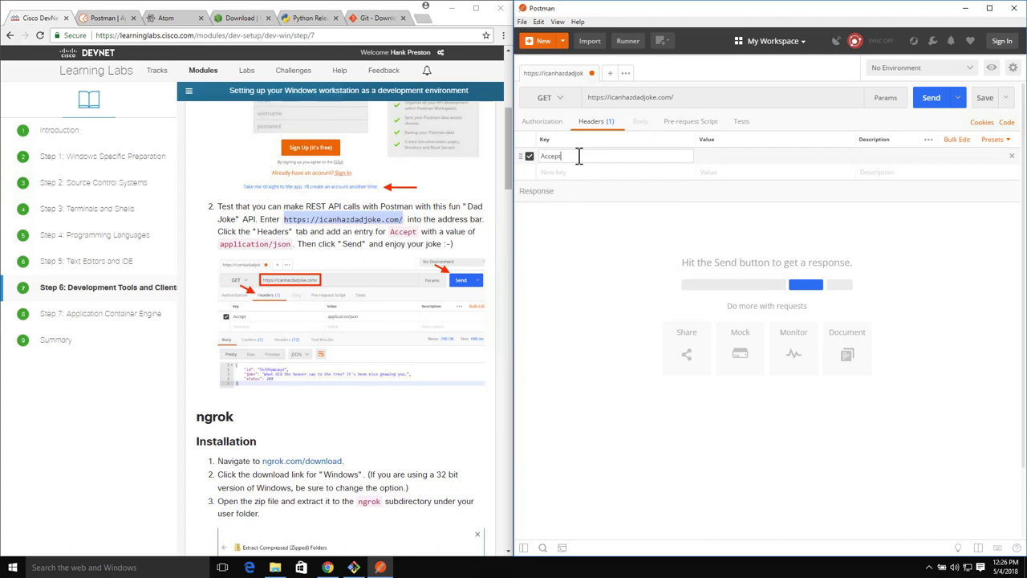
{"action": "left_click", "coordinate": [741, 155]}
{"action": "type", "text": "application/js"}
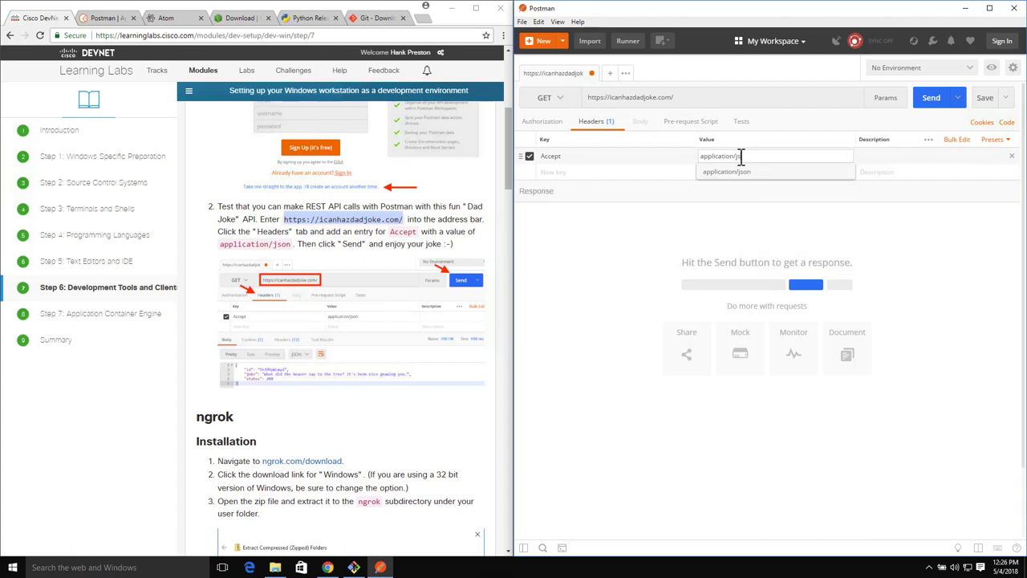
{"action": "left_click", "coordinate": [738, 170]}
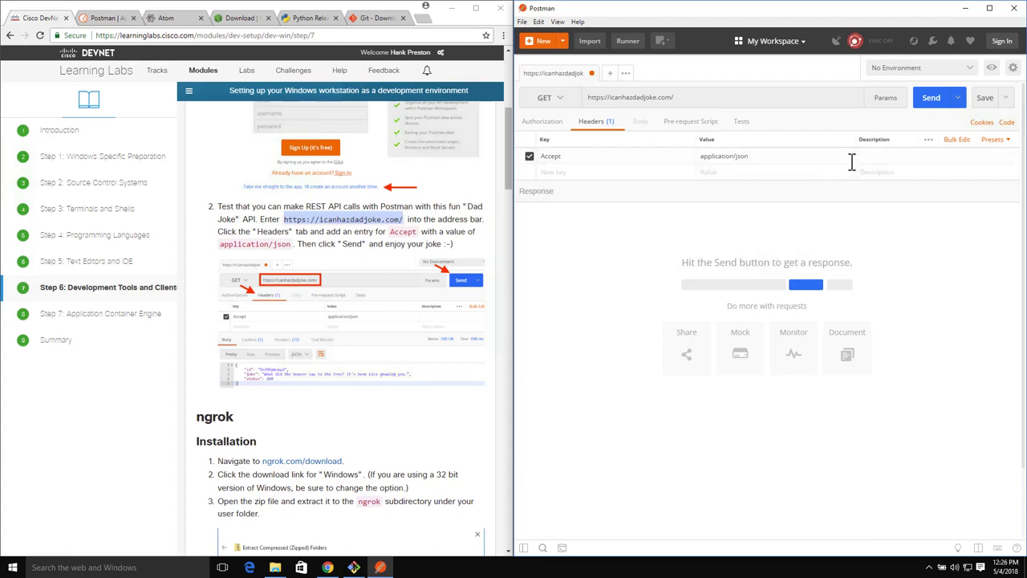
Send the GET request to the joke API, look at the response, and close Postman
{"action": "left_click", "coordinate": [927, 118]}
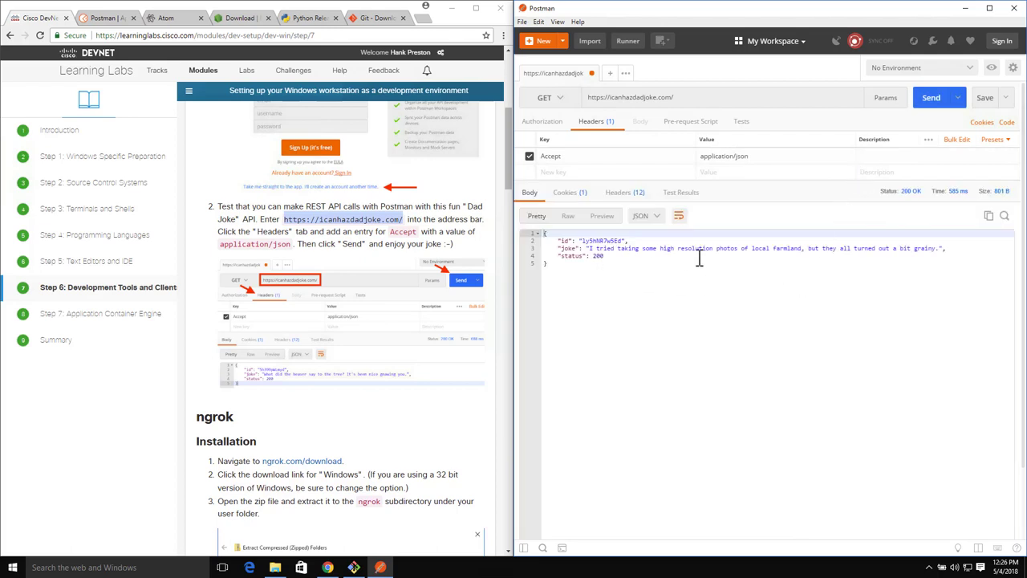
{"action": "left_click", "coordinate": [763, 270]}
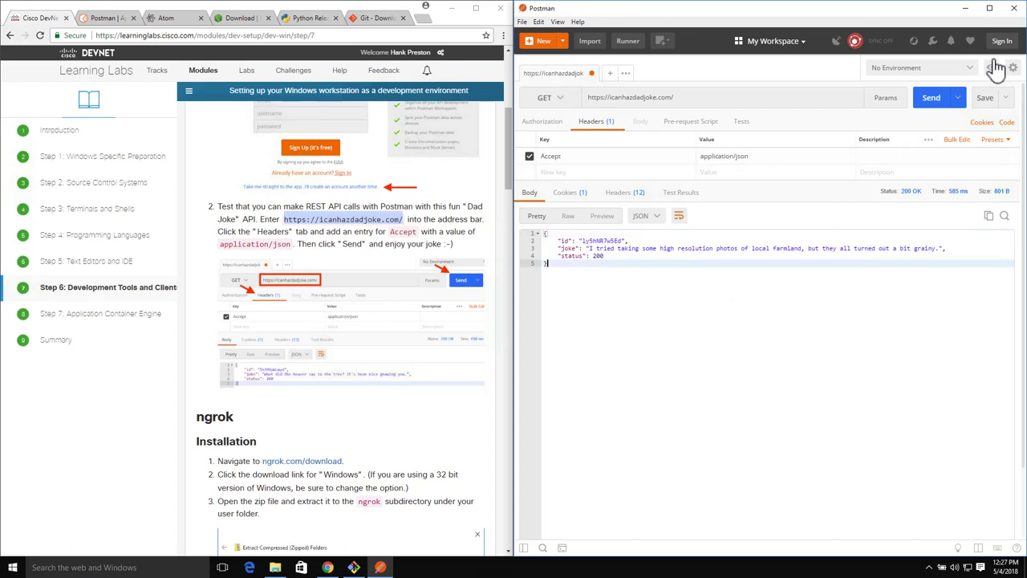
{"action": "left_click", "coordinate": [1014, 10]}
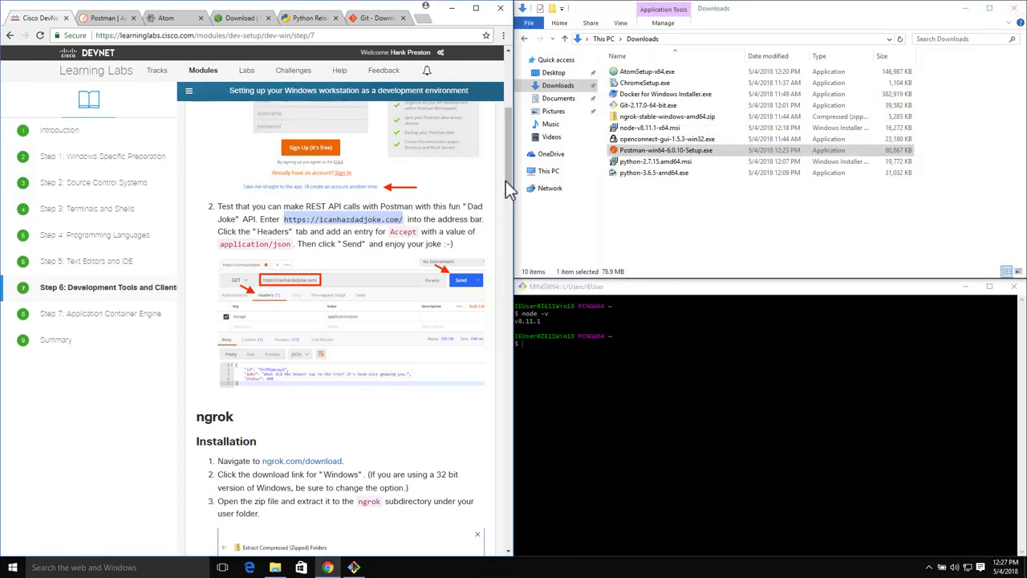
View the ngrok download page linked in the lab and return to the ngrok installation instructions
{"action": "left_click_drag", "start_coordinate": [505, 183], "coordinate": [506, 213]}
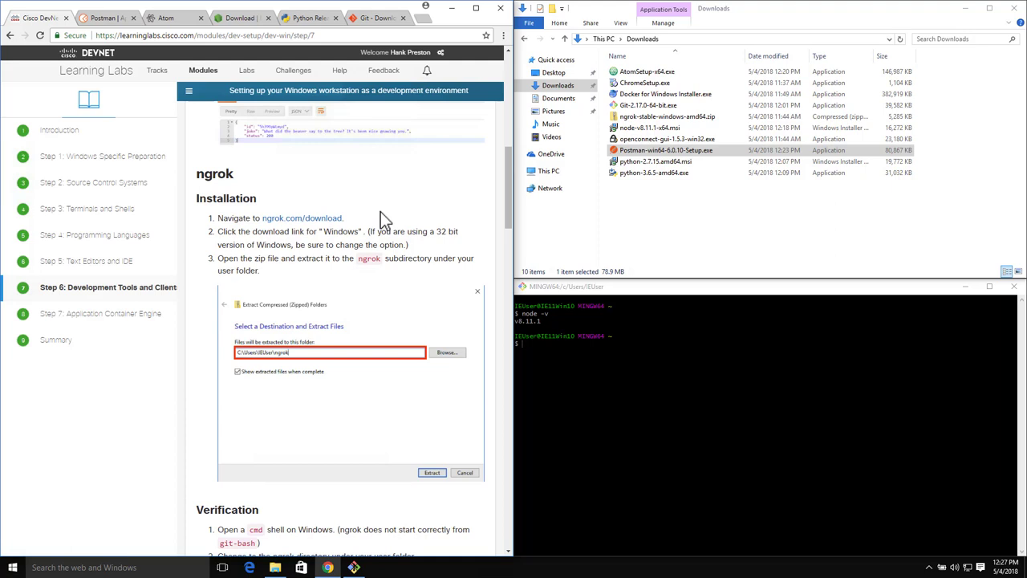
{"action": "left_click", "coordinate": [335, 219]}
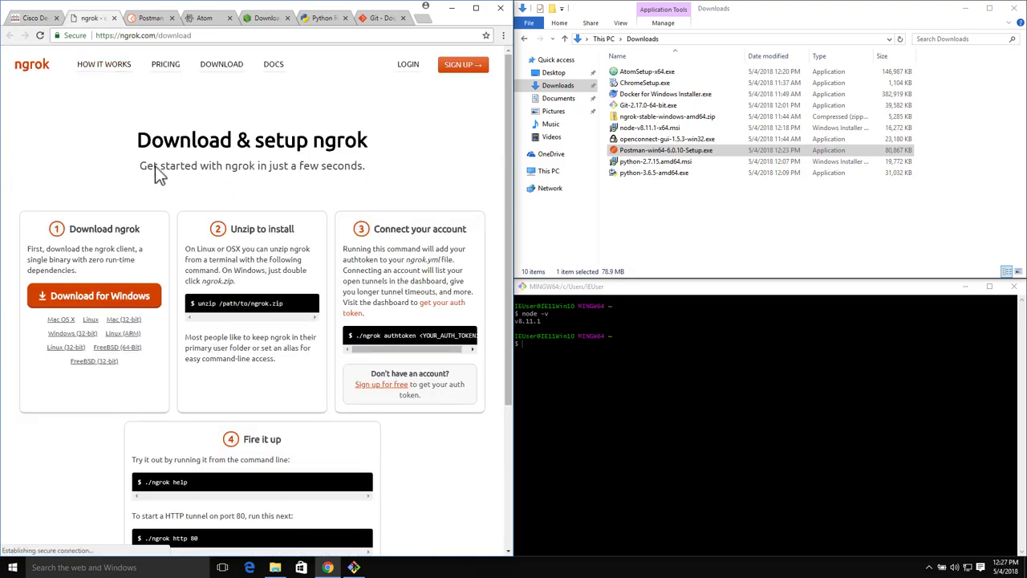
{"action": "left_click", "coordinate": [32, 17]}
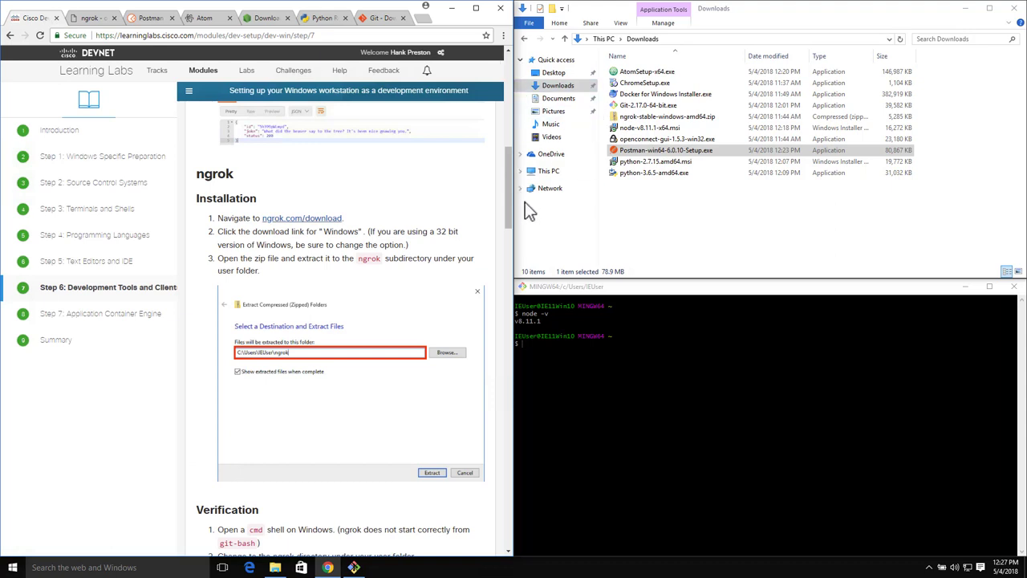
{"action": "scroll", "coordinate": [509, 189], "scroll_direction": "down", "scroll_amount": 1}
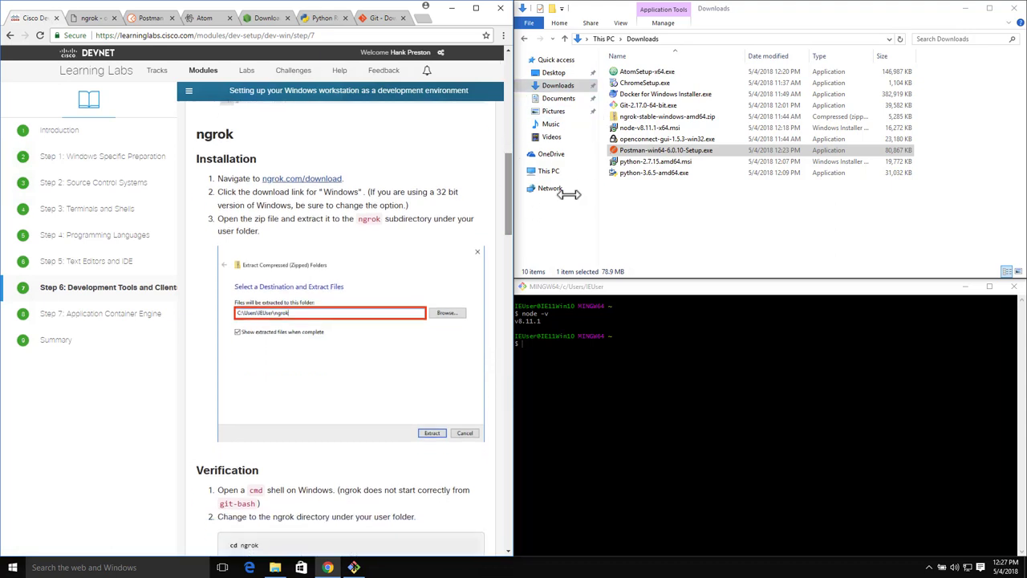
Open ngrok-stable-windows-amd64.zip from Downloads, start extracting all its files, and move the extraction dialog clear of the lab instructions
{"action": "double_click", "coordinate": [618, 118]}
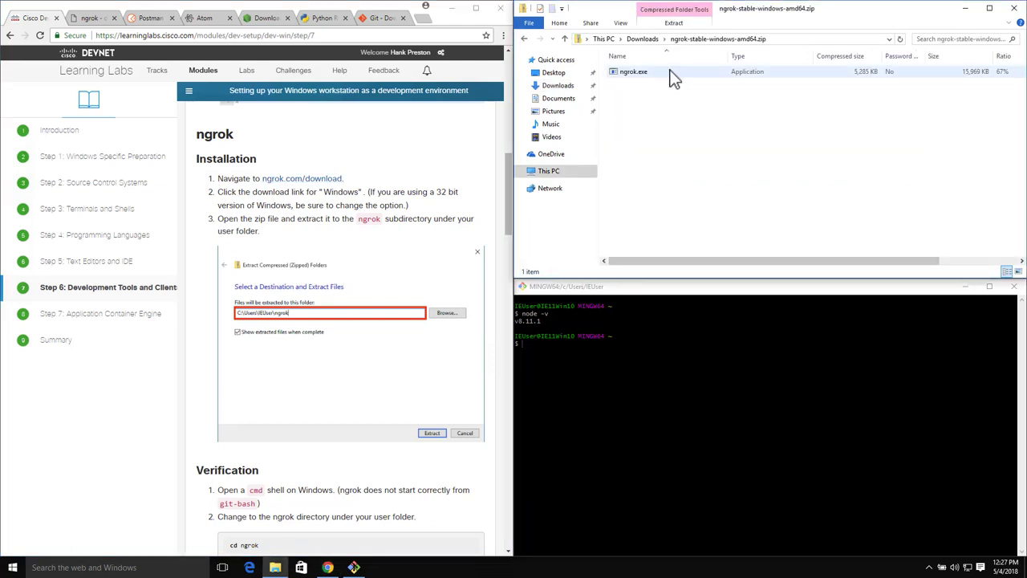
{"action": "left_click", "coordinate": [674, 23]}
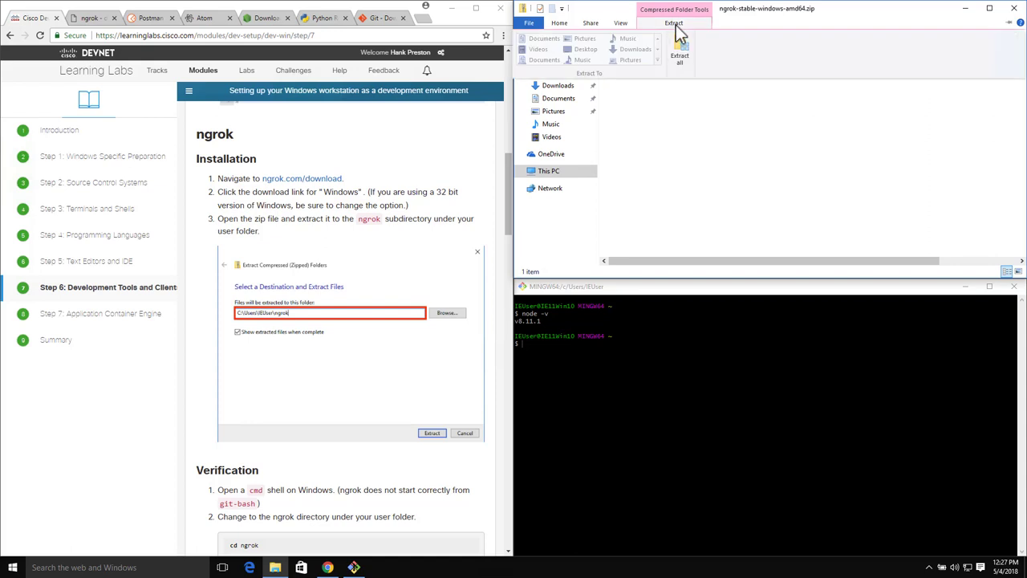
{"action": "left_click", "coordinate": [680, 48]}
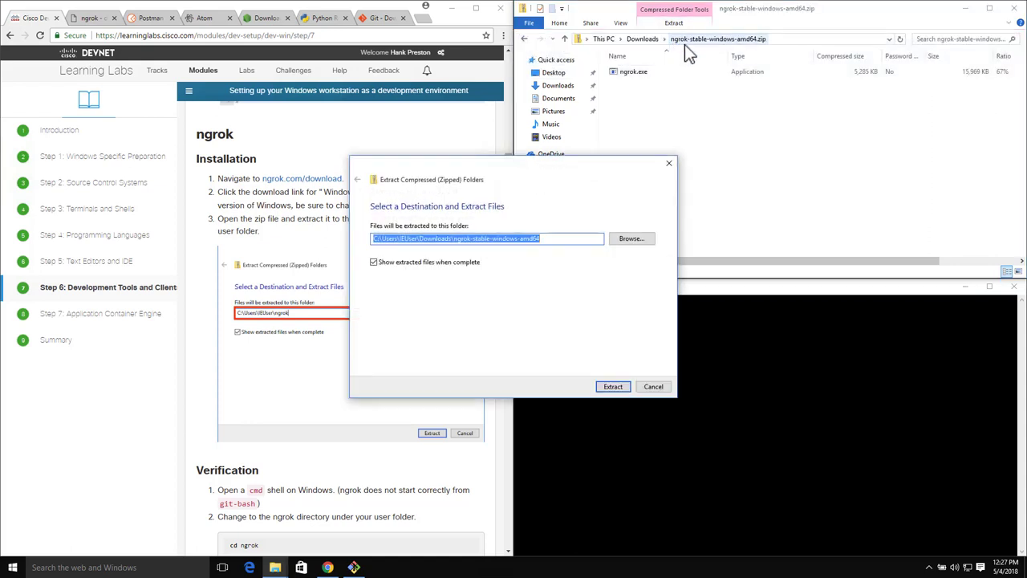
{"action": "left_click_drag", "start_coordinate": [518, 163], "coordinate": [683, 149]}
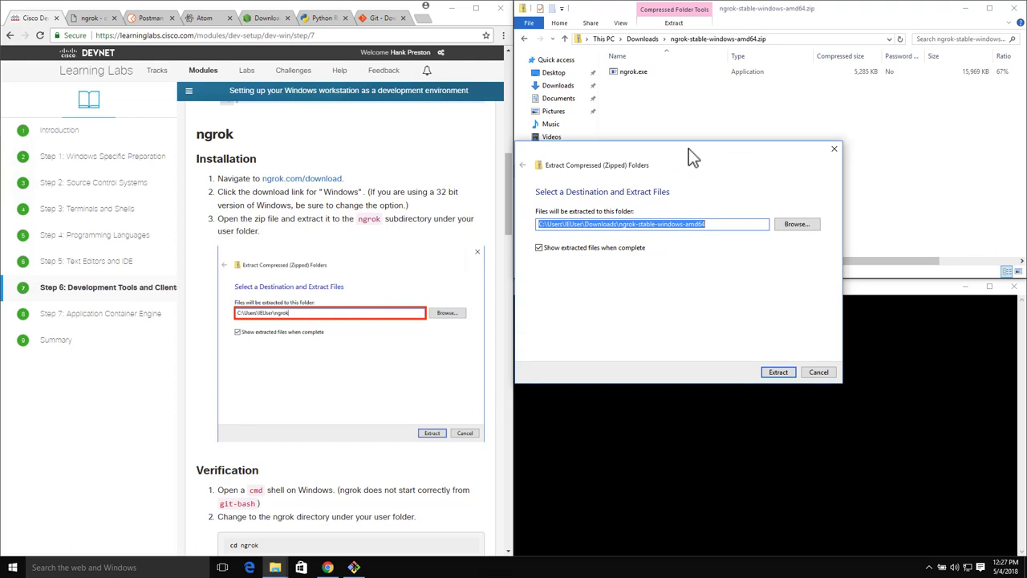
Extract the archive to an ngrok subfolder directly under the IEUser user folder, and close the extracted folder's window
{"action": "left_click", "coordinate": [585, 225]}
{"action": "key", "text": "shift+Right"}
{"action": "key", "text": "shift+Right"}
{"action": "key", "text": "shift+Right"}
{"action": "key", "text": "shift+Right"}
{"action": "key", "text": "shift+Right"}
{"action": "key", "text": "shift+Right"}
{"action": "key", "text": "shift+Right"}
{"action": "key", "text": "shift+Right"}
{"action": "key", "text": "shift+Right"}
{"action": "key", "text": "shift+Right"}
{"action": "key", "text": "shift+Right"}
{"action": "key", "text": "shift+Right"}
{"action": "key", "text": "shift+Right"}
{"action": "key", "text": "shift+Right"}
{"action": "key", "text": "shift+Right"}
{"action": "key", "text": "shift+Right"}
{"action": "key", "text": "shift+Right"}
{"action": "key", "text": "shift+Right"}
{"action": "key", "text": "shift+Right"}
{"action": "key", "text": "shift+Right"}
{"action": "key", "text": "shift+Right"}
{"action": "key", "text": "shift+Right"}
{"action": "key", "text": "shift+Right"}
{"action": "key", "text": "shift+Right"}
{"action": "key", "text": "shift+Right"}
{"action": "key", "text": "shift+Right"}
{"action": "key", "text": "shift+Right"}
{"action": "key", "text": "shift+Right"}
{"action": "key", "text": "shift+Right"}
{"action": "key", "text": "shift+Right"}
{"action": "key", "text": "shift+Right"}
{"action": "key", "text": "shift+Right"}
{"action": "key", "text": "shift+Right"}
{"action": "key", "text": "shift+Right"}
{"action": "key", "text": "shift+Right"}
{"action": "key", "text": "shift+Right"}
{"action": "key", "text": "shift+Right"}
{"action": "key", "text": "BackSpace"}
{"action": "type", "text": "/ng"}
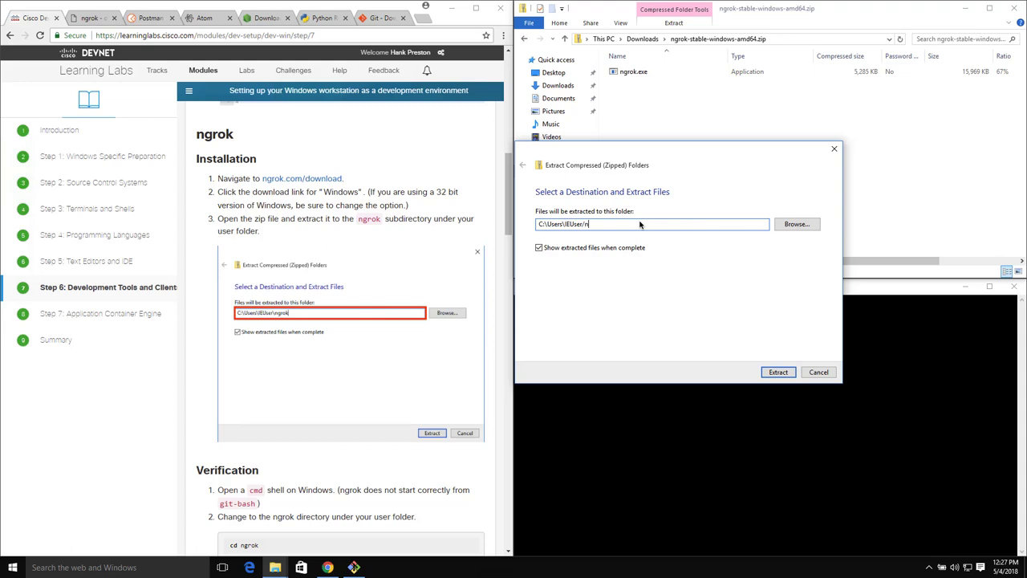
{"action": "key", "text": "BackSpace"}
{"action": "key", "text": "BackSpace"}
{"action": "key", "text": "BackSpace"}
{"action": "type", "text": "grok"}
{"action": "left_click", "coordinate": [777, 372]}
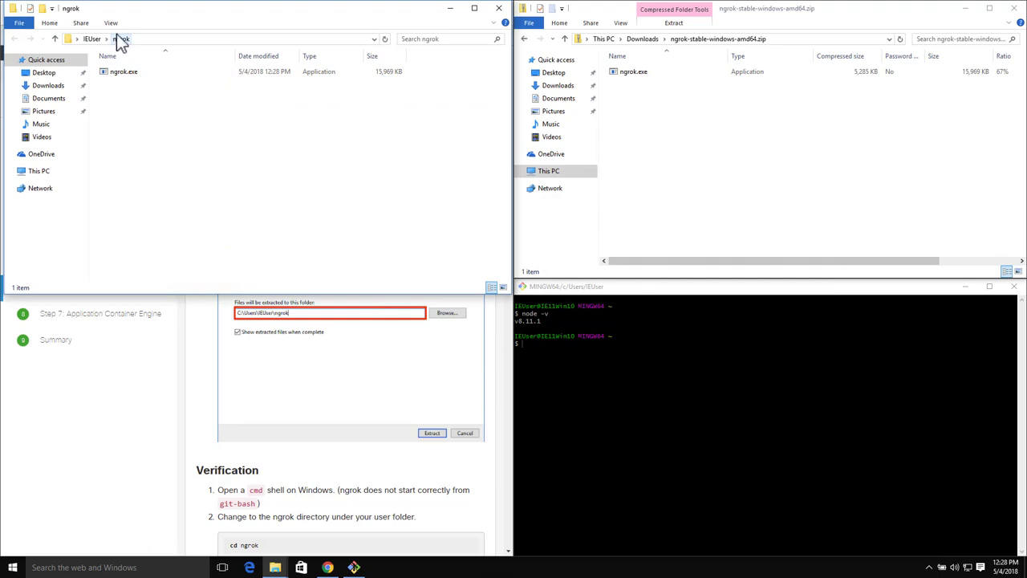
{"action": "left_click_drag", "start_coordinate": [126, 18], "coordinate": [293, 40]}
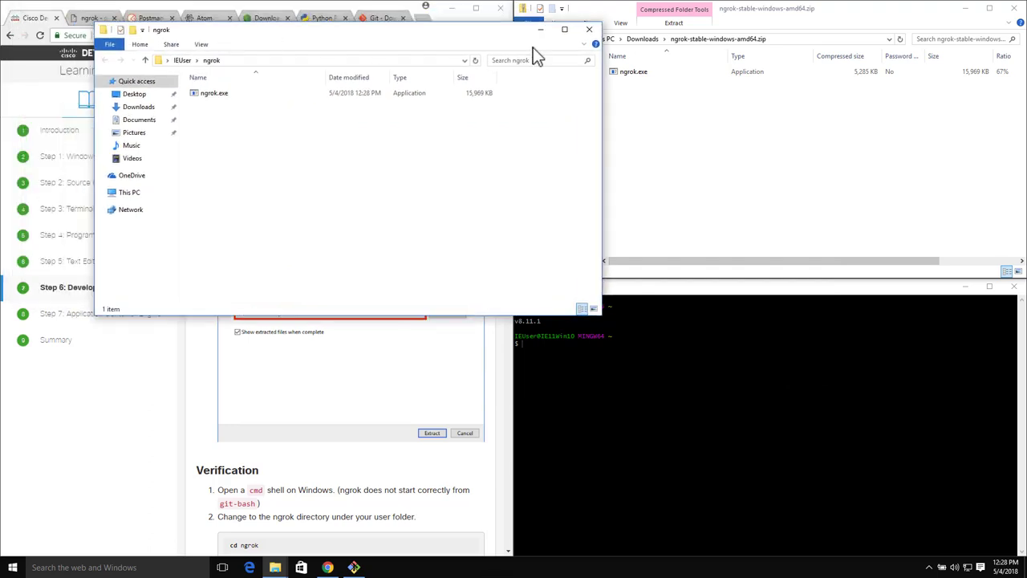
{"action": "left_click", "coordinate": [589, 30]}
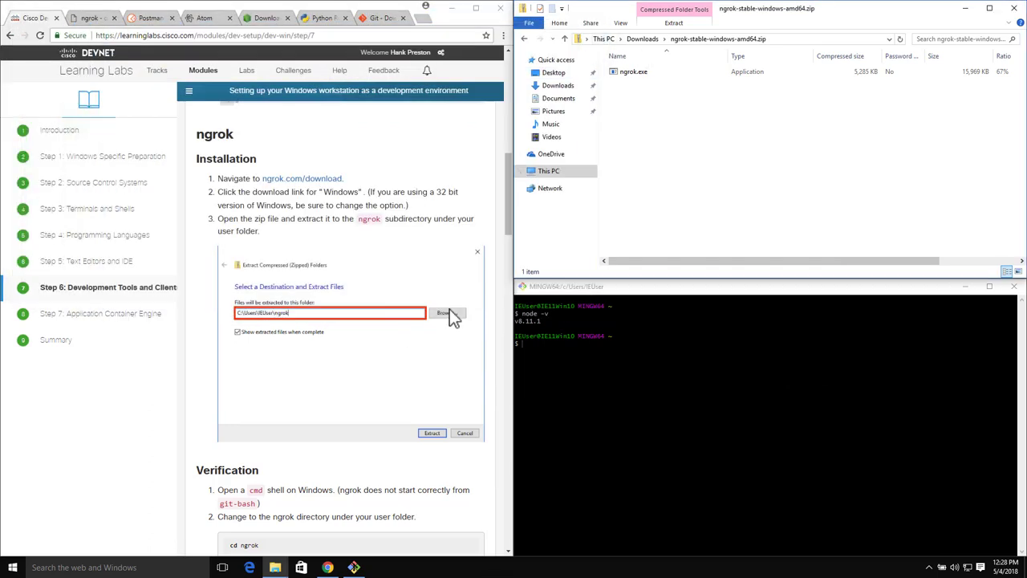
Go to the lab's ngrok verification instructions, open a Command Prompt, and tile it beneath the zip archive window
{"action": "left_click_drag", "start_coordinate": [509, 218], "coordinate": [509, 248]}
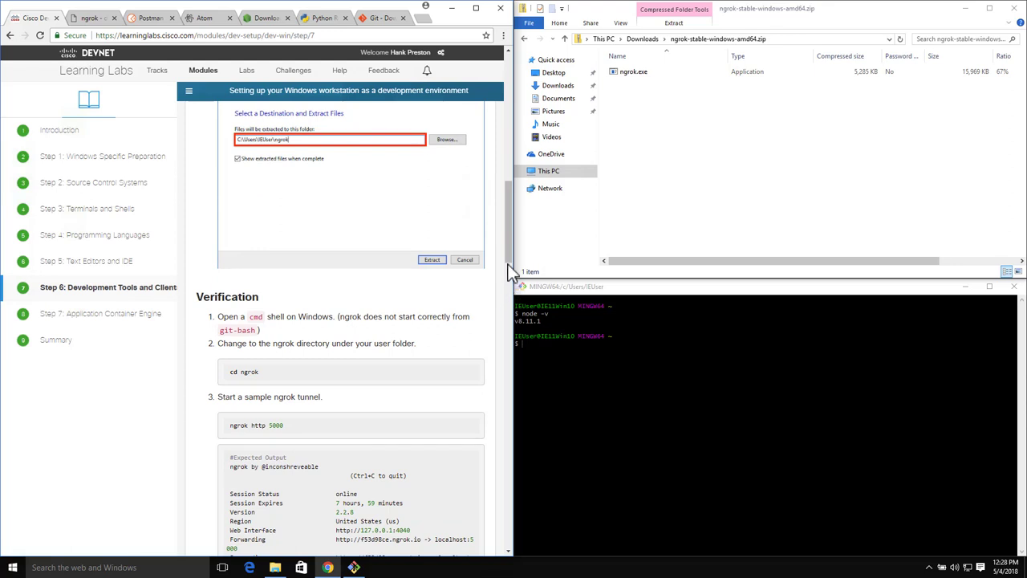
{"action": "left_click_drag", "start_coordinate": [506, 258], "coordinate": [507, 266]}
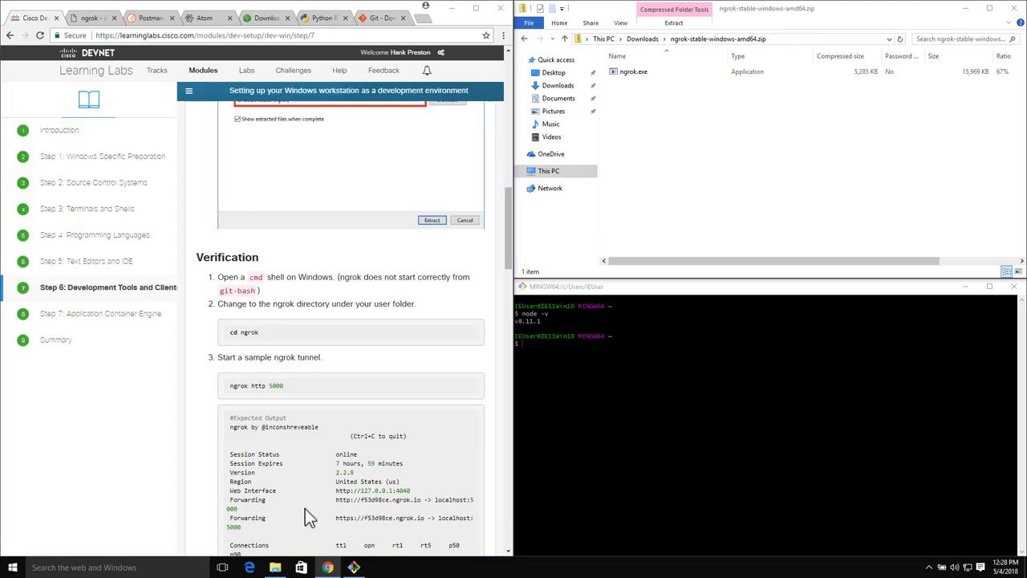
{"action": "key", "text": "super"}
{"action": "type", "text": "cmd"}
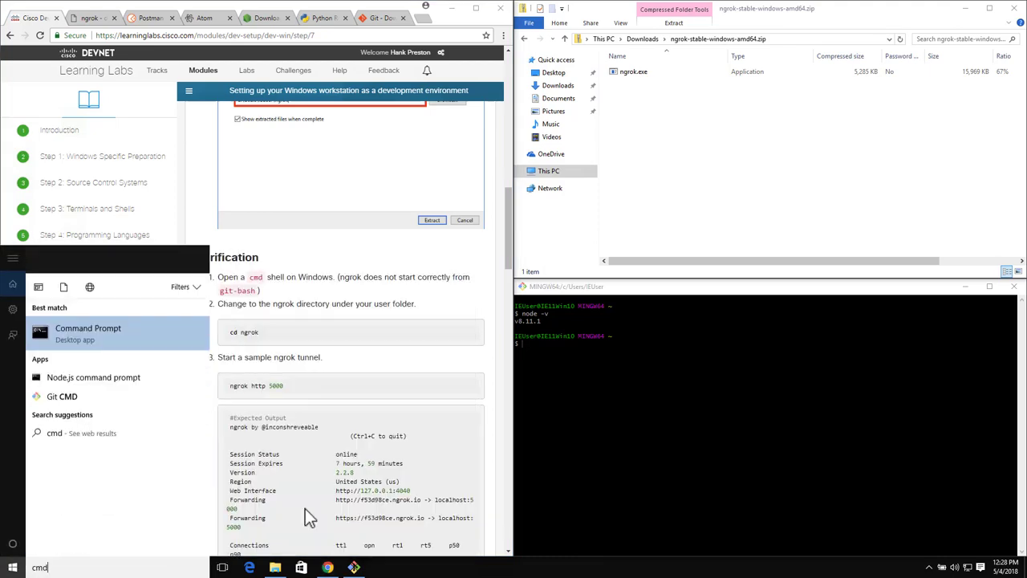
{"action": "key", "text": "Return"}
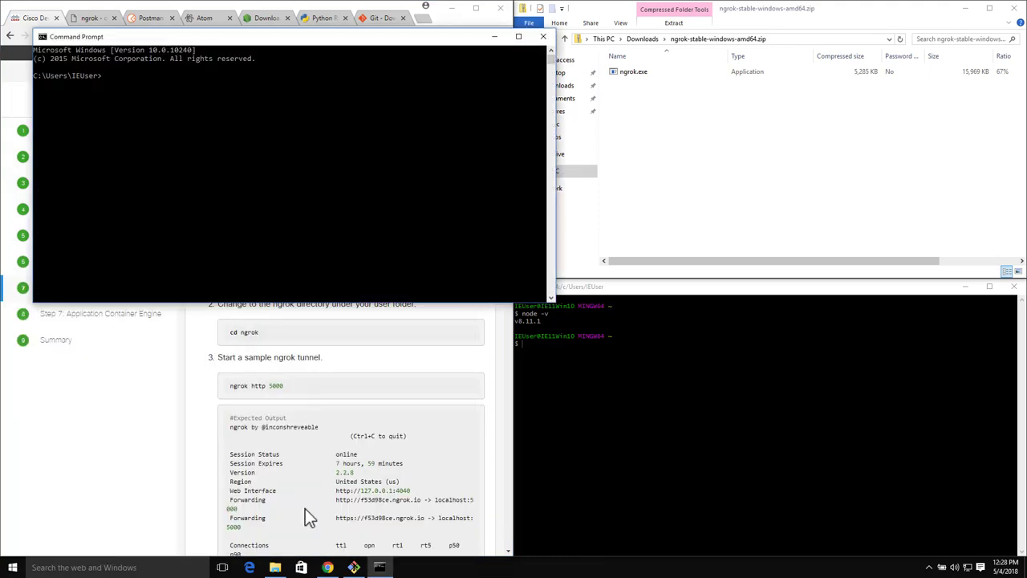
{"action": "key", "text": "super+Right"}
{"action": "key", "text": "super+Down"}
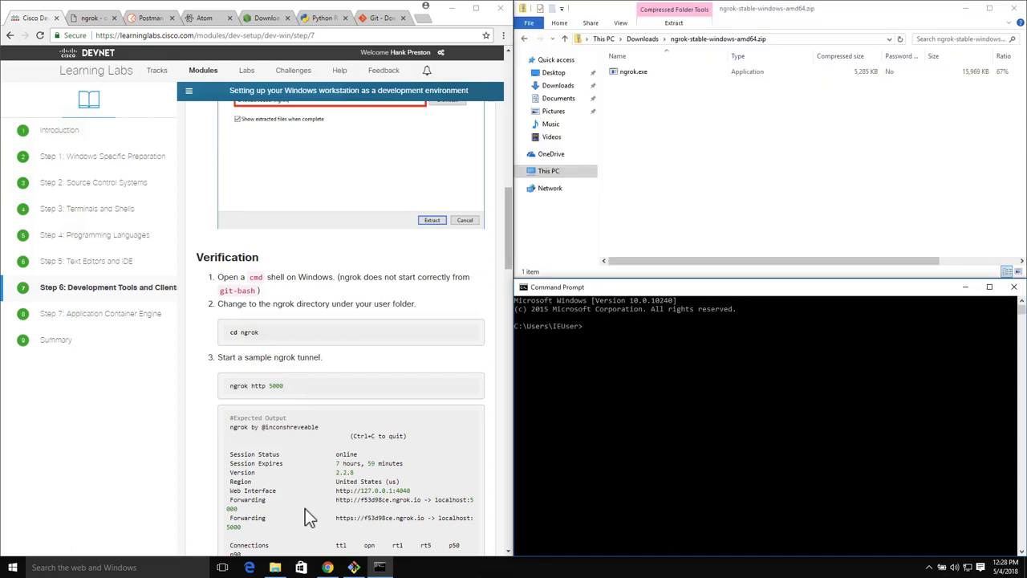
Change to the ngrok directory in Command Prompt and start a sample tunnel with ngrok http 5000
{"action": "left_click", "coordinate": [631, 472]}
{"action": "type", "text": "cd ngro"}
{"action": "key", "text": "BackSpace"}
{"action": "type", "text": "rok"}
{"action": "key", "text": "Return"}
{"action": "key", "text": "Return"}
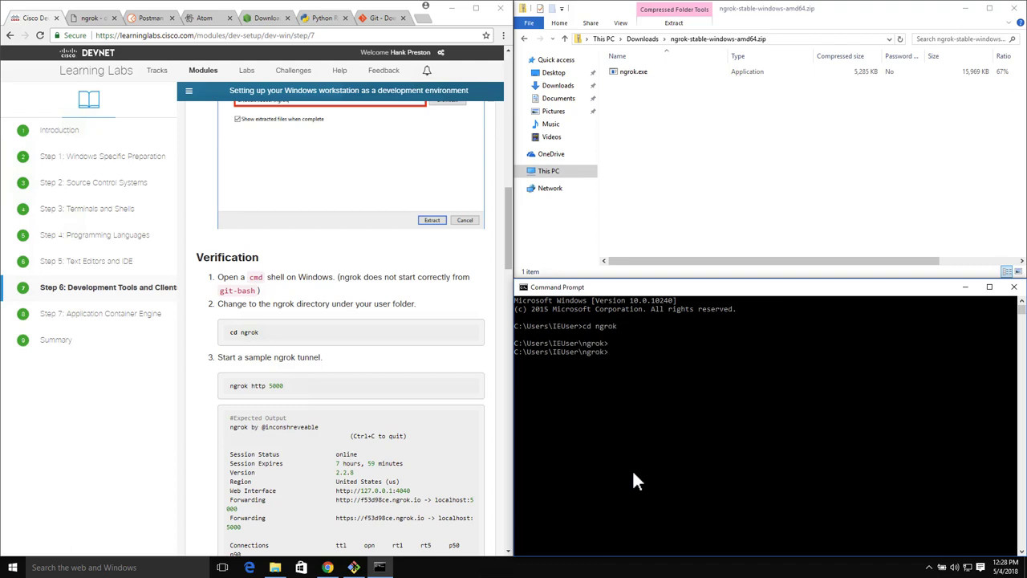
{"action": "type", "text": "ngrok http 5000"}
{"action": "key", "text": "Return"}
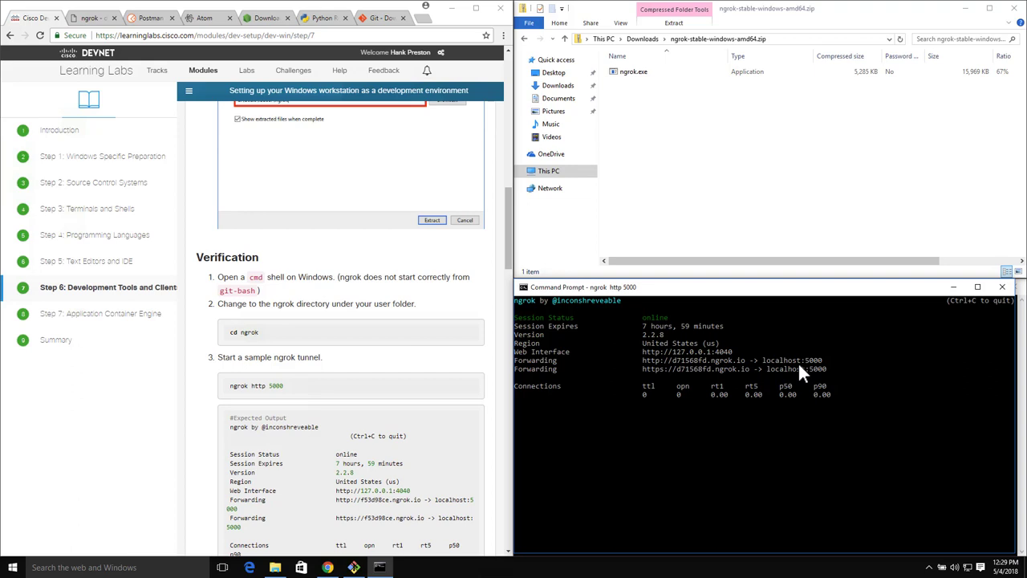
Quit the running ngrok tunnel as the lab instructs and close Command Prompt
{"action": "left_click_drag", "start_coordinate": [505, 252], "coordinate": [518, 330]}
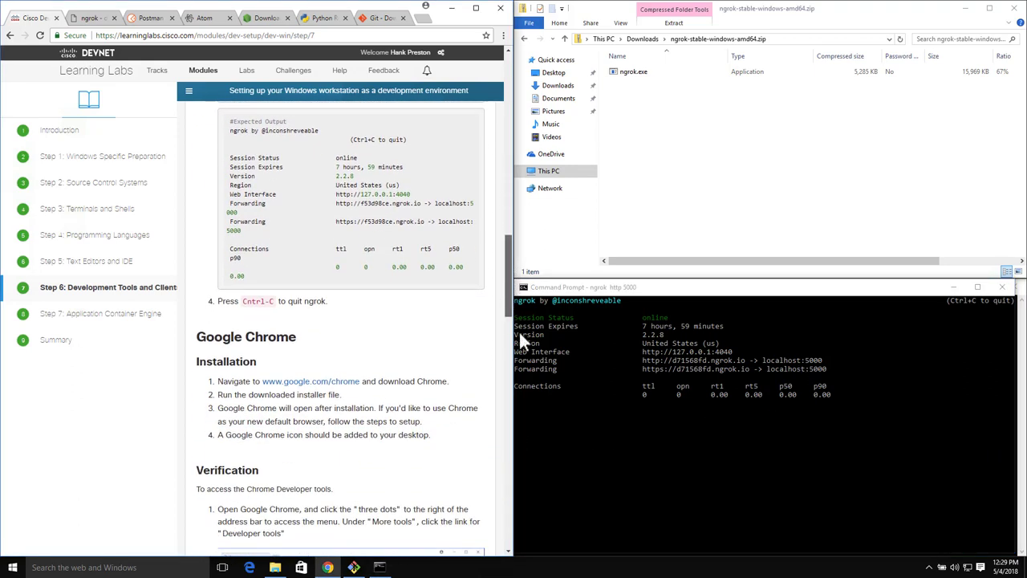
{"action": "left_click", "coordinate": [616, 424]}
{"action": "key", "text": "ctrl+c"}
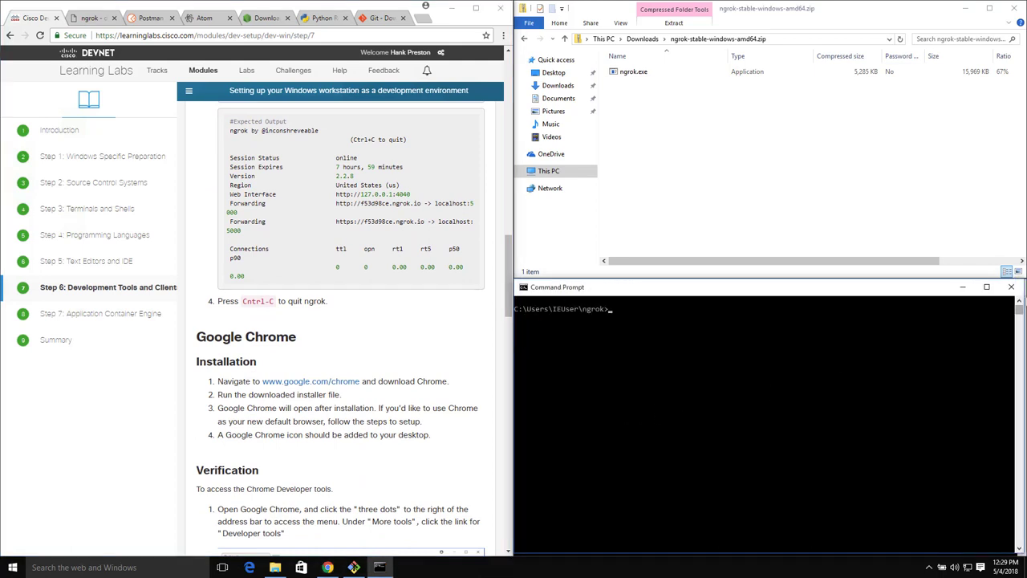
{"action": "left_click", "coordinate": [1011, 288]}
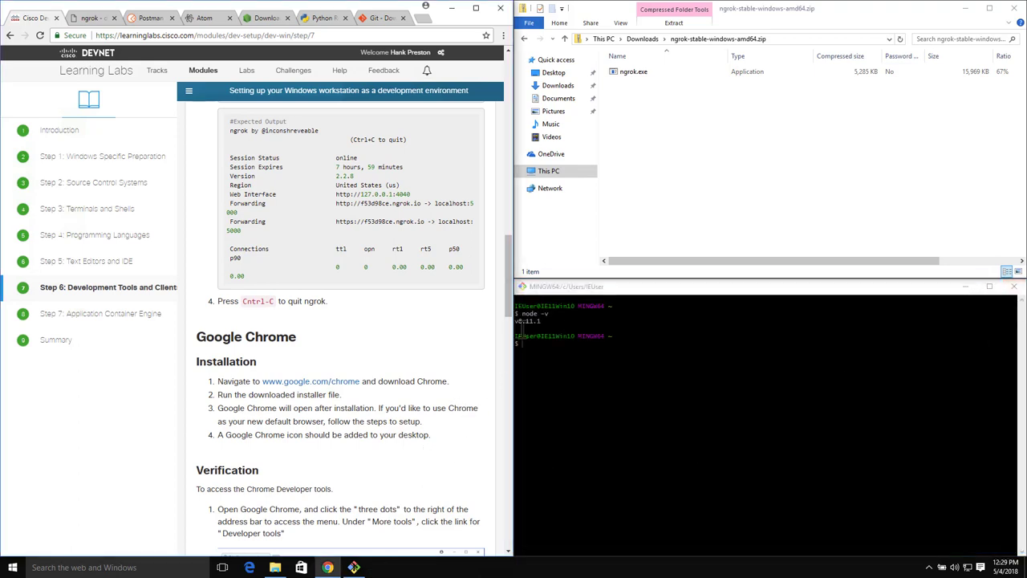
View the Google Chrome download page linked in the lab, and return to the lab's Chrome verification instructions
{"action": "scroll", "coordinate": [507, 319], "scroll_direction": "down", "scroll_amount": 1}
{"action": "left_click_drag", "start_coordinate": [508, 313], "coordinate": [510, 330]}
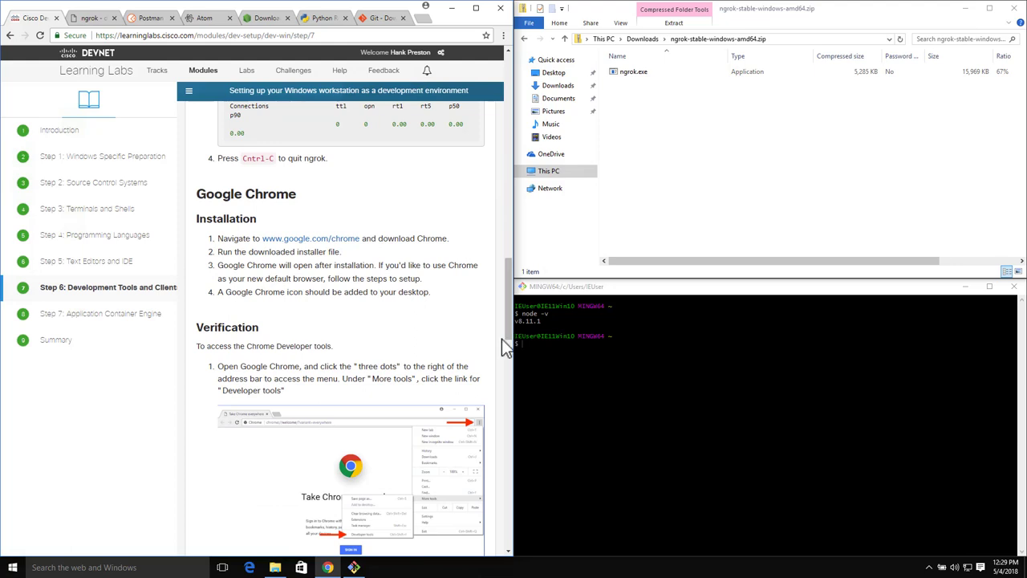
{"action": "left_click", "coordinate": [307, 241]}
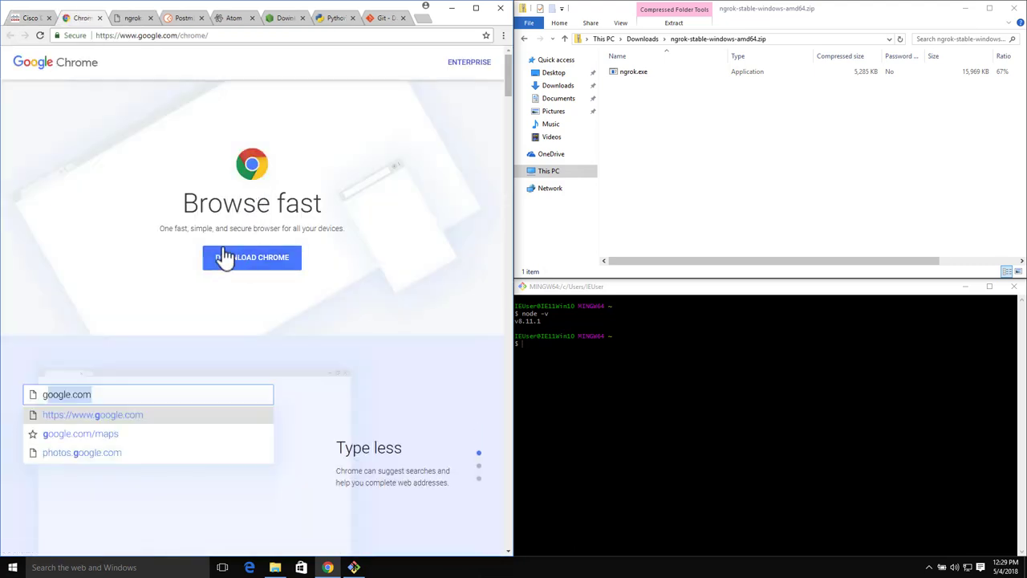
{"action": "left_click", "coordinate": [34, 17]}
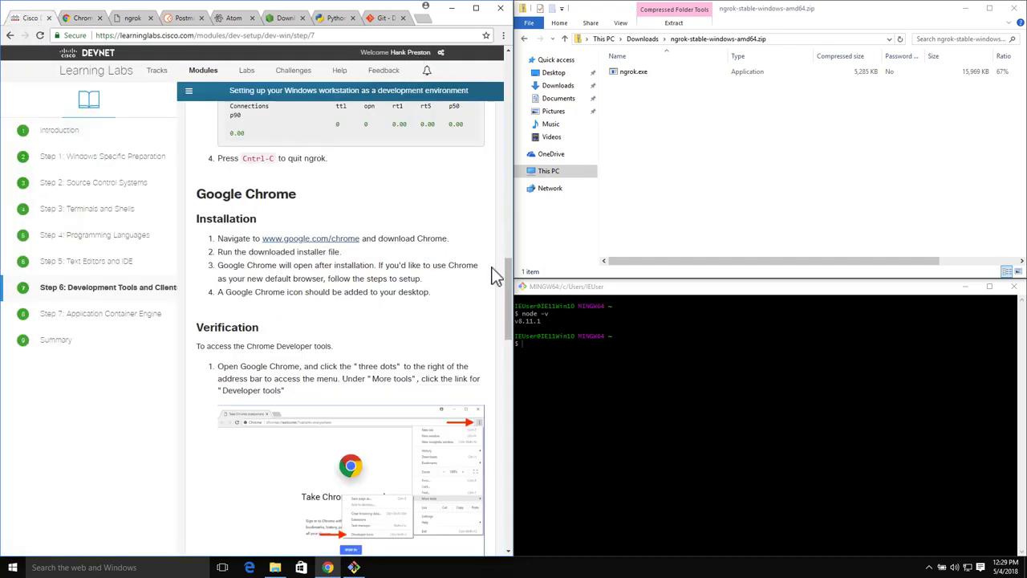
{"action": "left_click_drag", "start_coordinate": [510, 274], "coordinate": [507, 293]}
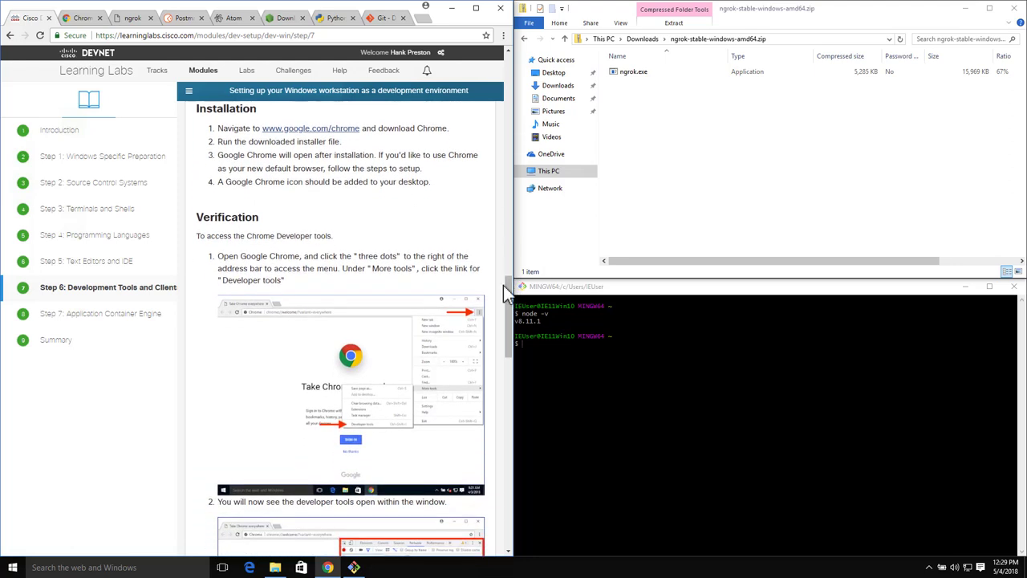
Open Chrome's Developer tools on the lab page and maximize the browser window
{"action": "left_click", "coordinate": [502, 35]}
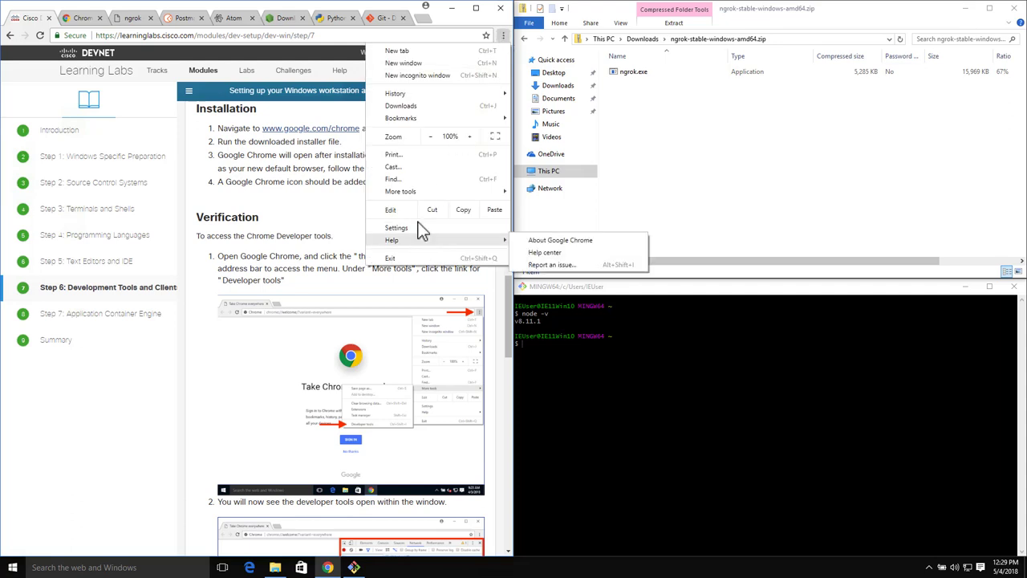
{"action": "mouse_move", "coordinate": [419, 193]}
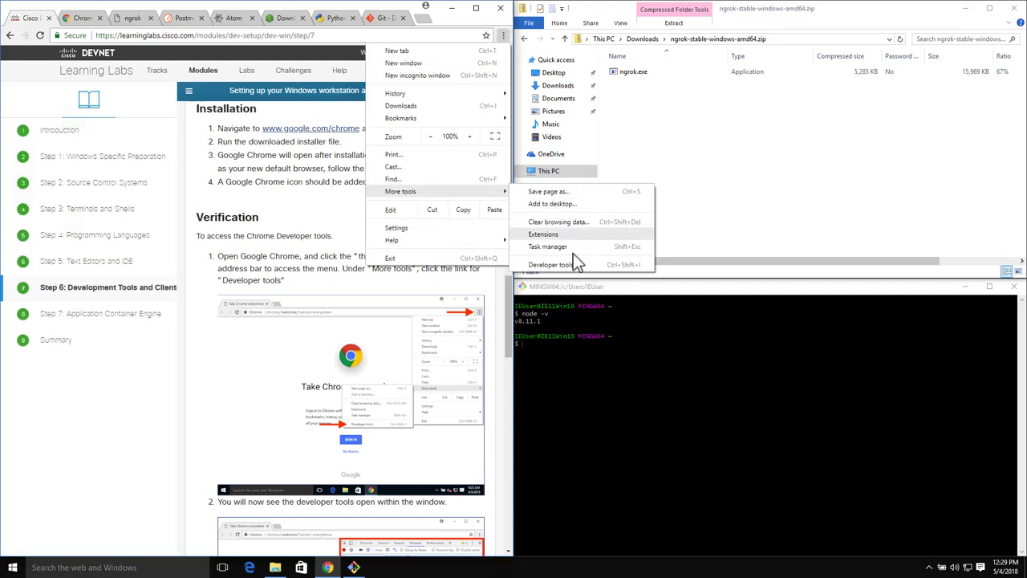
{"action": "left_click", "coordinate": [554, 264]}
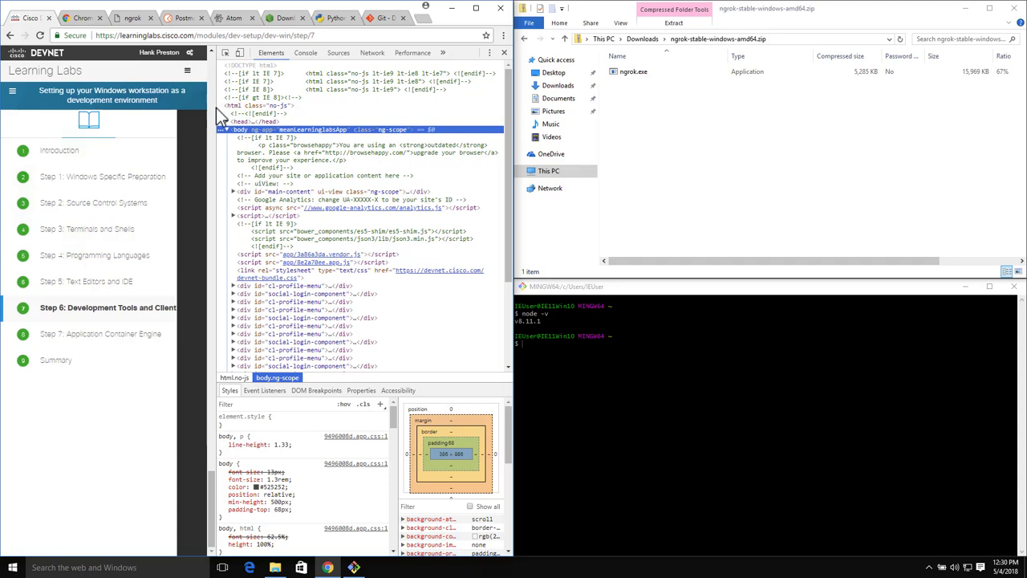
{"action": "key", "text": "super+Up"}
{"action": "key", "text": "super+Up"}
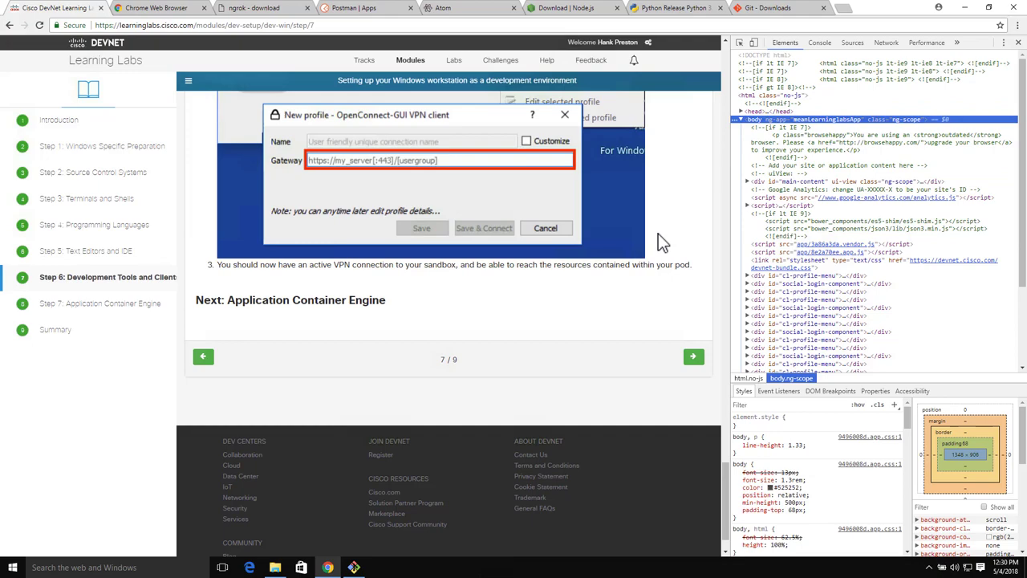
Find the lab's illustration of the open Developer tools for comparison, close the tools, and tile the browser back to half the screen
{"action": "scroll", "coordinate": [658, 233], "scroll_direction": "up", "scroll_amount": 5}
{"action": "scroll", "coordinate": [658, 233], "scroll_direction": "up", "scroll_amount": 8}
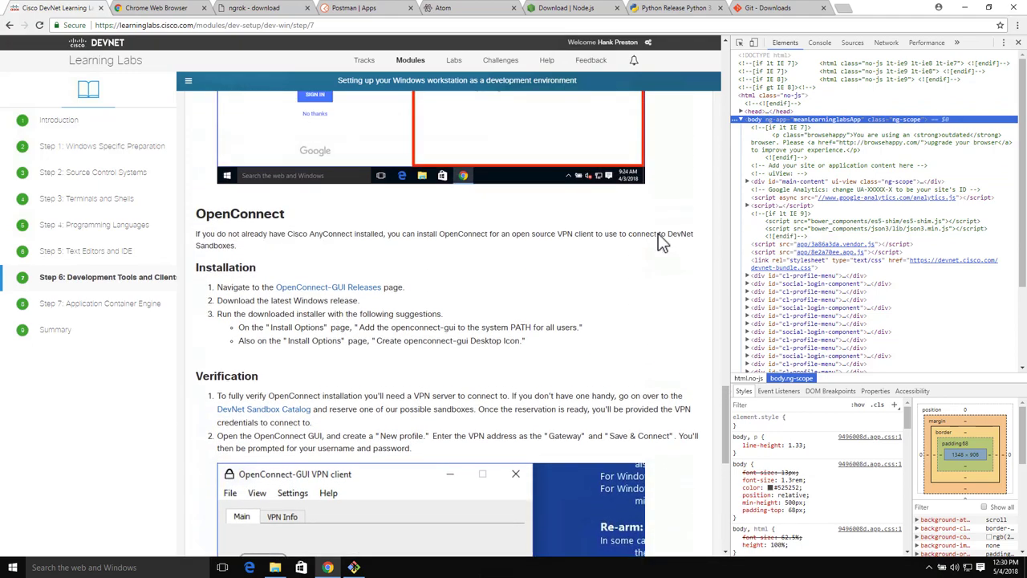
{"action": "scroll", "coordinate": [658, 234], "scroll_direction": "down", "scroll_amount": 1}
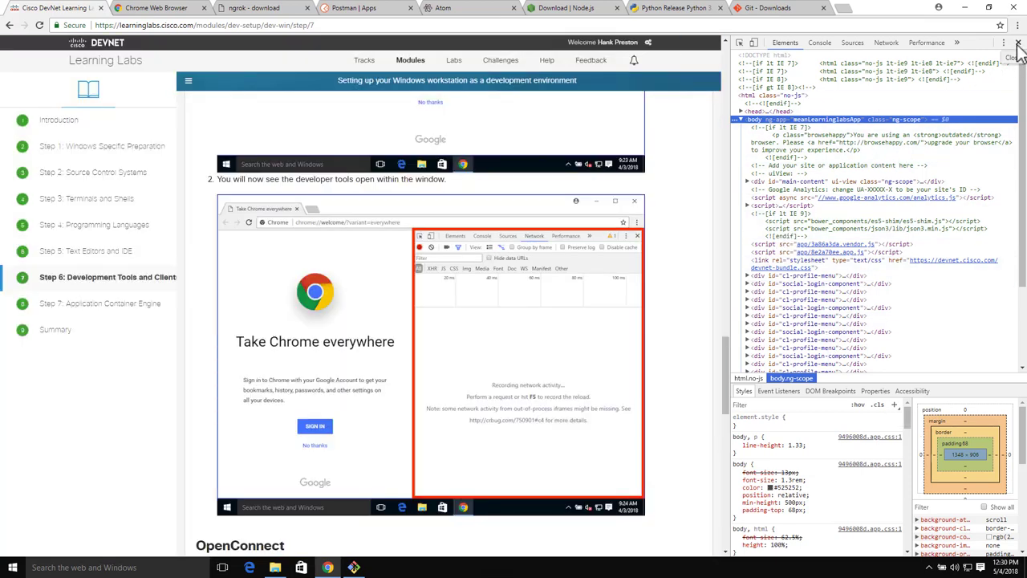
{"action": "left_click", "coordinate": [1016, 44]}
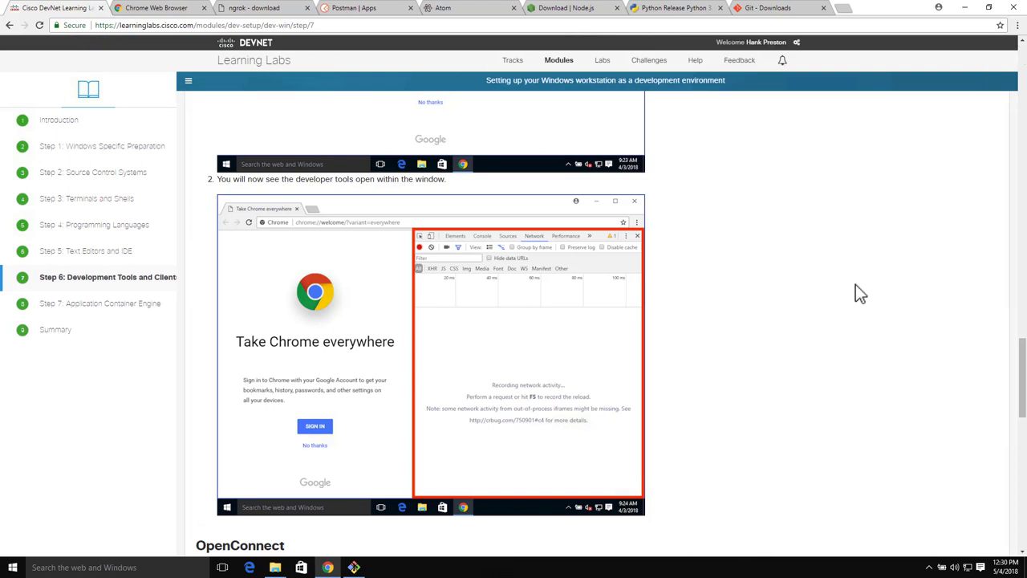
{"action": "key", "text": "super+Left"}
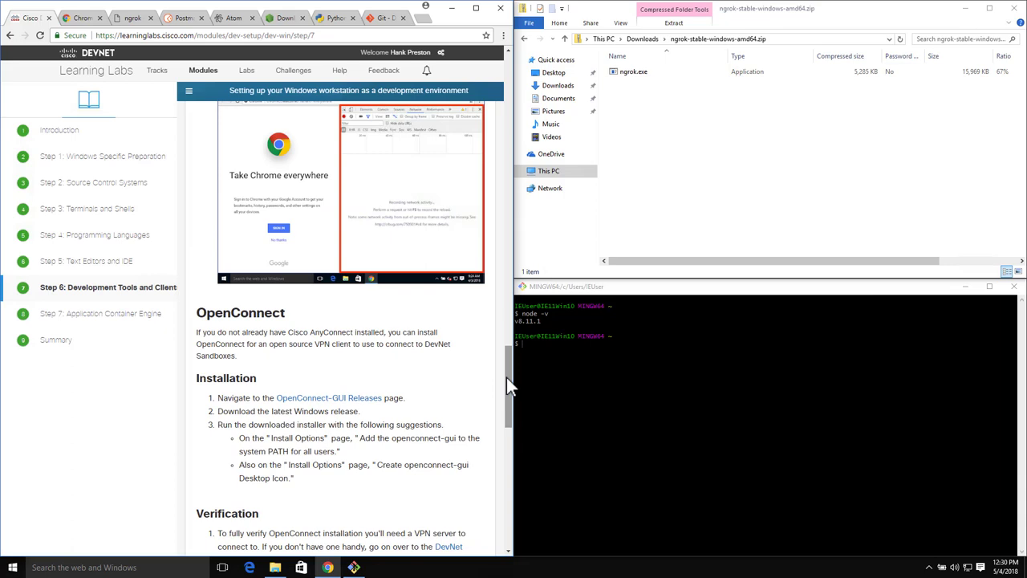
View the OpenConnect-GUI Releases page linked in the lab, select openconnect-gui-1.5.3-win32.exe in Downloads, and return to the lab's installation instructions
{"action": "left_click_drag", "start_coordinate": [507, 380], "coordinate": [508, 390]}
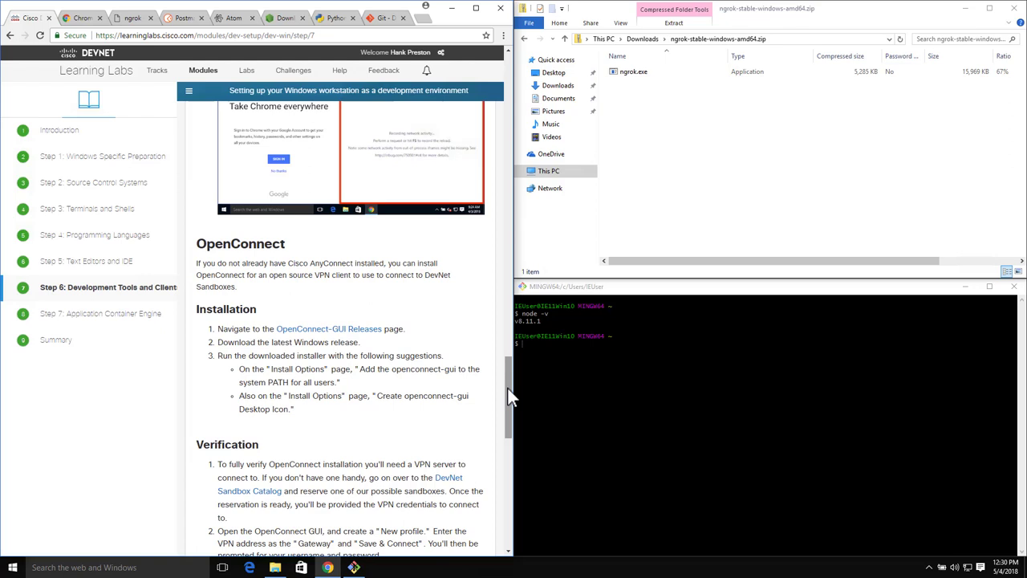
{"action": "left_click_drag", "start_coordinate": [510, 378], "coordinate": [508, 393]}
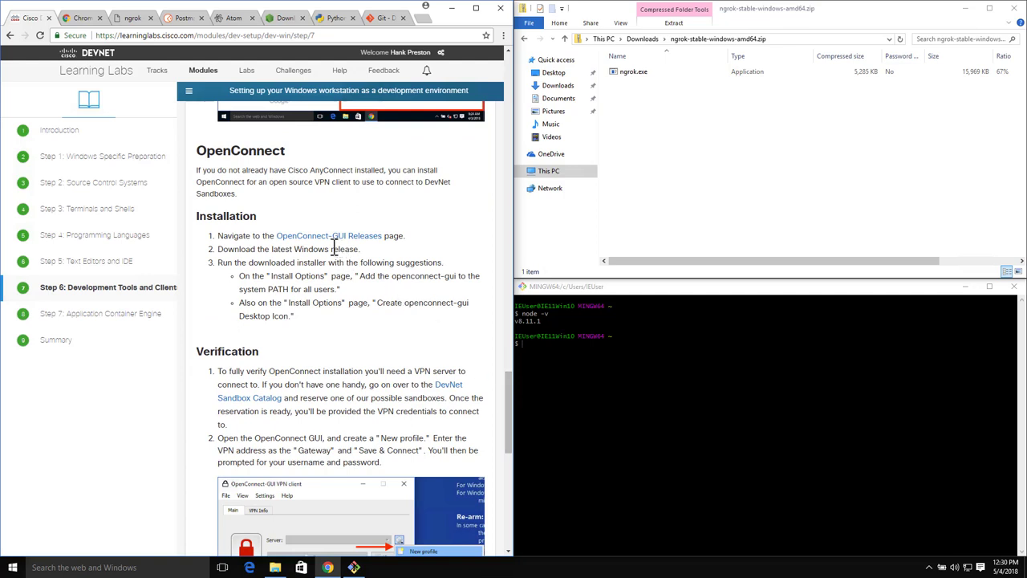
{"action": "left_click", "coordinate": [315, 236]}
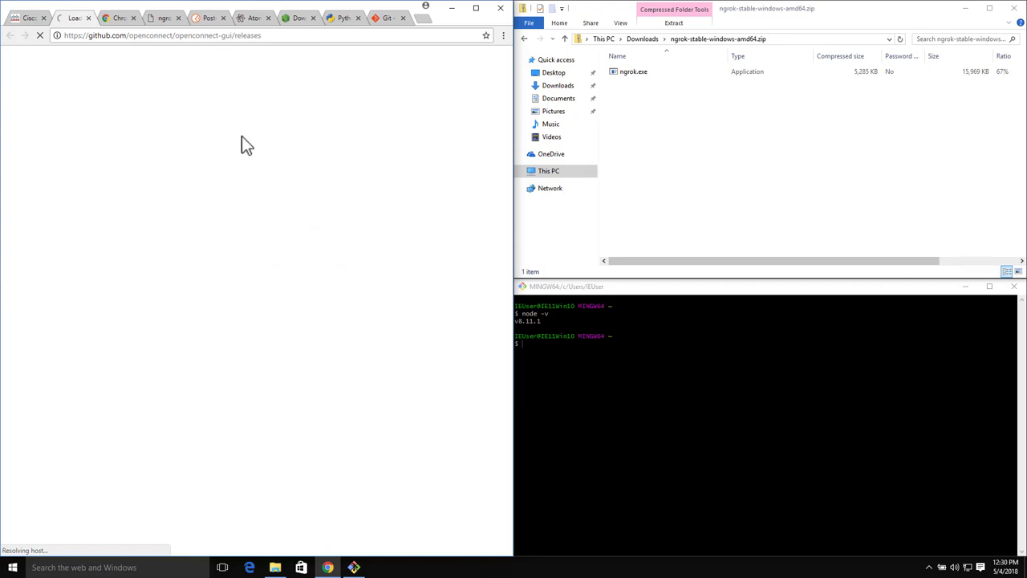
{"action": "left_click", "coordinate": [641, 39]}
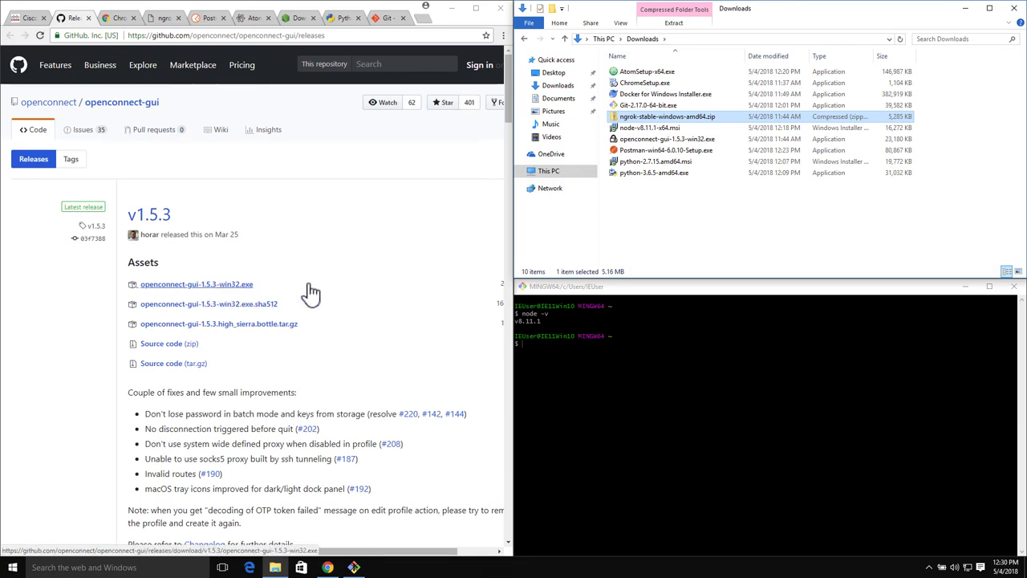
{"action": "left_click", "coordinate": [651, 138]}
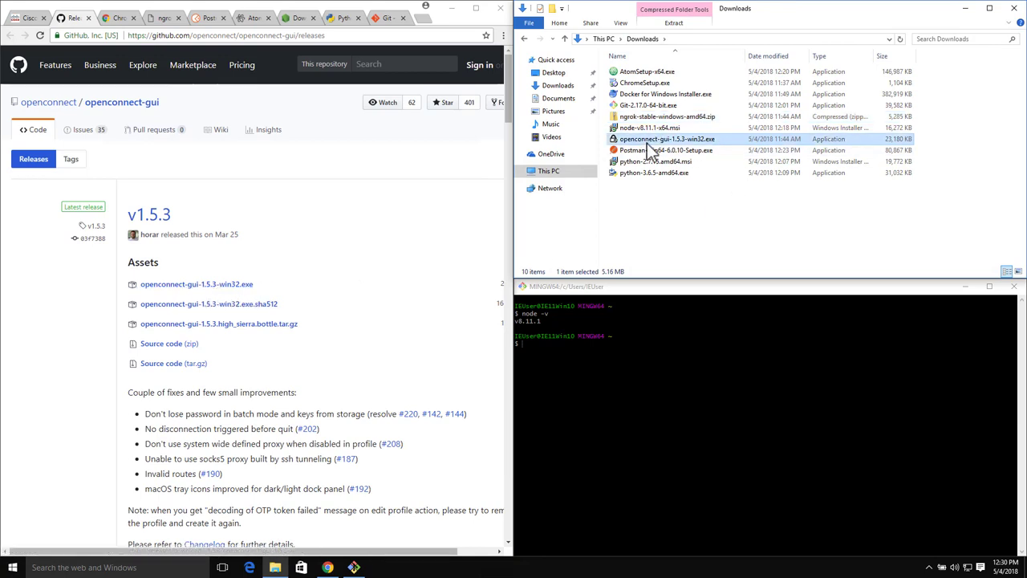
{"action": "left_click", "coordinate": [24, 18]}
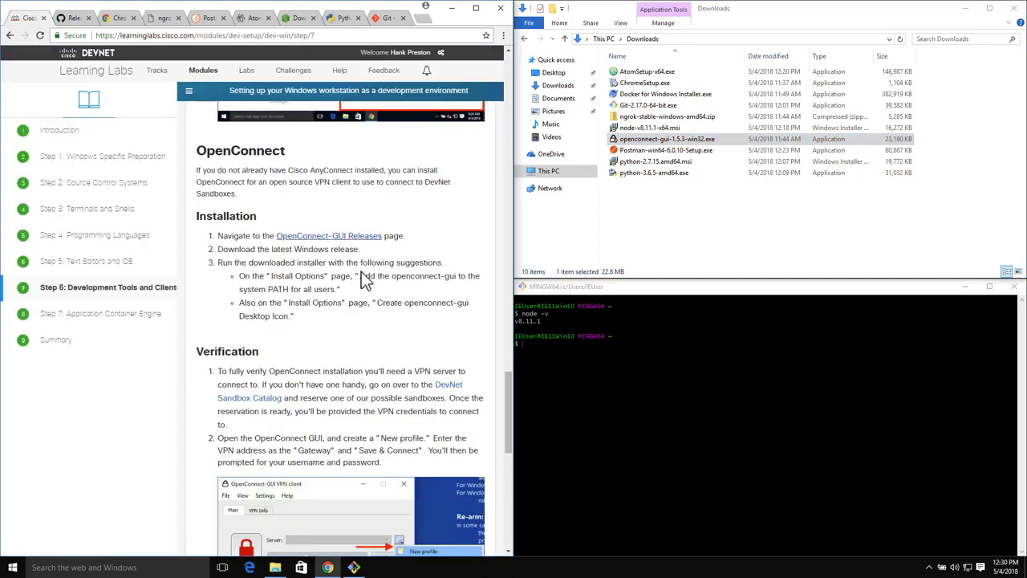
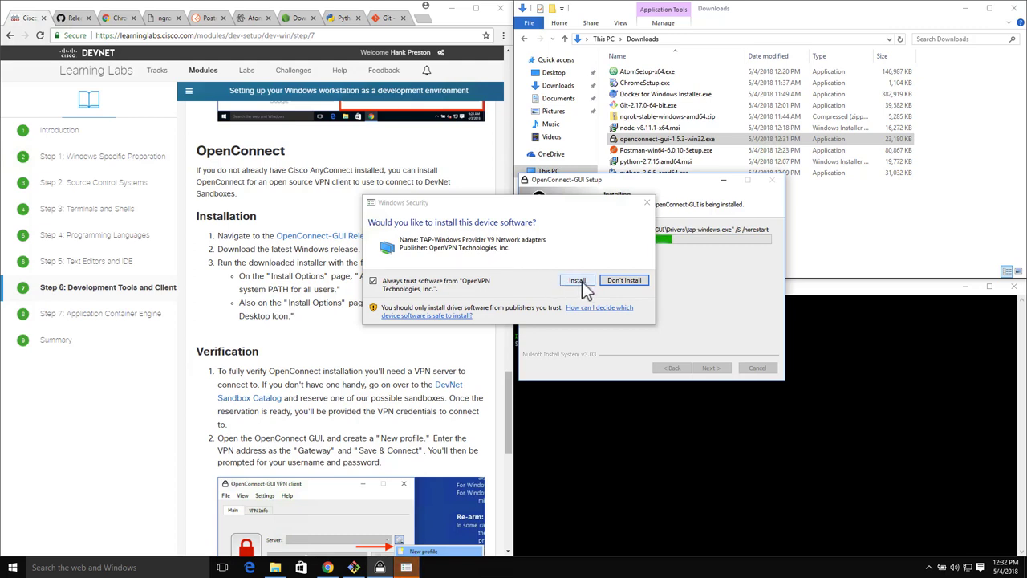
Allow the TAP-Windows network adapter driver, finish the OpenConnect-GUI setup with the client launched, and move the client window off the lab page
{"action": "left_click", "coordinate": [580, 283]}
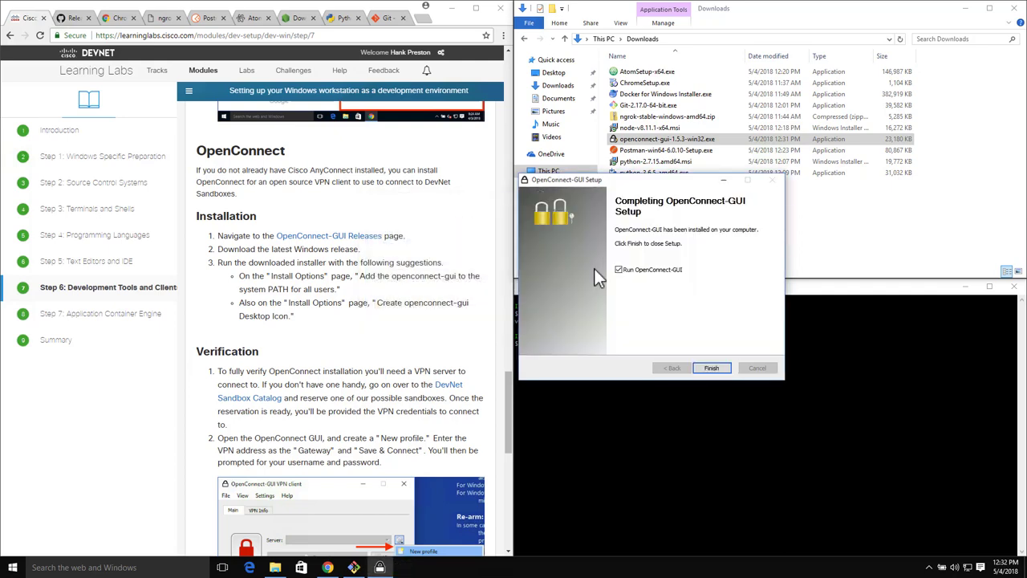
{"action": "left_click", "coordinate": [619, 270]}
{"action": "left_click", "coordinate": [712, 367]}
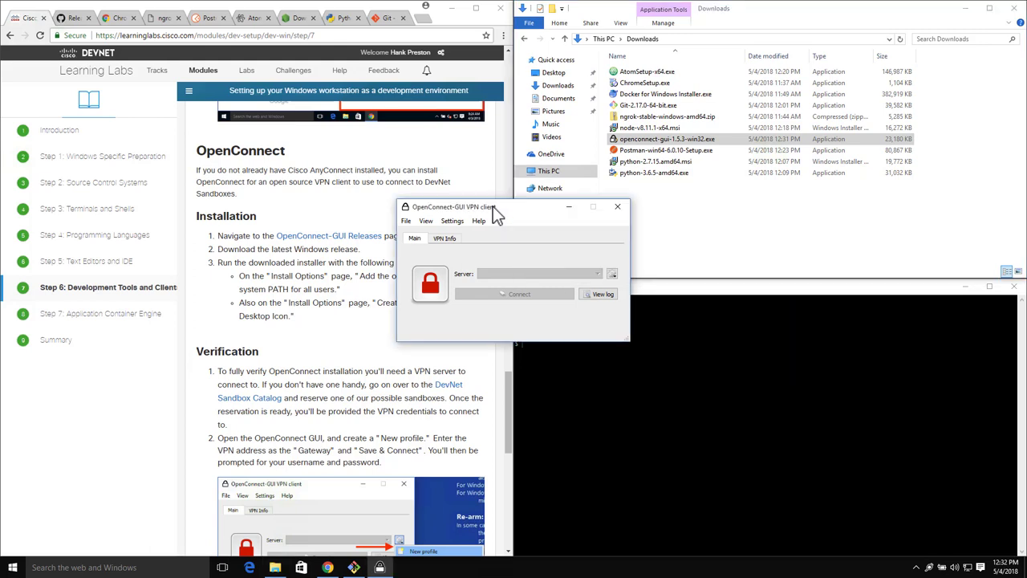
{"action": "left_click_drag", "start_coordinate": [562, 213], "coordinate": [734, 224]}
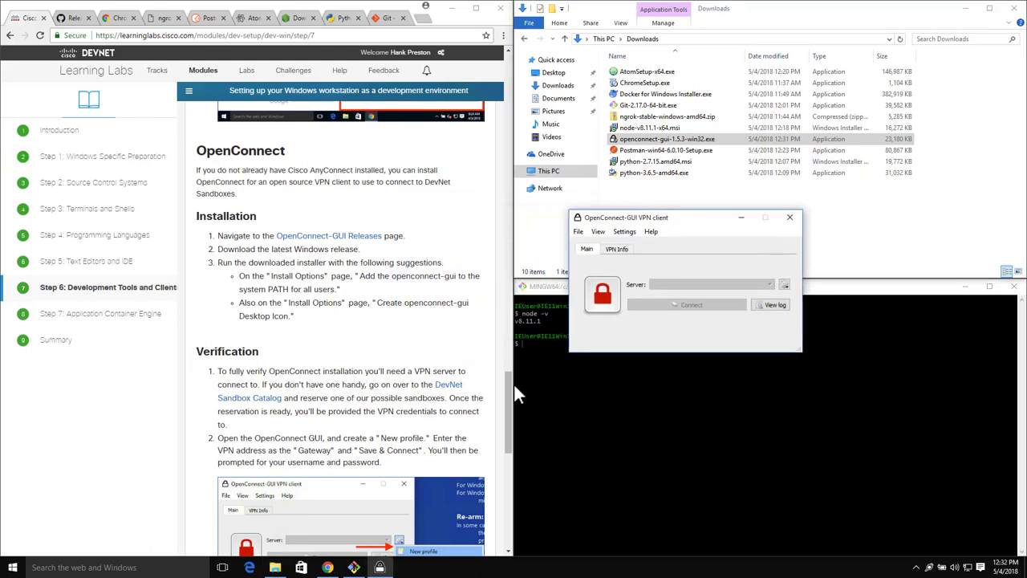
Following the lab's OpenConnect verification section, open the New profile form in OpenConnect-GUI and close it without saving
{"action": "left_click_drag", "start_coordinate": [511, 385], "coordinate": [506, 417]}
{"action": "scroll", "coordinate": [506, 417], "scroll_direction": "down", "scroll_amount": 1}
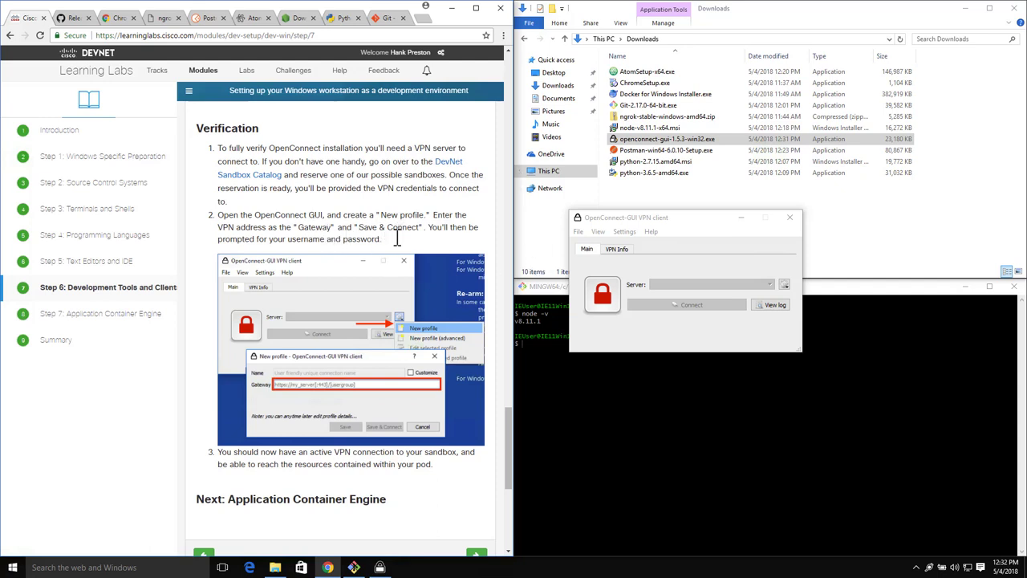
{"action": "left_click", "coordinate": [784, 285]}
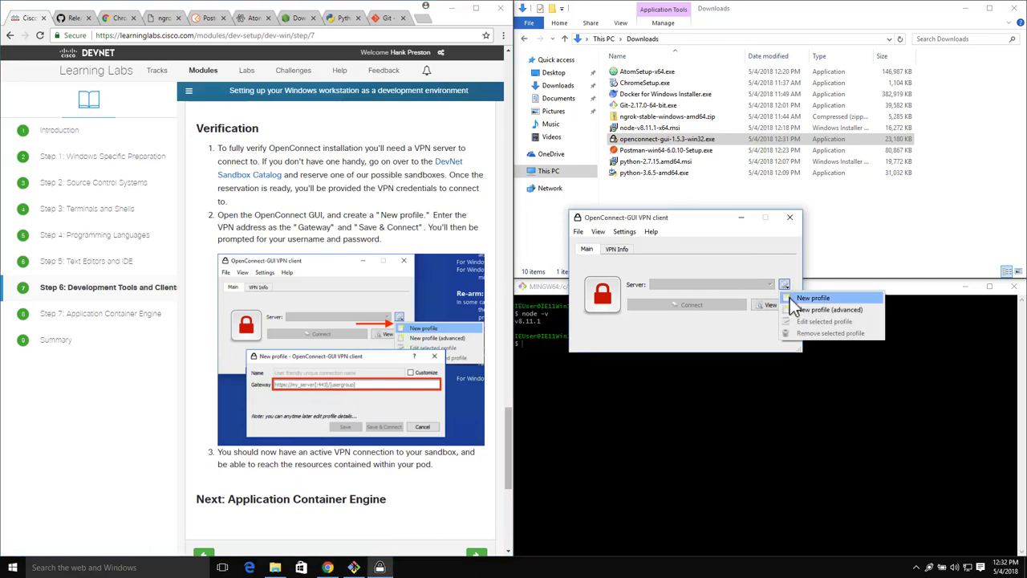
{"action": "left_click", "coordinate": [810, 297]}
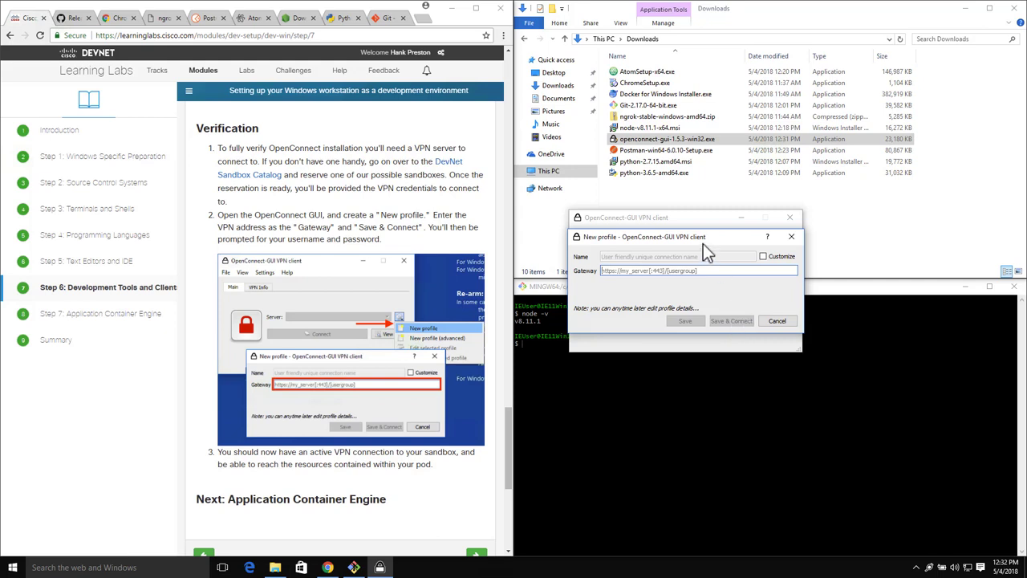
{"action": "left_click_drag", "start_coordinate": [699, 239], "coordinate": [731, 278]}
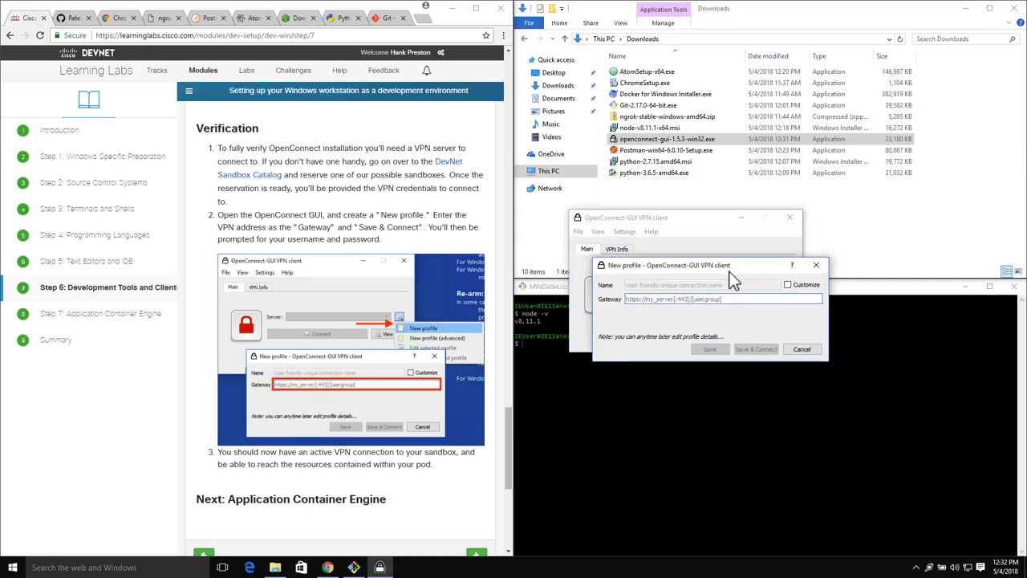
{"action": "left_click", "coordinate": [825, 270]}
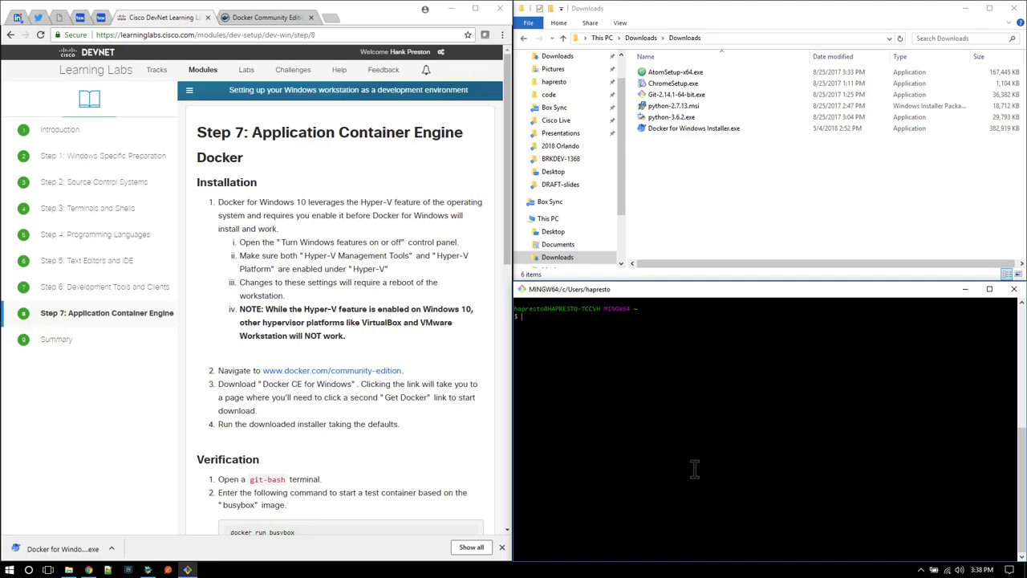
Open Turn Windows features on or off and inspect the Hyper-V Management Tools and Hyper-V Platform settings under Hyper-V
{"action": "key", "text": "super"}
{"action": "type", "text": "features"}
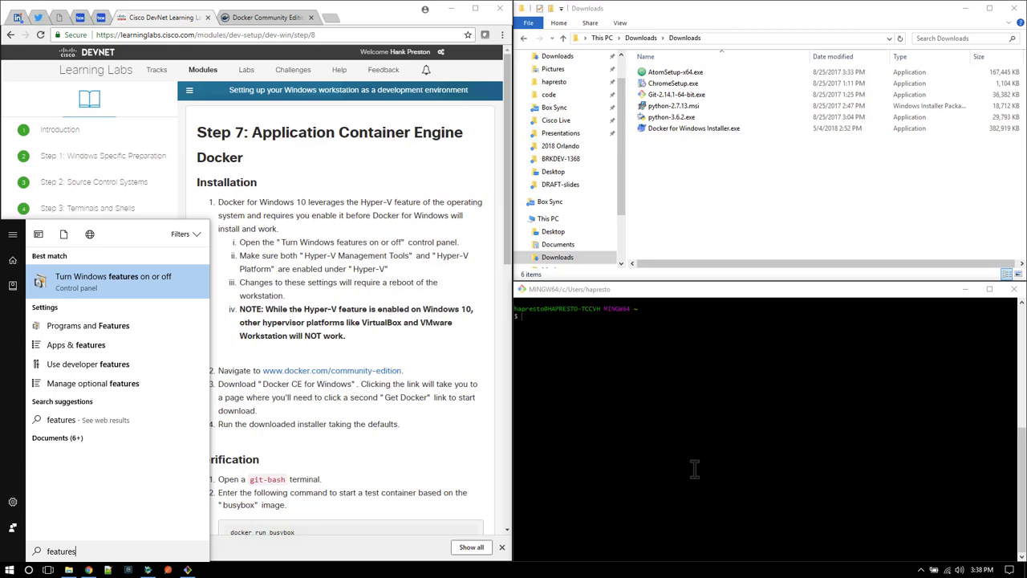
{"action": "key", "text": "Return"}
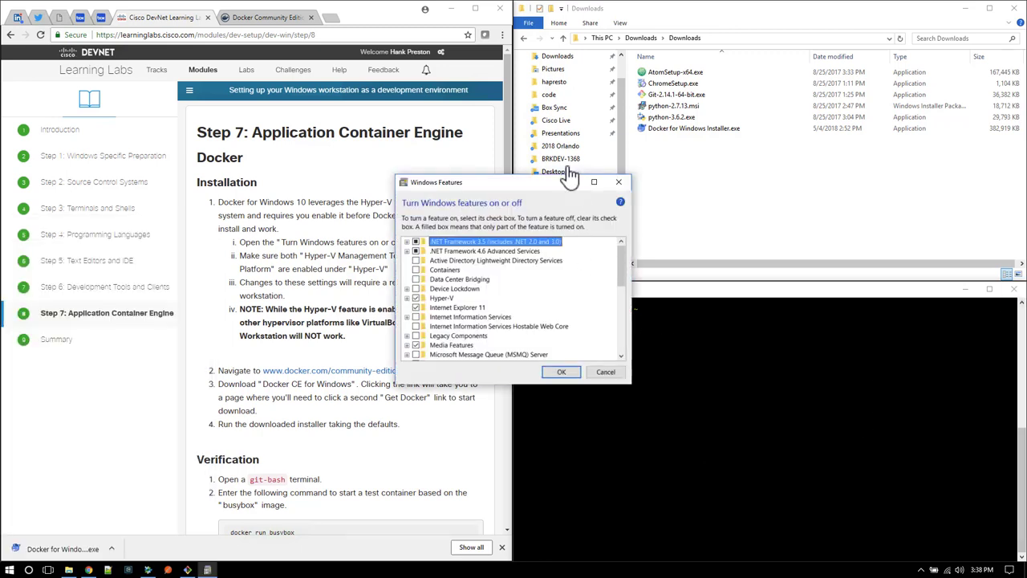
{"action": "left_click_drag", "start_coordinate": [565, 178], "coordinate": [679, 153]}
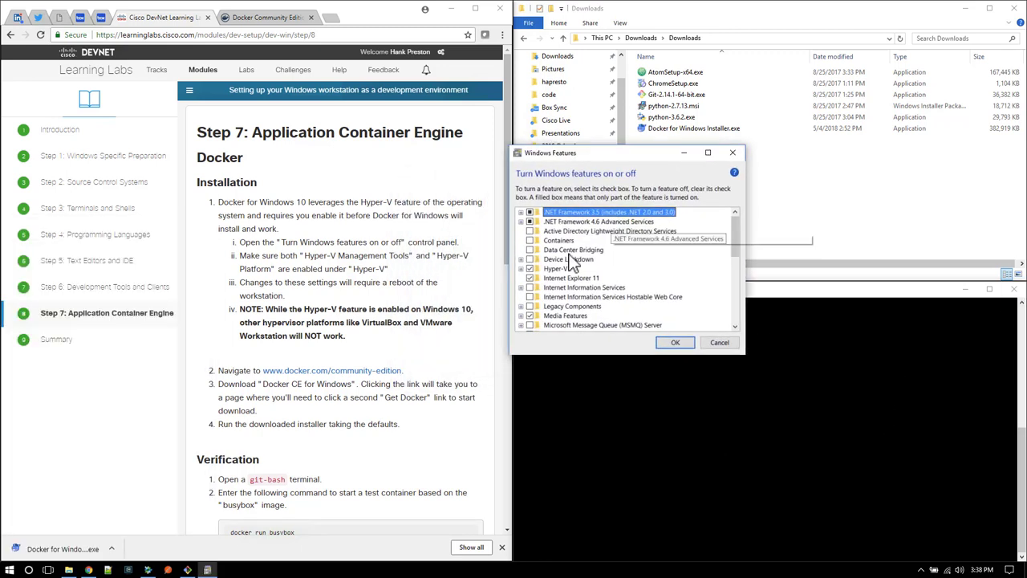
{"action": "left_click", "coordinate": [520, 269]}
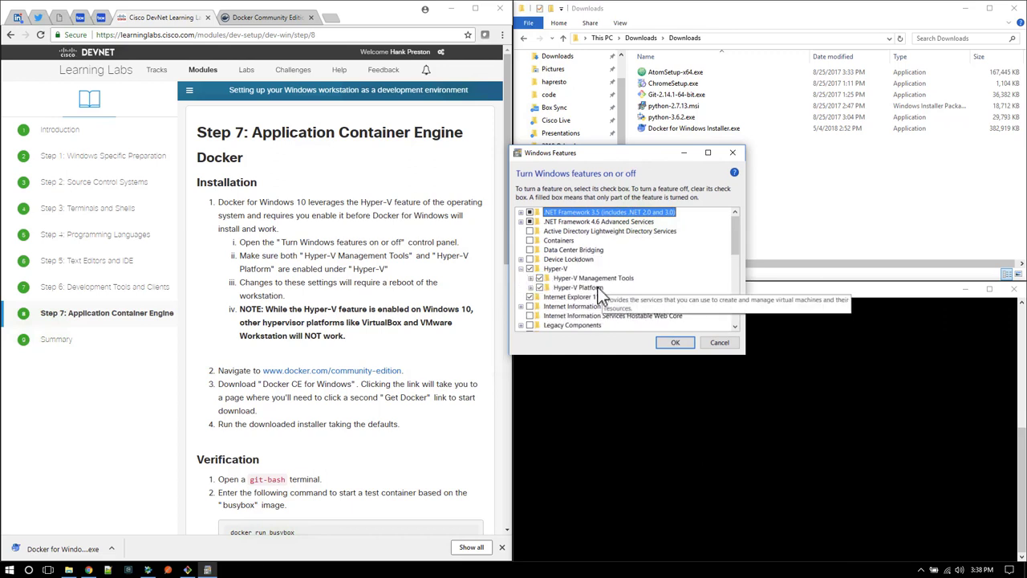
{"action": "left_click", "coordinate": [521, 269]}
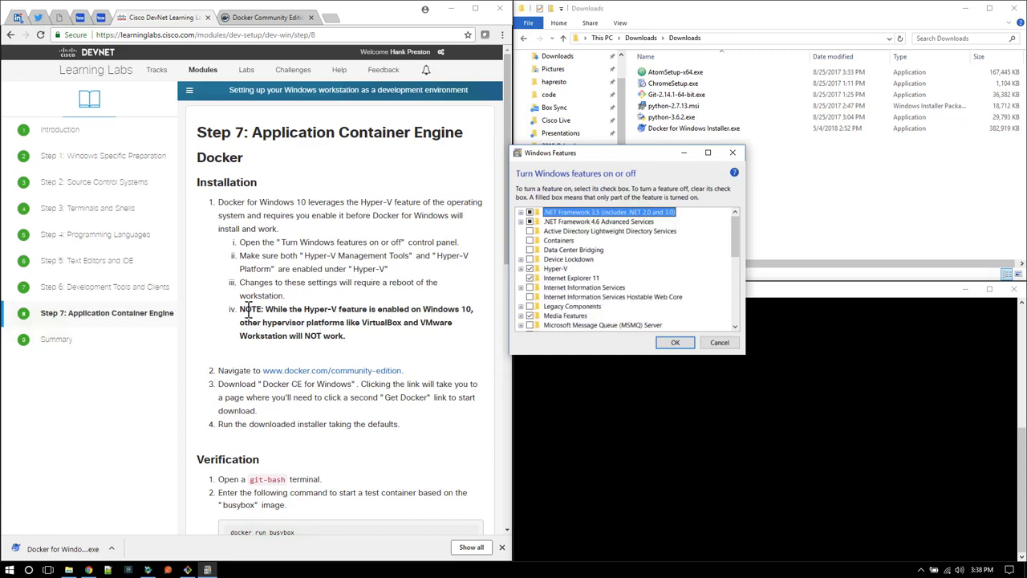
Highlight the lab's note about Hyper-V and other hypervisor platforms, and dismiss the Windows Features dialog without applying changes
{"action": "left_click_drag", "start_coordinate": [240, 310], "coordinate": [369, 344]}
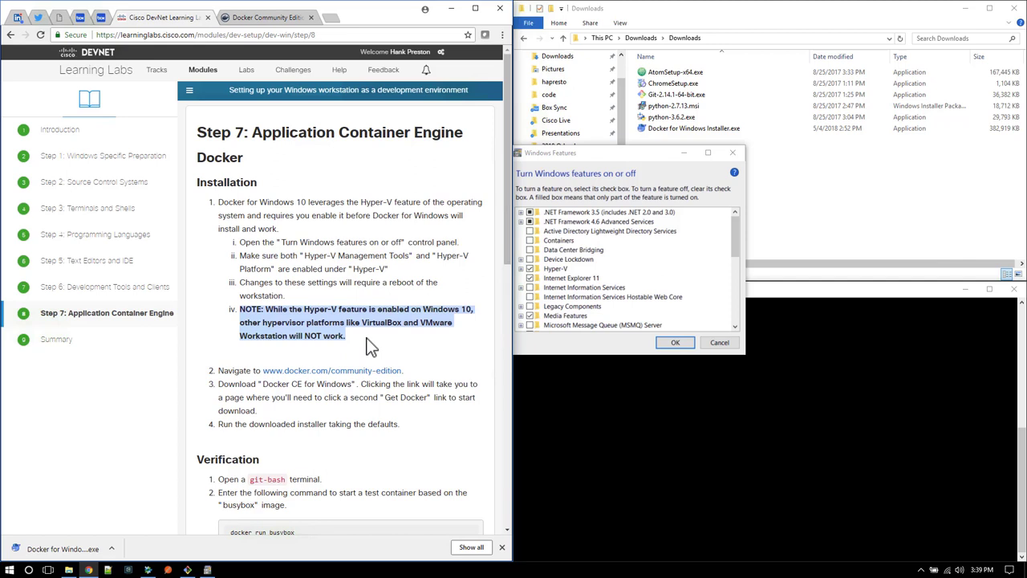
{"action": "left_click", "coordinate": [714, 342]}
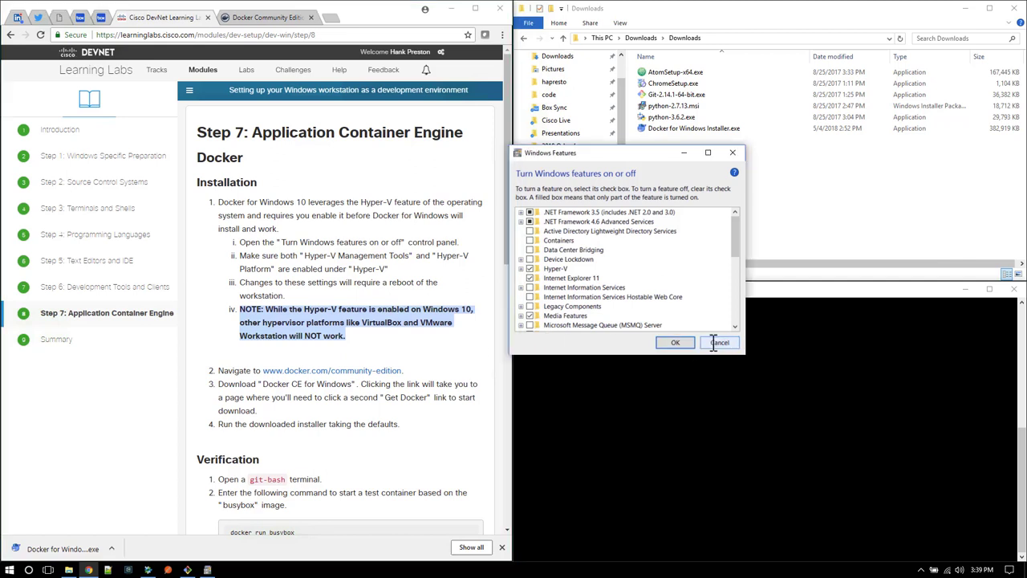
{"action": "left_click", "coordinate": [338, 377]}
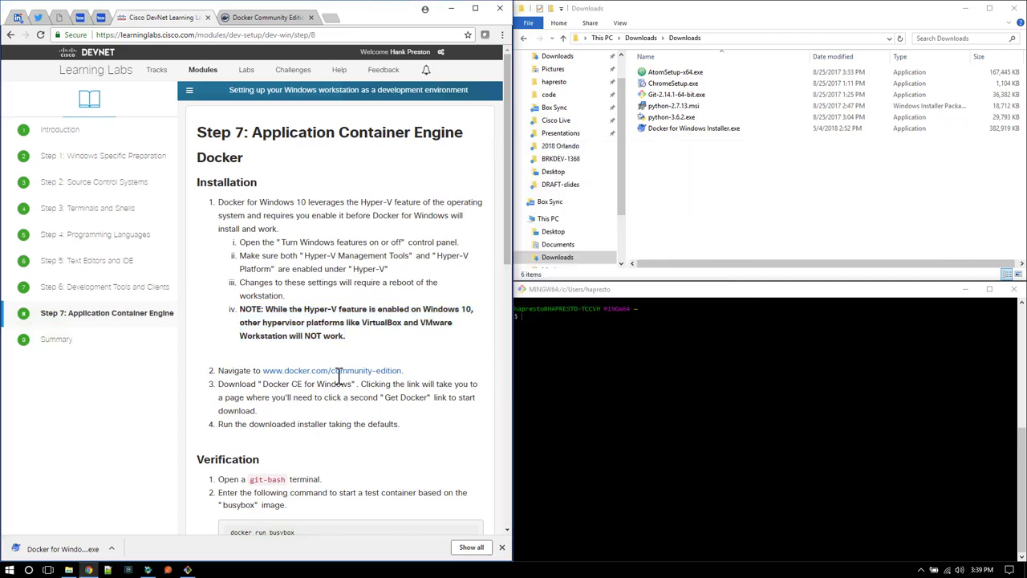
Follow the lab's Docker link to the Docker Store, filter editions by Windows, and open the Docker Community Edition for Windows page
{"action": "left_click", "coordinate": [308, 372]}
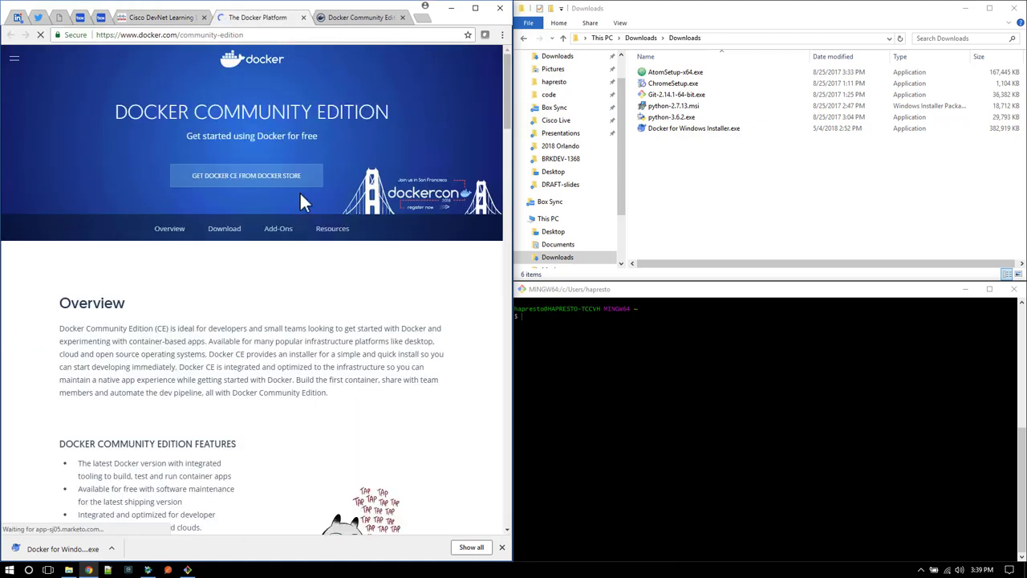
{"action": "left_click", "coordinate": [251, 185]}
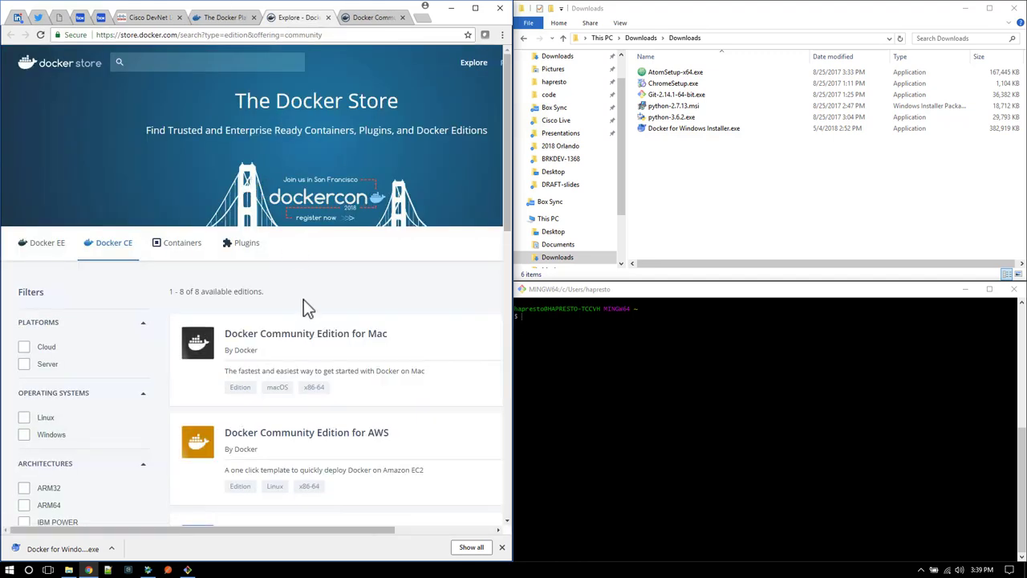
{"action": "left_click", "coordinate": [24, 435]}
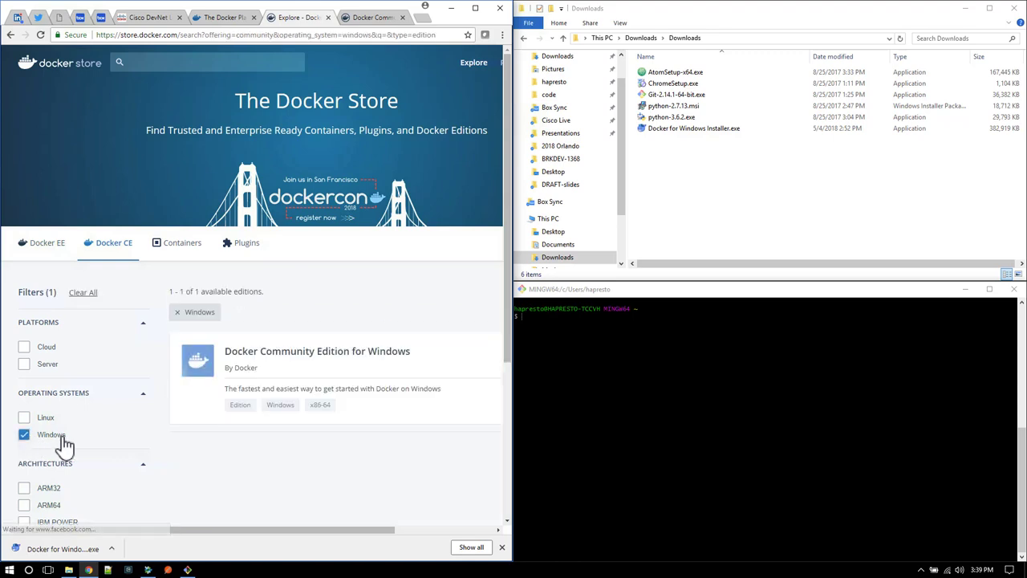
{"action": "left_click", "coordinate": [203, 367]}
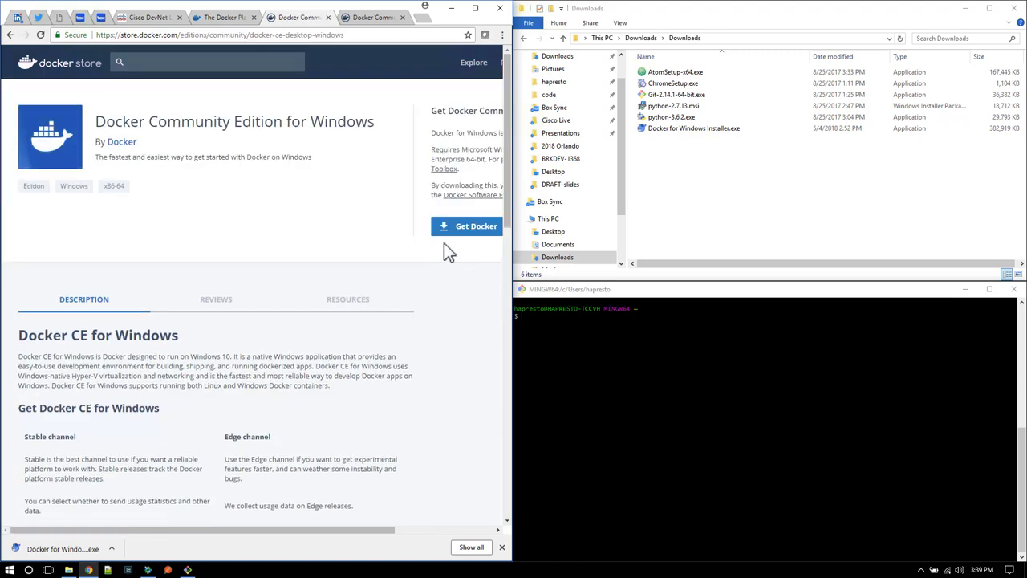
Return to the DevNet lab page, and run Docker for Windows Installer.exe from Downloads with permission to make changes, closing the installer at the end
{"action": "left_click", "coordinate": [677, 158]}
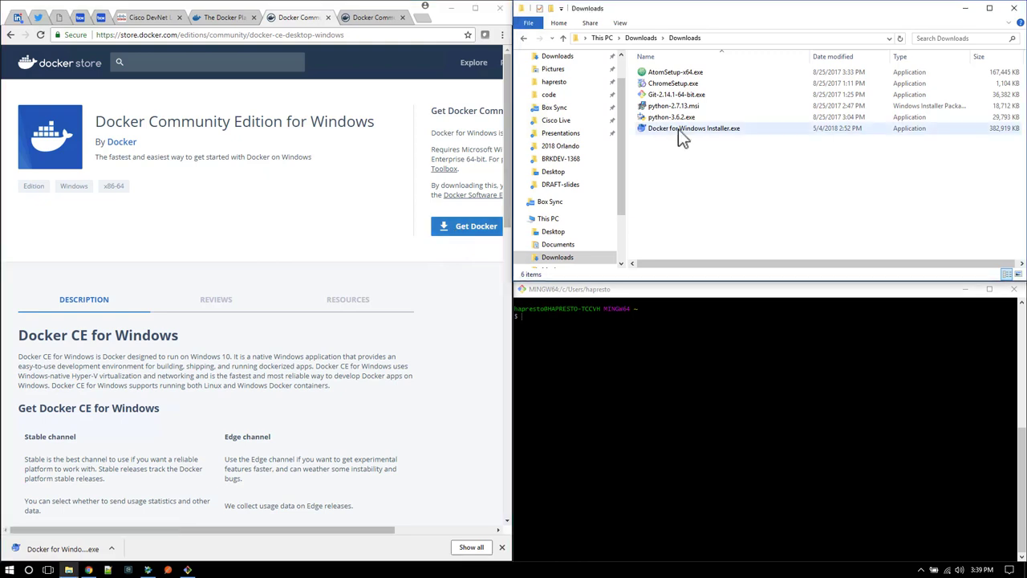
{"action": "left_click", "coordinate": [148, 18]}
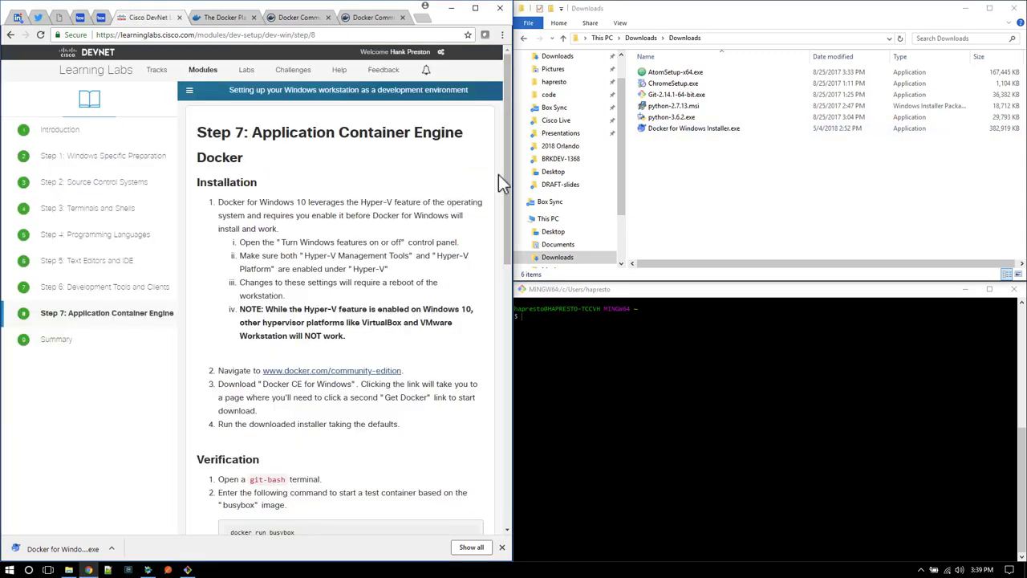
{"action": "left_click", "coordinate": [681, 130]}
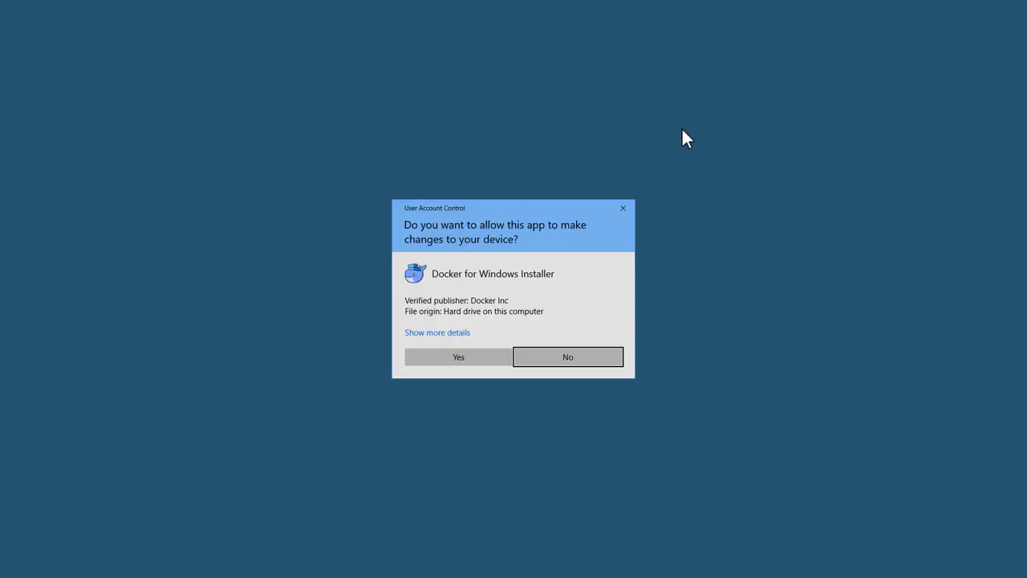
{"action": "left_click", "coordinate": [456, 354]}
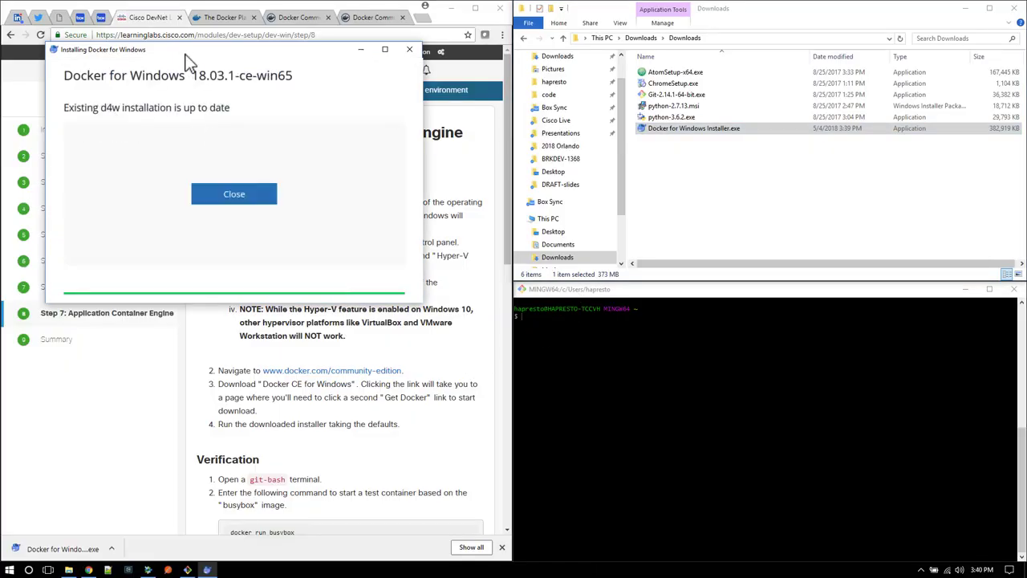
{"action": "left_click_drag", "start_coordinate": [207, 57], "coordinate": [534, 88]}
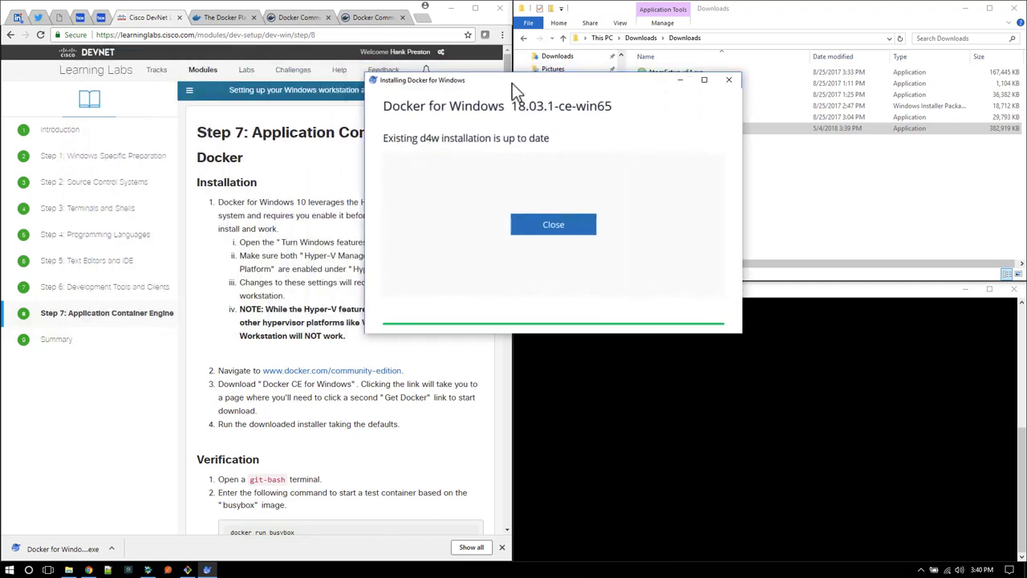
{"action": "left_click", "coordinate": [576, 227]}
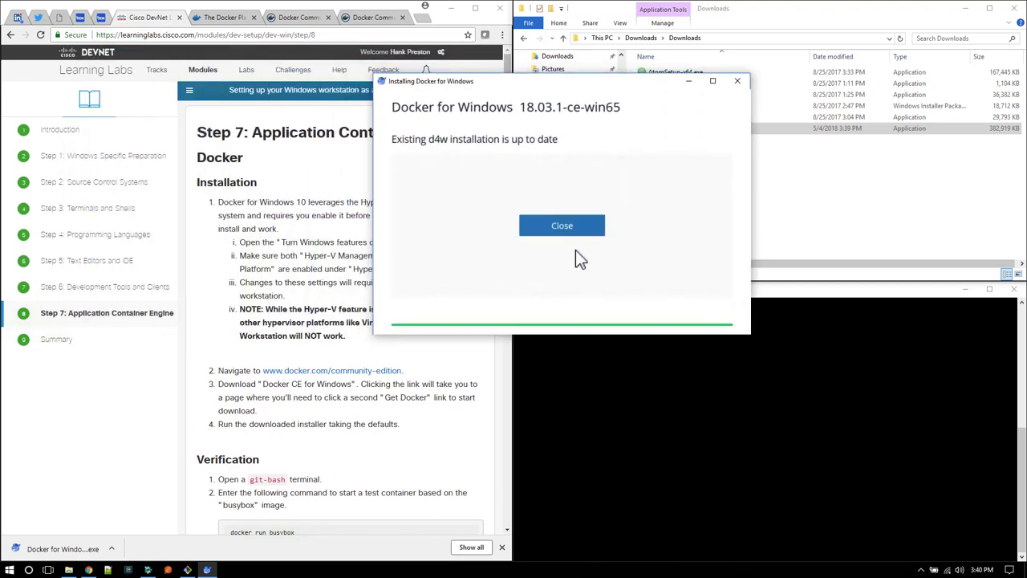
{"action": "left_click", "coordinate": [564, 232]}
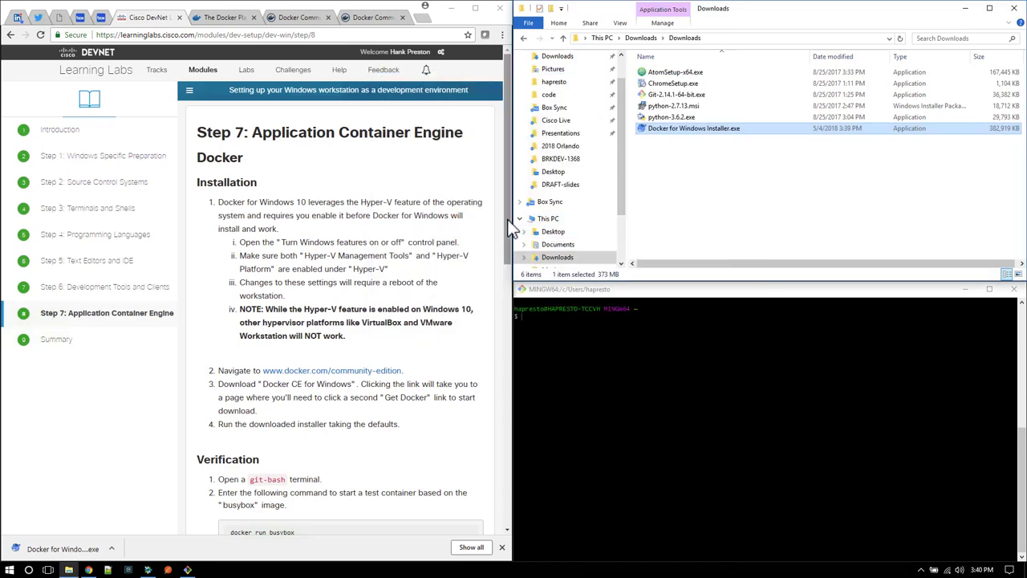
Following the lab's Docker verification section, run "docker run busybox" in the git-bash terminal and list all containers with "docker ps -a"
{"action": "scroll", "coordinate": [510, 270], "scroll_direction": "down", "scroll_amount": 3}
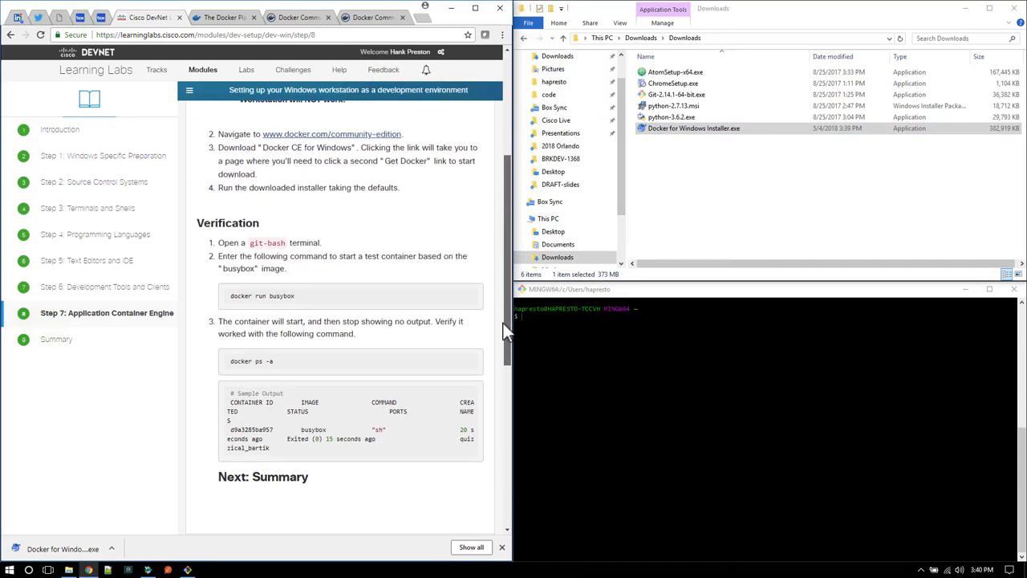
{"action": "left_click", "coordinate": [608, 353]}
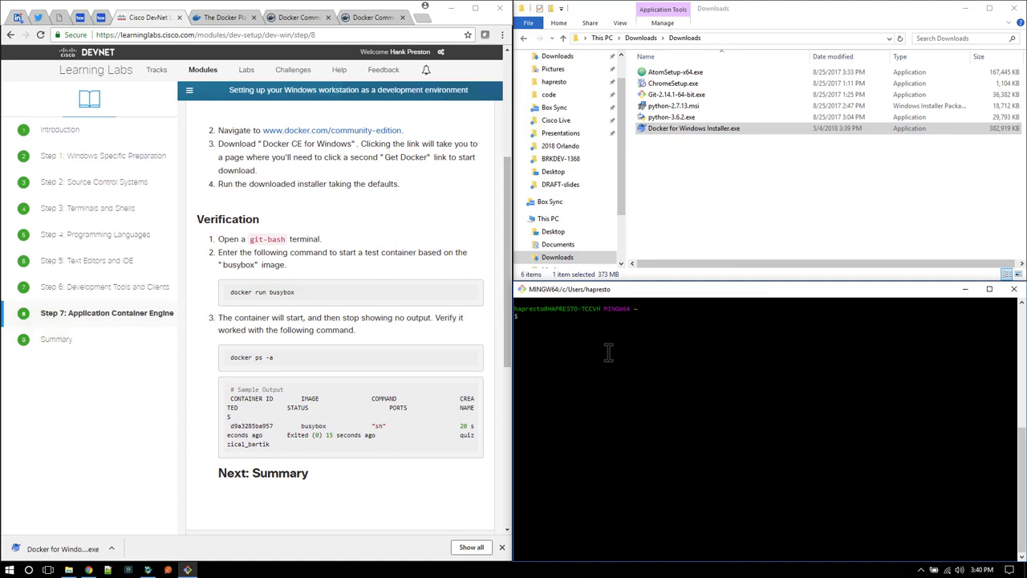
{"action": "type", "text": "docker run busybox"}
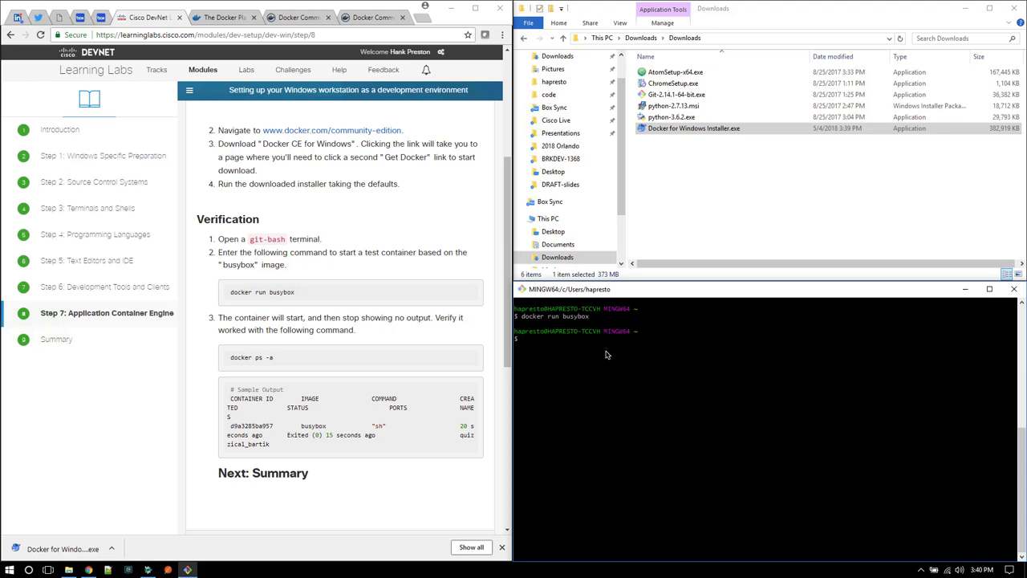
{"action": "type", "text": "docker ps -a"}
{"action": "key", "text": "Return"}
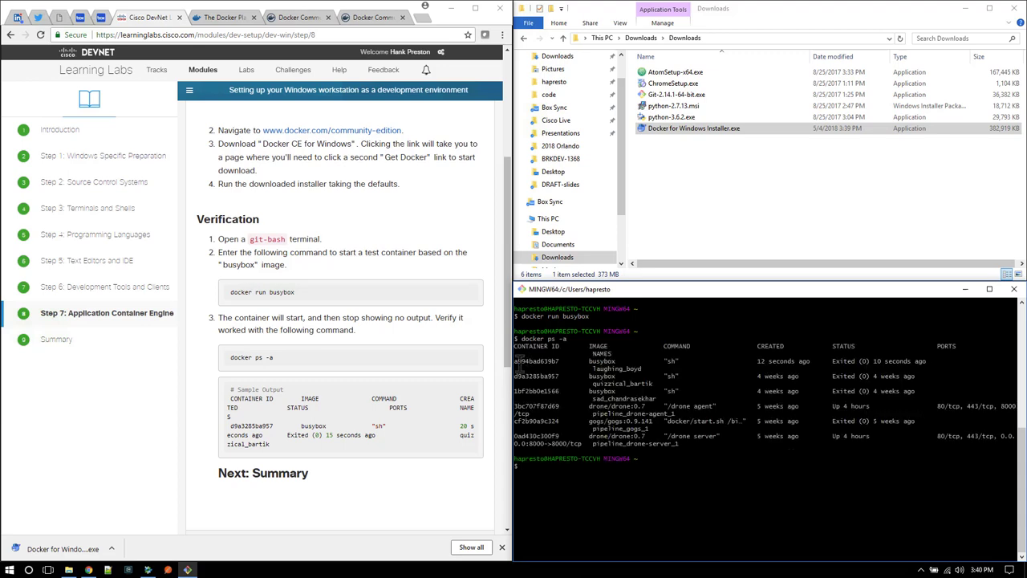
Highlight the newest busybox container in the terminal's container list, and open the lab's Summary page
{"action": "left_click_drag", "start_coordinate": [819, 361], "coordinate": [586, 353]}
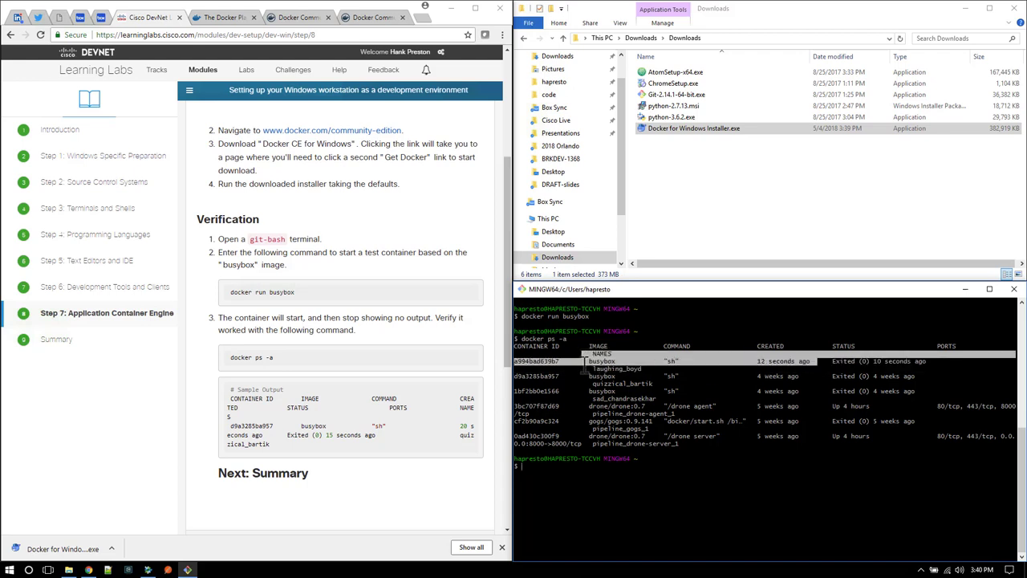
{"action": "left_click", "coordinate": [585, 365]}
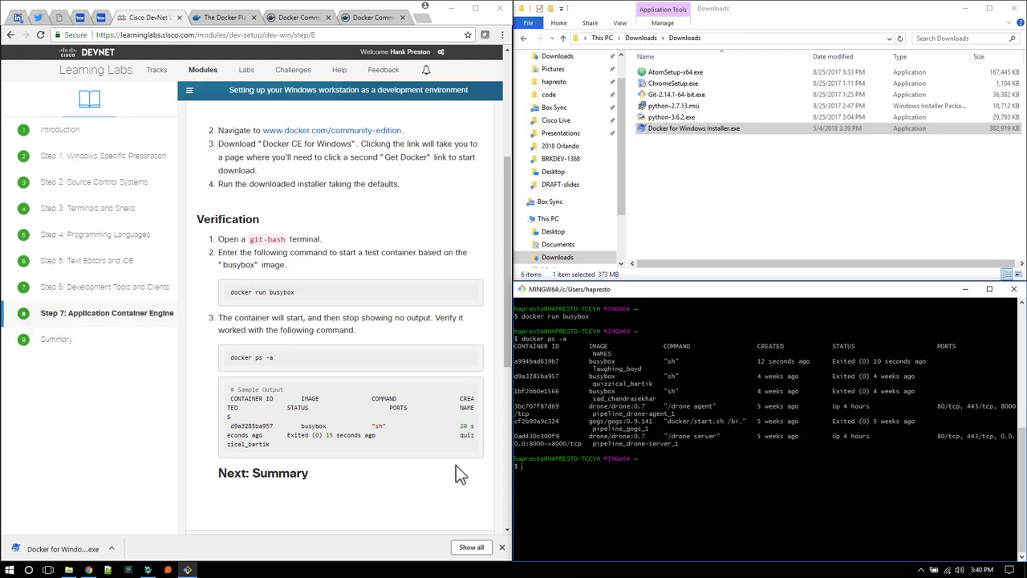
{"action": "left_click", "coordinate": [462, 499]}
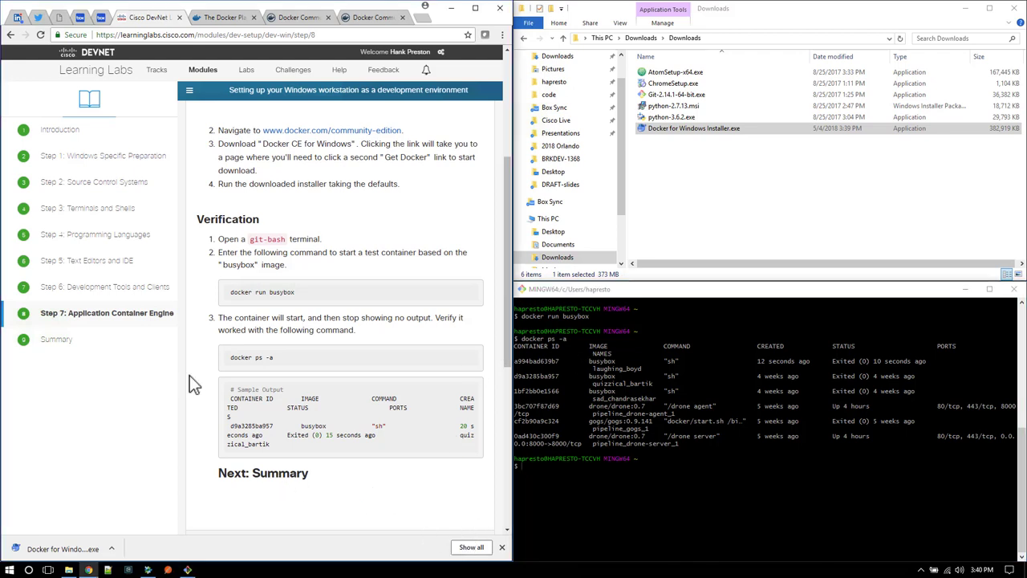
{"action": "left_click", "coordinate": [80, 351]}
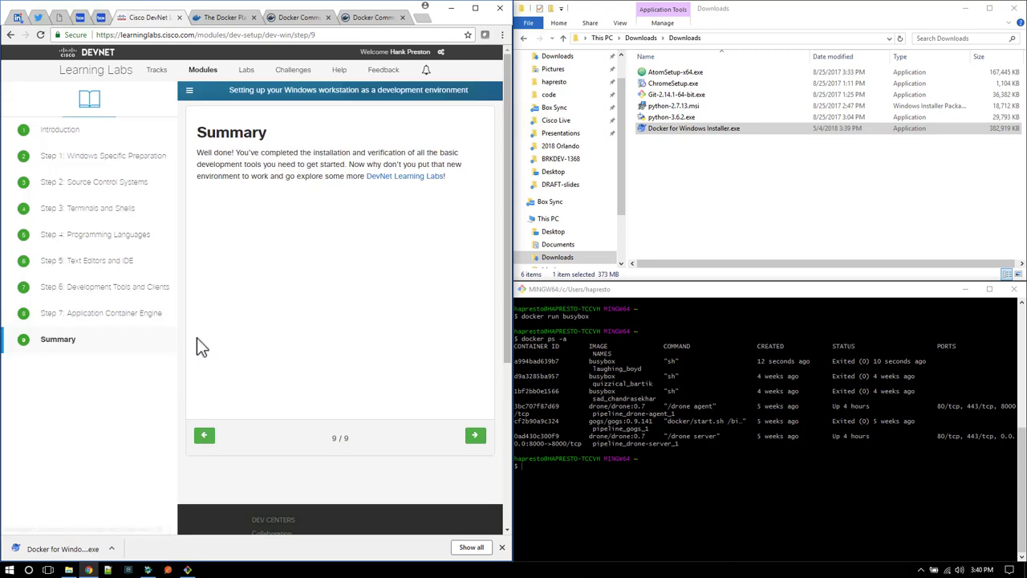